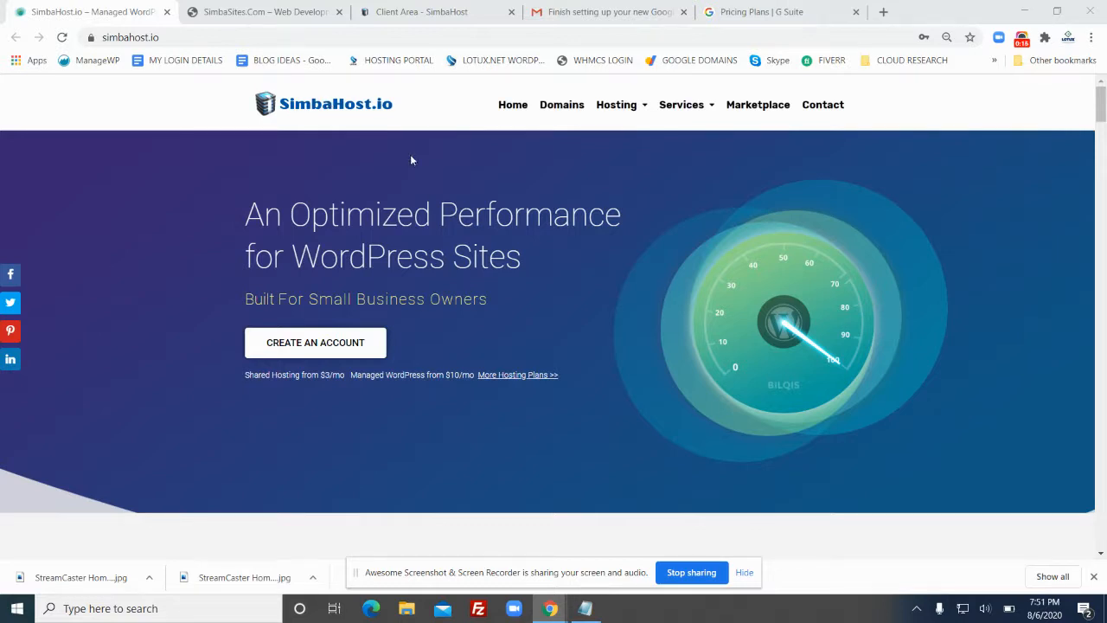
Browse the SimbaHost.io homepage down and back up, then switch to the SimbaSites.com site
{"action": "scroll", "coordinate": [525, 194], "scroll_direction": "down", "scroll_amount": 10}
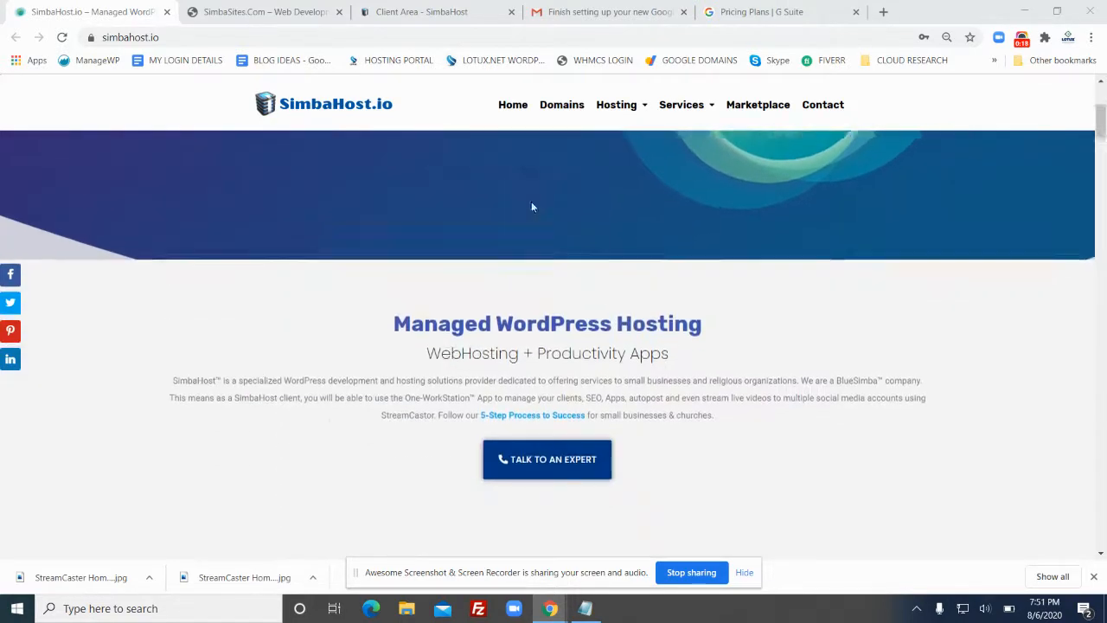
{"action": "scroll", "coordinate": [667, 243], "scroll_direction": "down", "scroll_amount": 4}
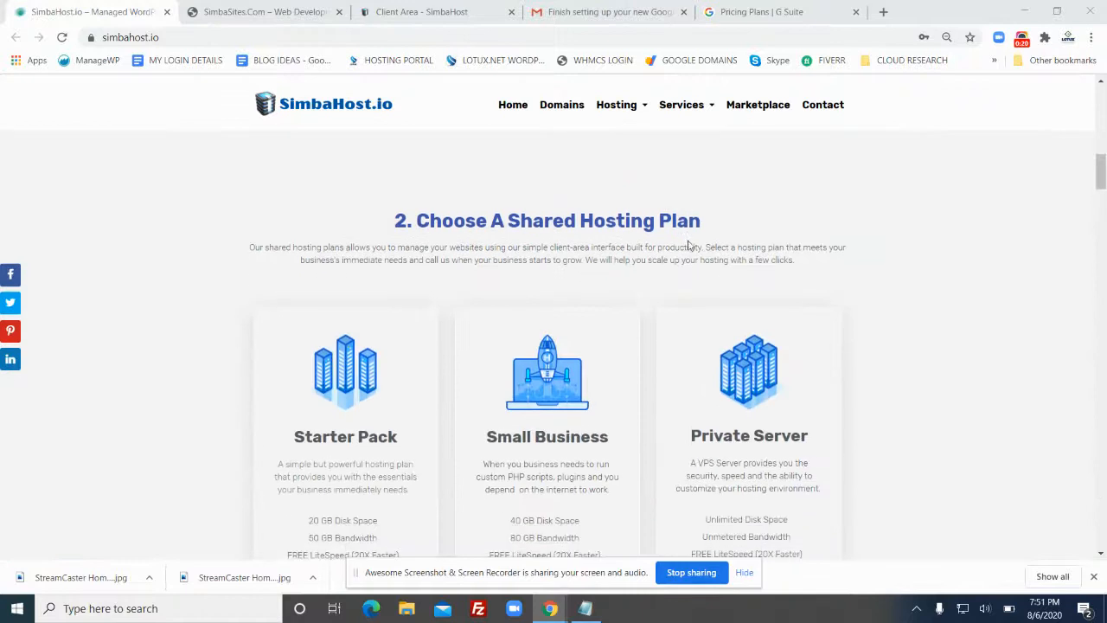
{"action": "scroll", "coordinate": [389, 302], "scroll_direction": "down", "scroll_amount": 2}
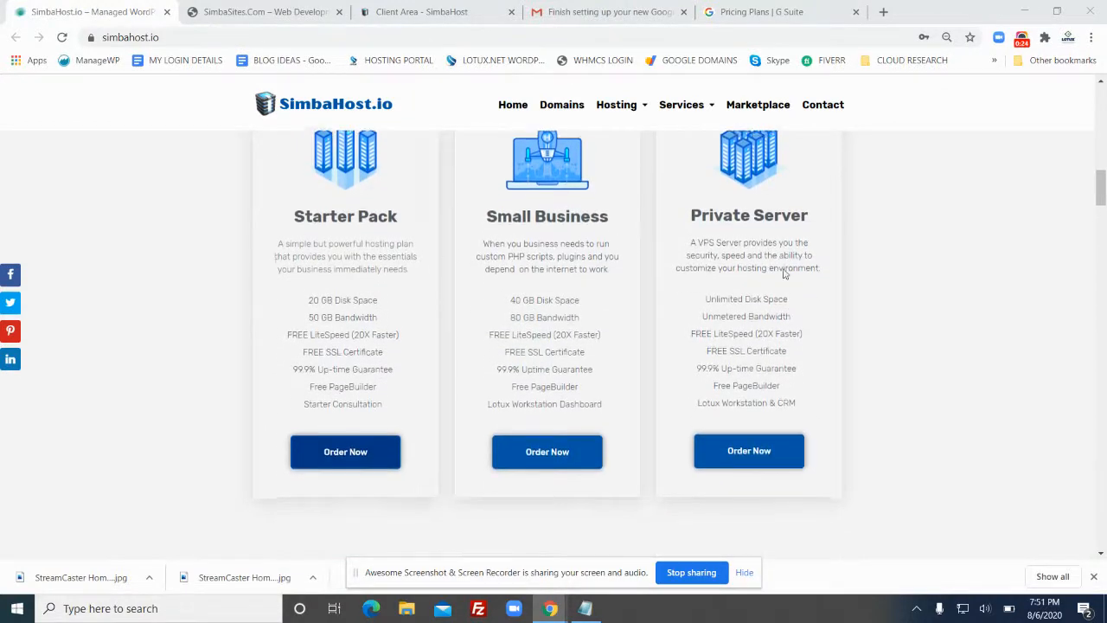
{"action": "scroll", "coordinate": [801, 252], "scroll_direction": "down", "scroll_amount": 5}
{"action": "scroll", "coordinate": [814, 257], "scroll_direction": "down", "scroll_amount": 2}
{"action": "scroll", "coordinate": [816, 260], "scroll_direction": "up", "scroll_amount": 2}
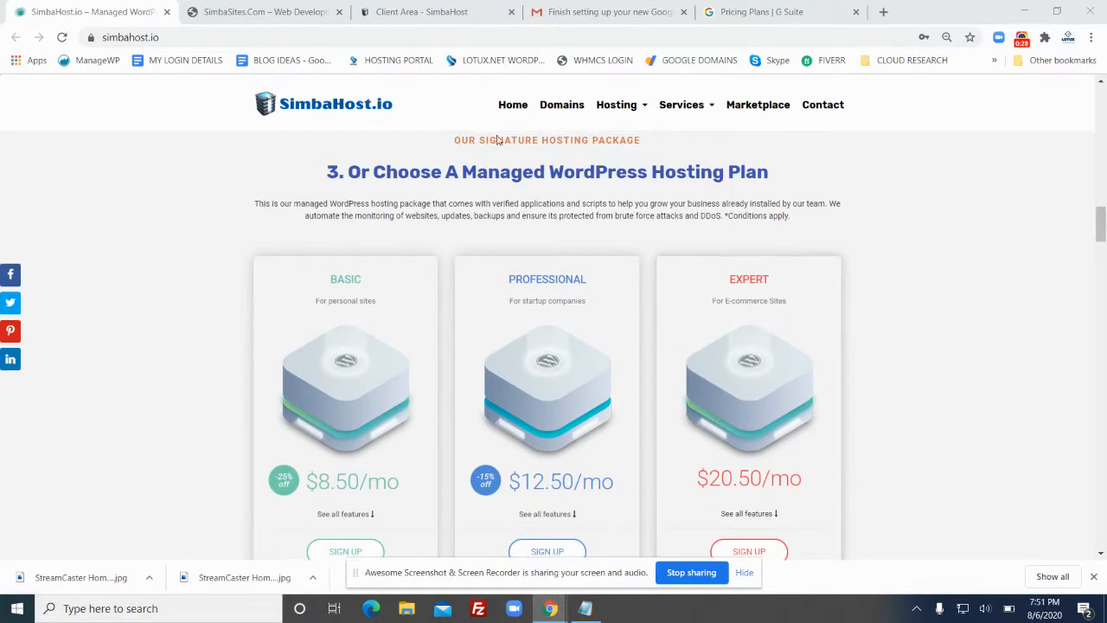
{"action": "scroll", "coordinate": [484, 155], "scroll_direction": "down", "scroll_amount": 1}
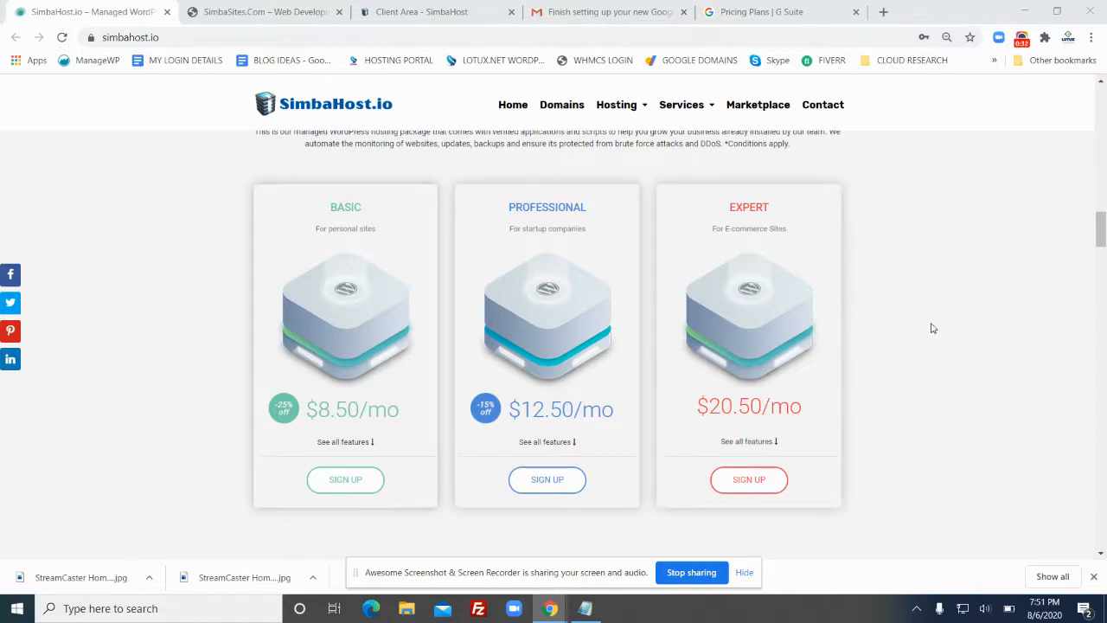
{"action": "scroll", "coordinate": [900, 330], "scroll_direction": "down", "scroll_amount": 1}
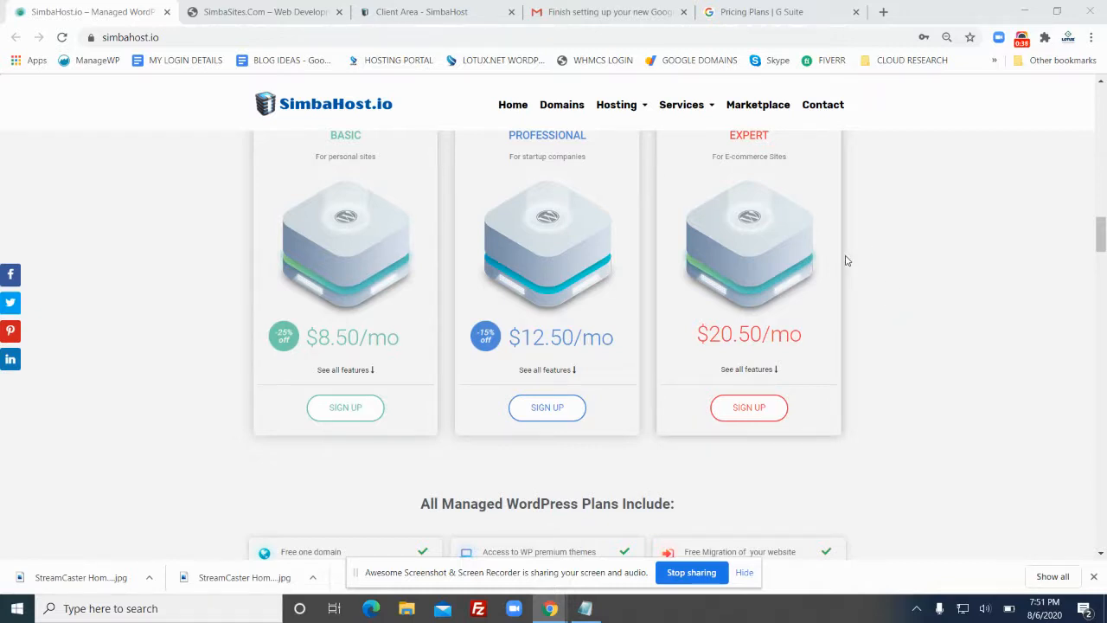
{"action": "scroll", "coordinate": [847, 260], "scroll_direction": "down", "scroll_amount": 1}
{"action": "scroll", "coordinate": [847, 260], "scroll_direction": "down", "scroll_amount": 5}
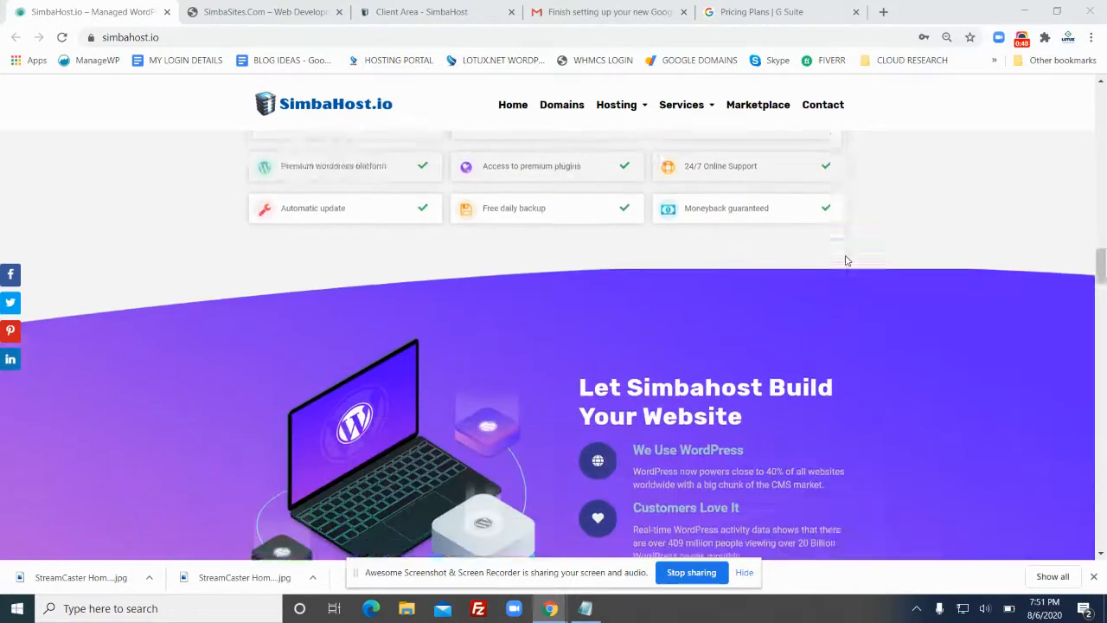
{"action": "scroll", "coordinate": [847, 261], "scroll_direction": "down", "scroll_amount": 2}
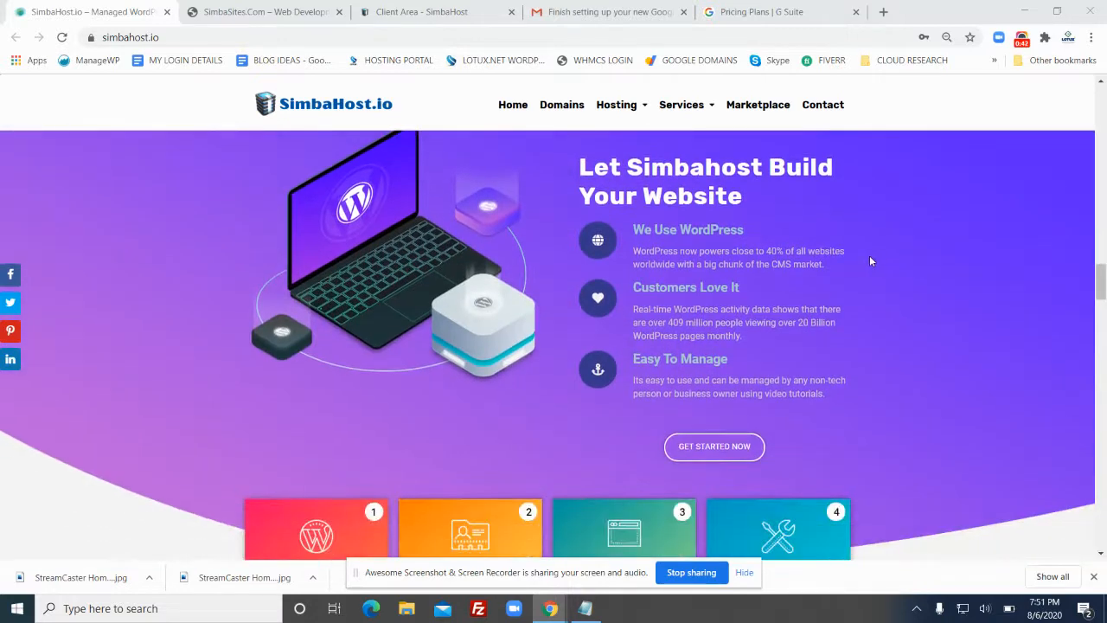
{"action": "scroll", "coordinate": [872, 261], "scroll_direction": "down", "scroll_amount": 4}
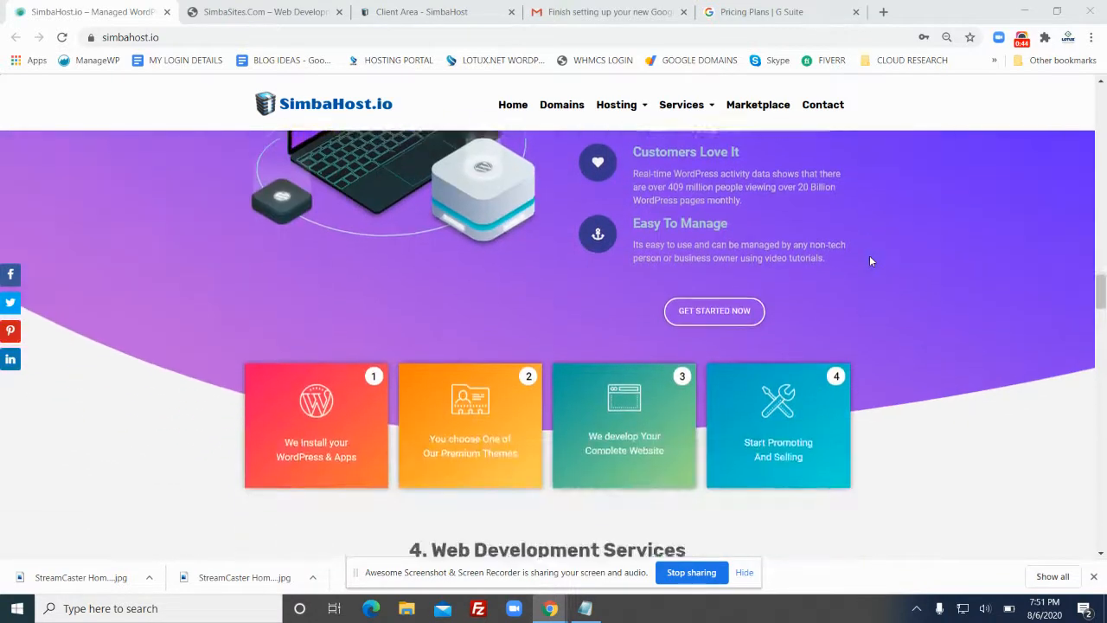
{"action": "scroll", "coordinate": [871, 262], "scroll_direction": "down", "scroll_amount": 3}
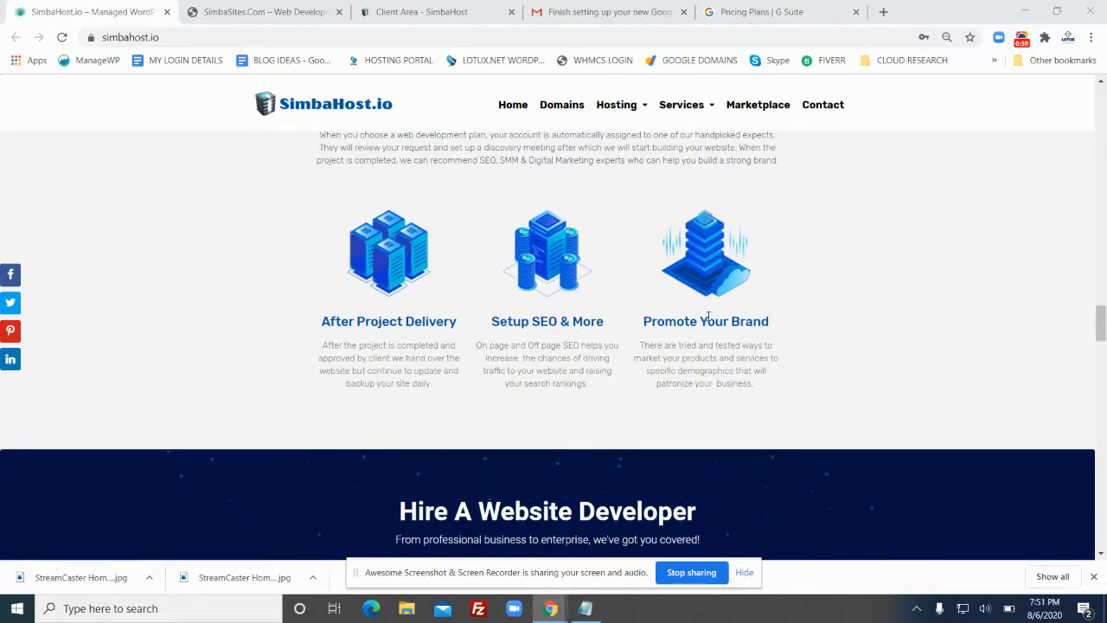
{"action": "scroll", "coordinate": [861, 294], "scroll_direction": "down", "scroll_amount": 3}
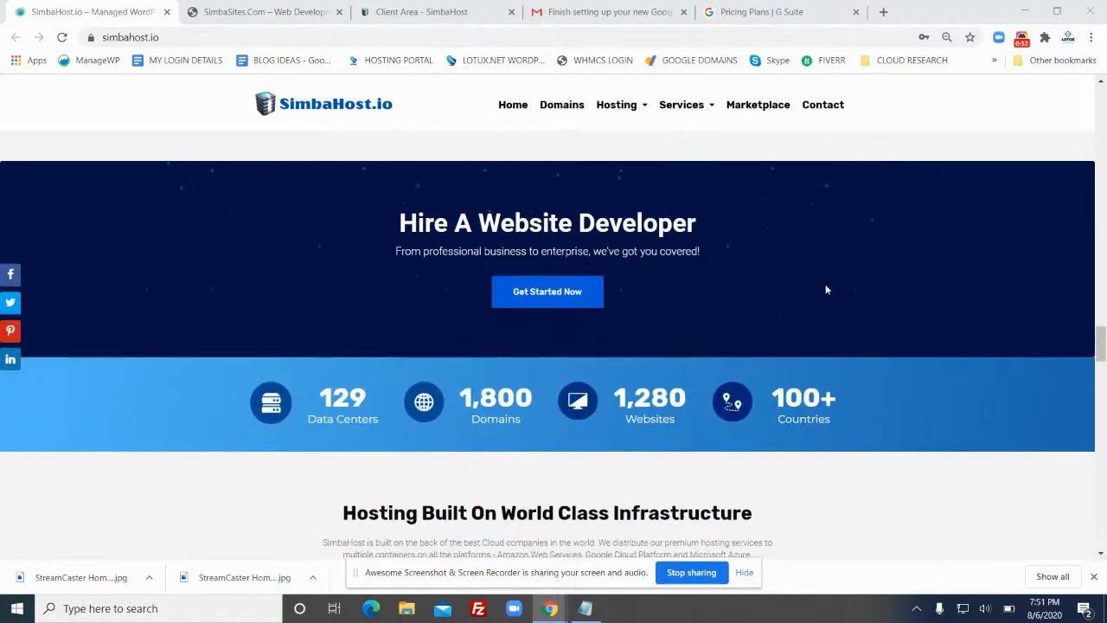
{"action": "scroll", "coordinate": [865, 389], "scroll_direction": "up", "scroll_amount": 15}
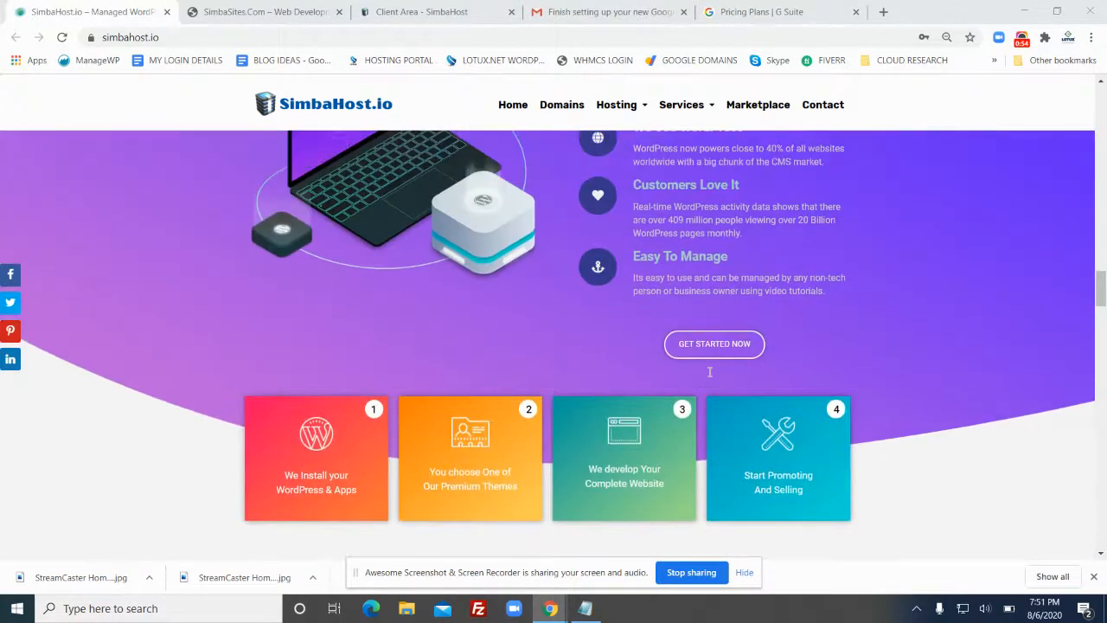
{"action": "scroll", "coordinate": [684, 329], "scroll_direction": "up", "scroll_amount": 10}
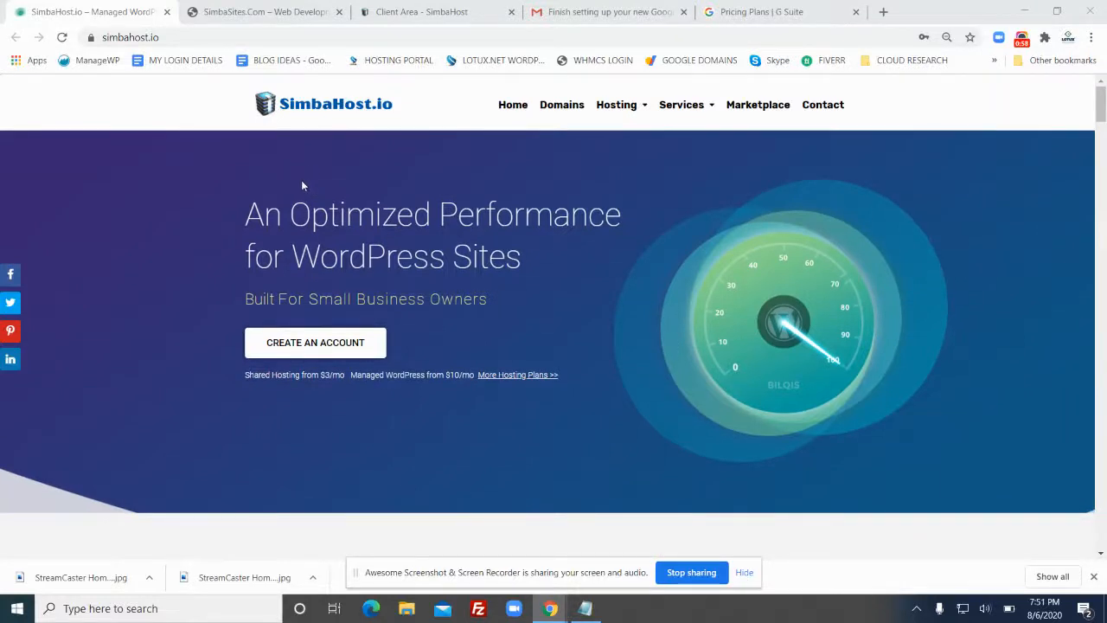
{"action": "left_click", "coordinate": [260, 13]}
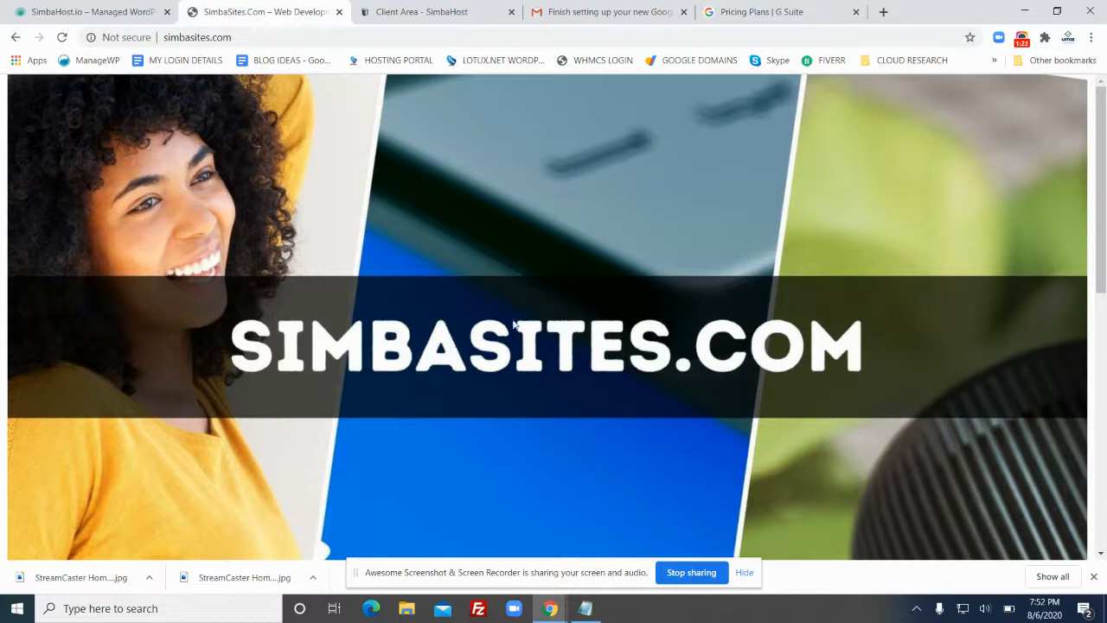
Open the G Suite pricing page, highlight the $6 Basic price and scroll the plans
{"action": "left_click", "coordinate": [766, 13]}
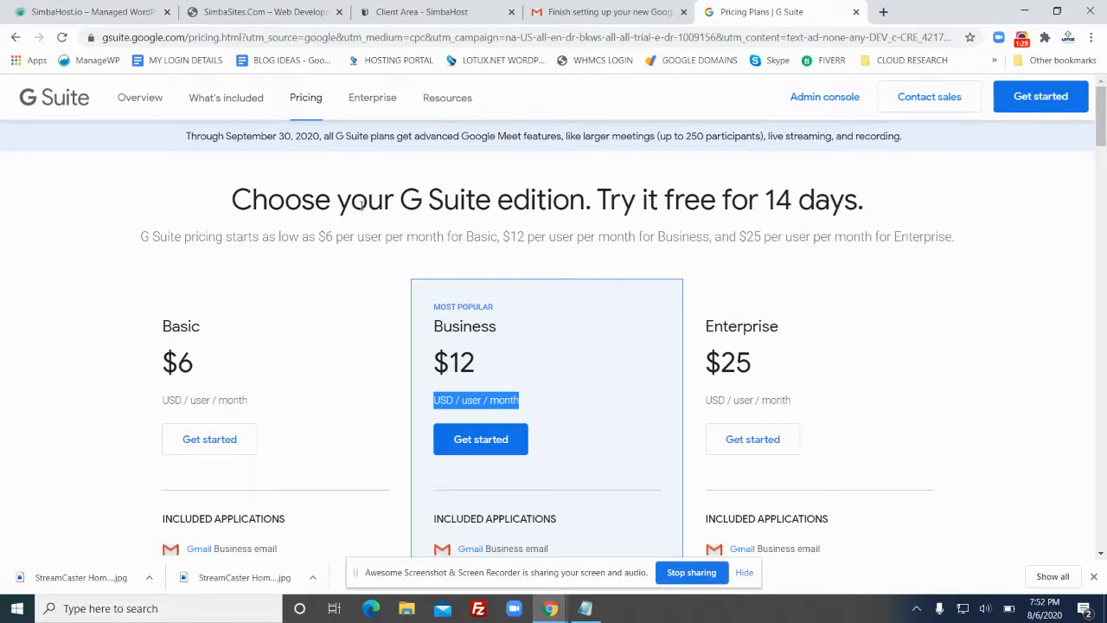
{"action": "left_click_drag", "start_coordinate": [153, 338], "coordinate": [206, 366]}
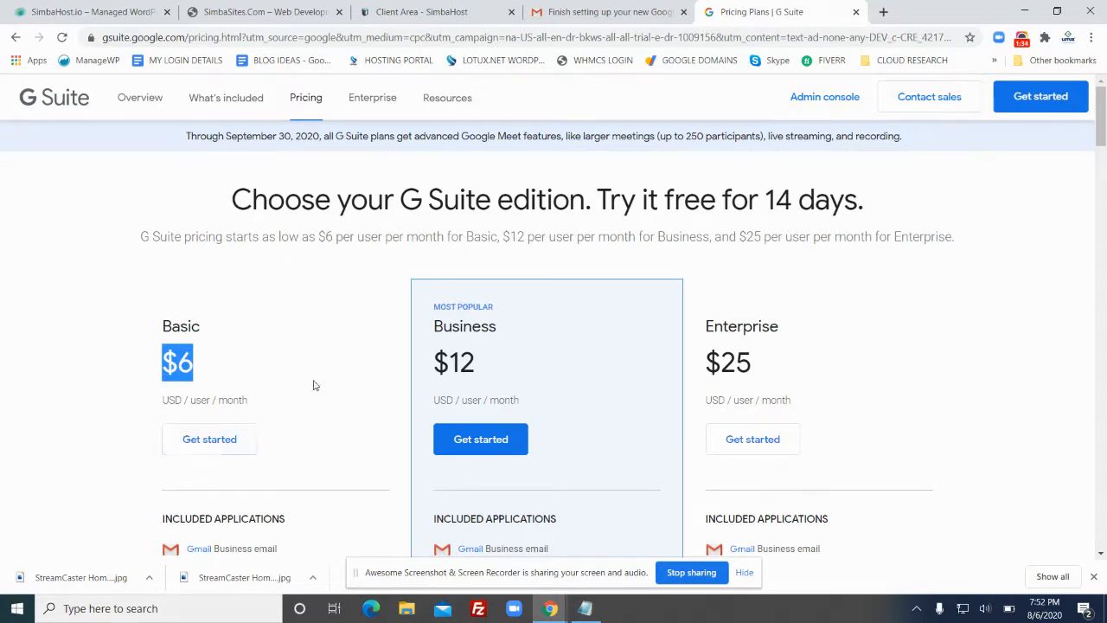
{"action": "scroll", "coordinate": [315, 389], "scroll_direction": "down", "scroll_amount": 3}
{"action": "scroll", "coordinate": [293, 339], "scroll_direction": "down", "scroll_amount": 2}
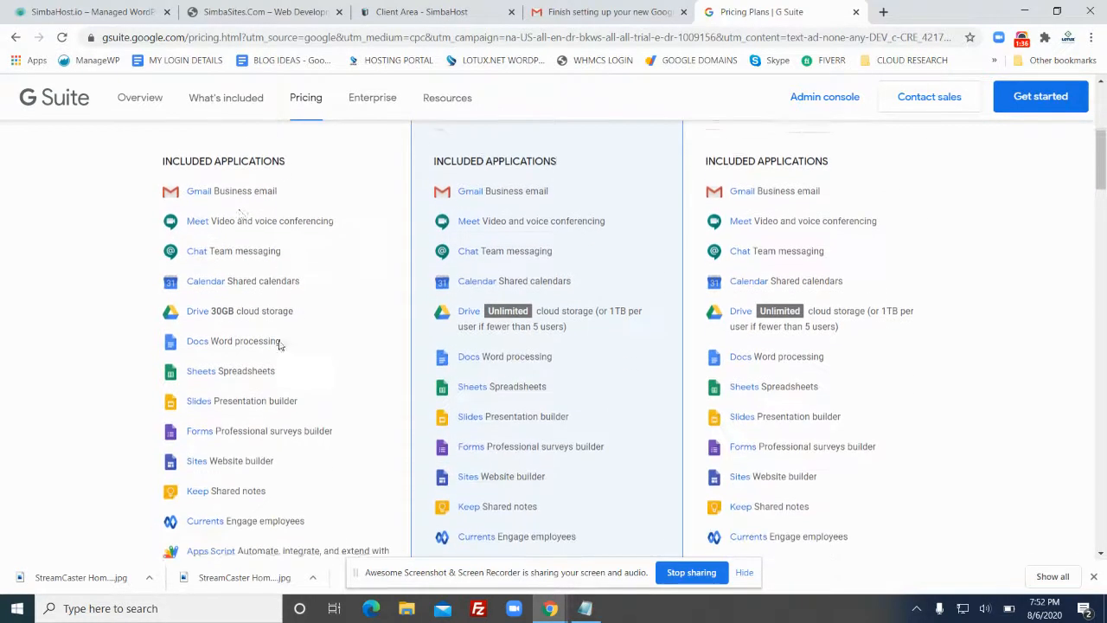
{"action": "scroll", "coordinate": [205, 217], "scroll_direction": "down", "scroll_amount": 1}
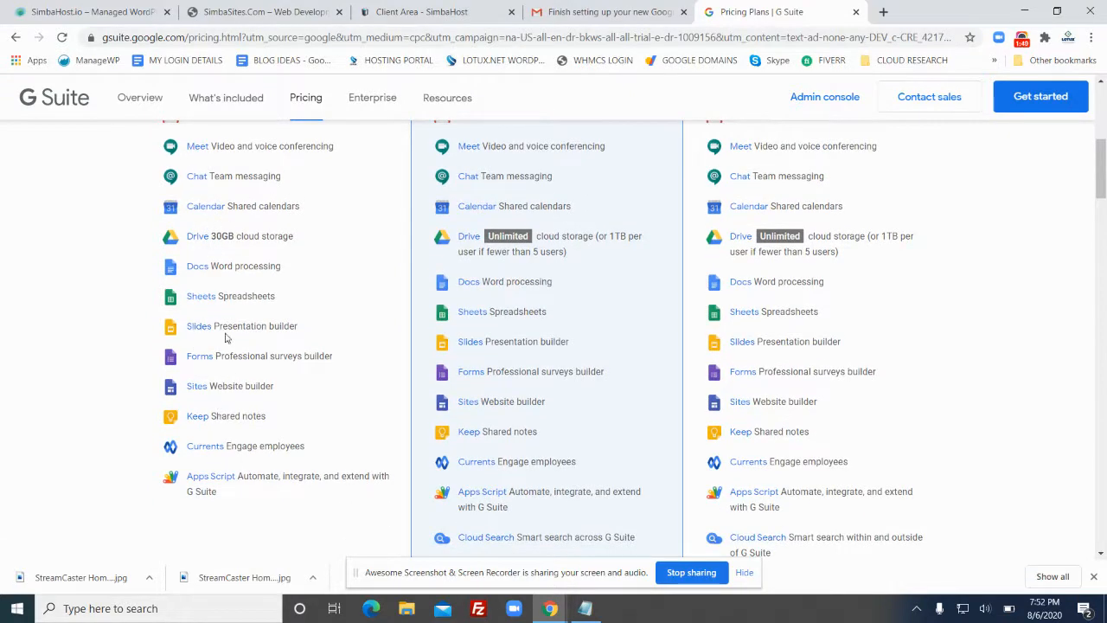
{"action": "scroll", "coordinate": [226, 338], "scroll_direction": "up", "scroll_amount": 2}
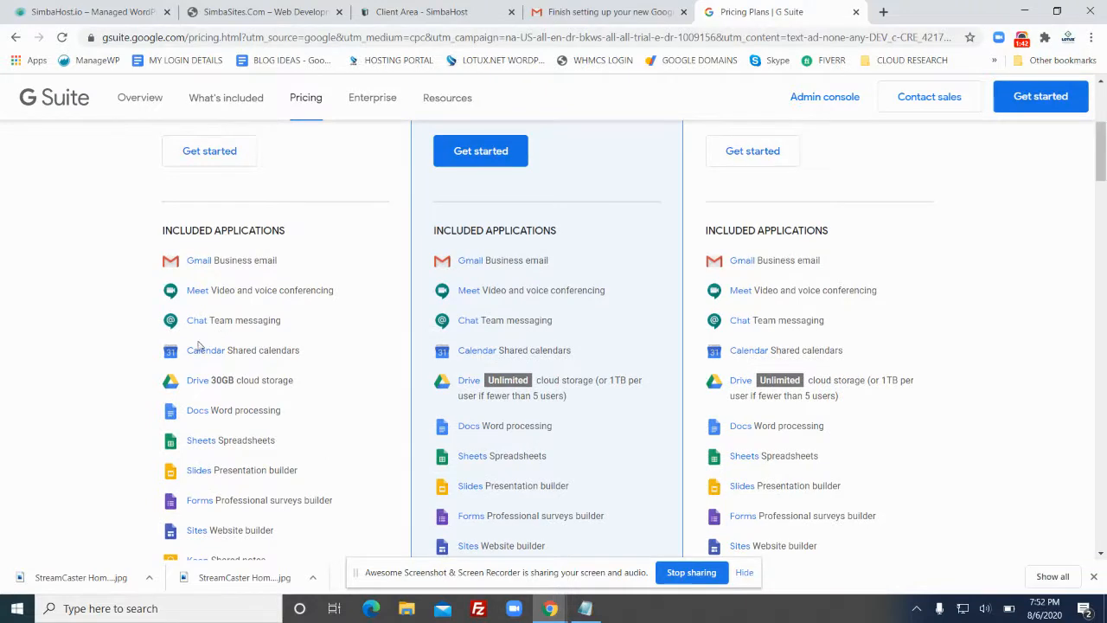
{"action": "scroll", "coordinate": [215, 343], "scroll_direction": "up", "scroll_amount": 4}
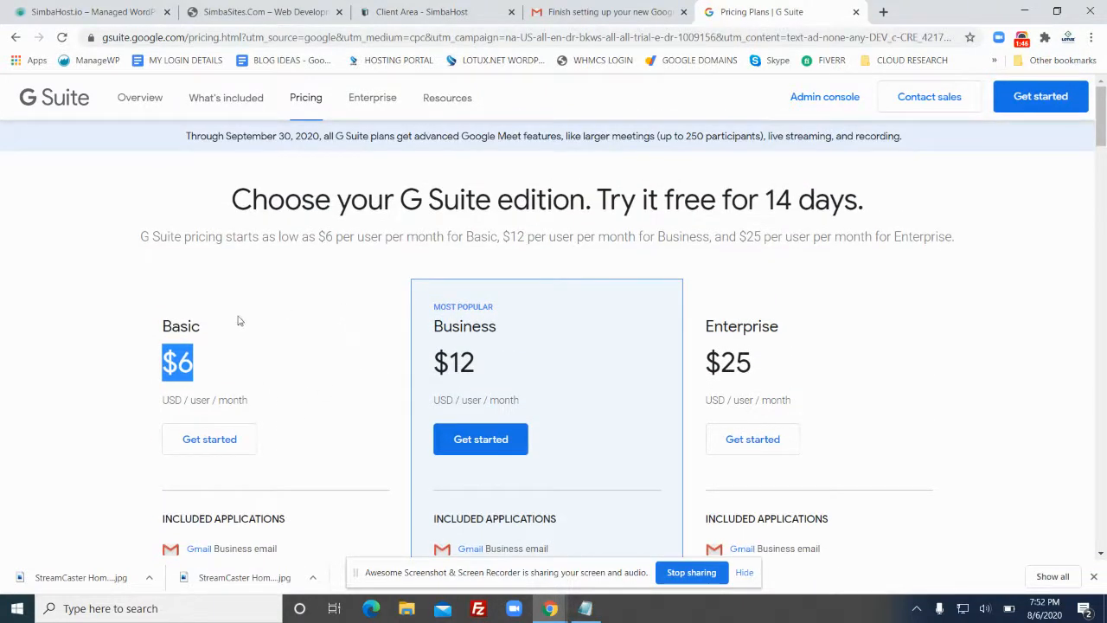
{"action": "scroll", "coordinate": [399, 284], "scroll_direction": "down", "scroll_amount": 2}
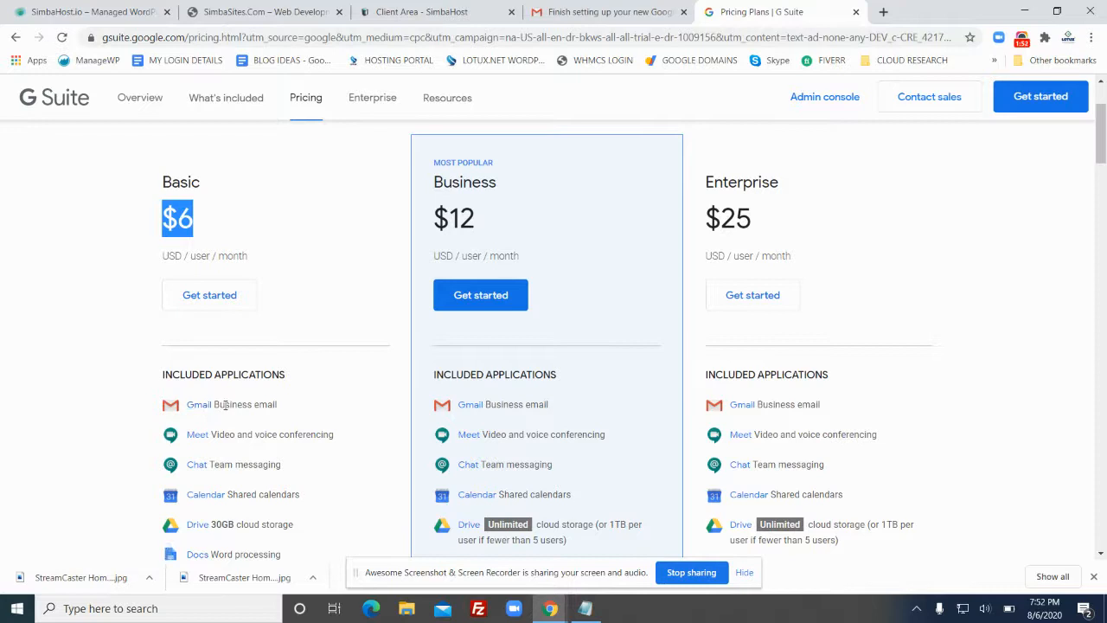
Highlight Gmail Business email in the Basic plan, then return to SimbaSites.com
{"action": "left_click_drag", "start_coordinate": [291, 412], "coordinate": [154, 407]}
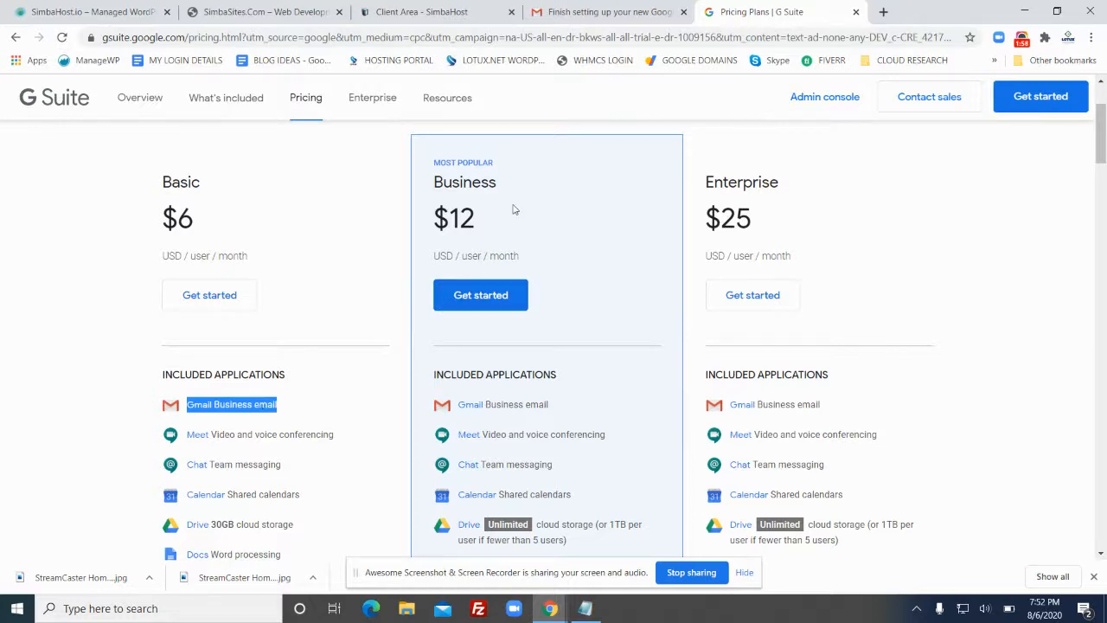
{"action": "scroll", "coordinate": [764, 306], "scroll_direction": "up", "scroll_amount": 1}
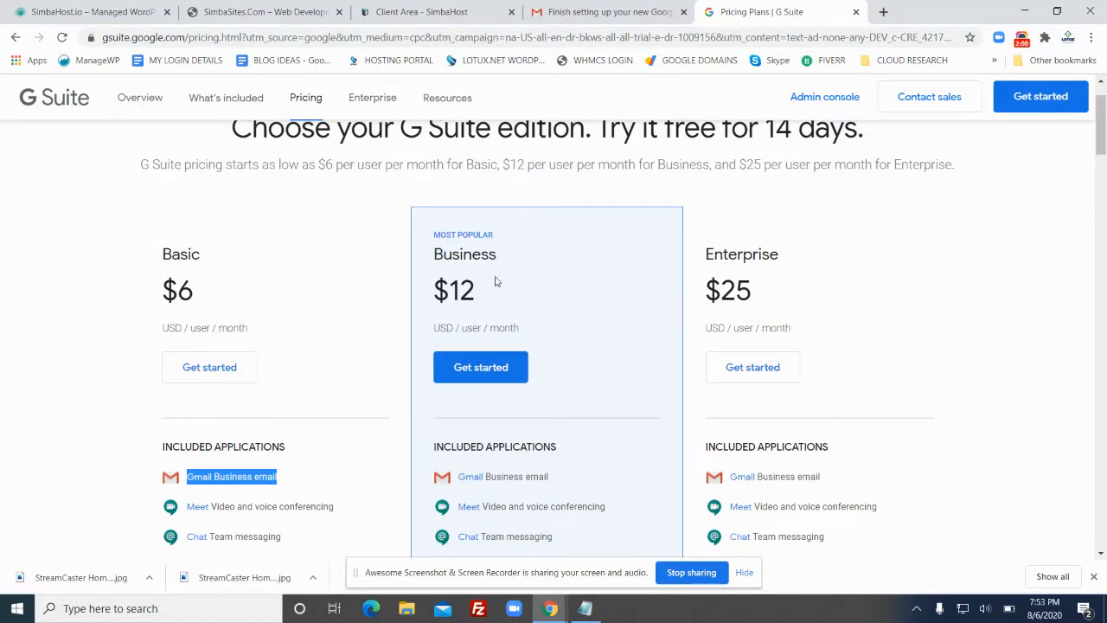
{"action": "left_click", "coordinate": [580, 296]}
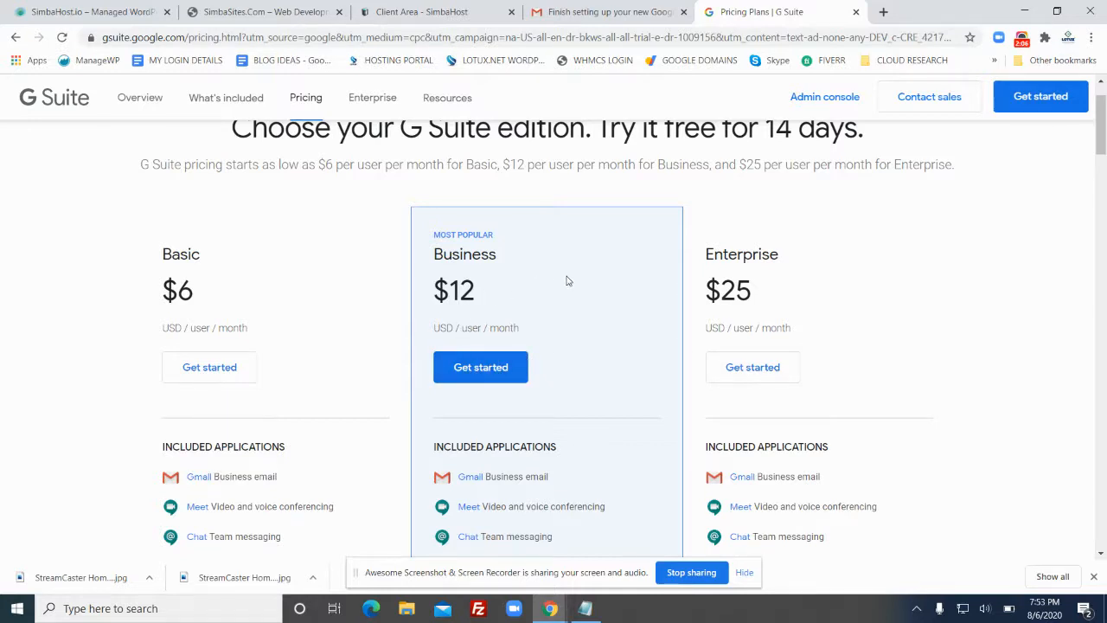
{"action": "scroll", "coordinate": [569, 280], "scroll_direction": "up", "scroll_amount": 1}
{"action": "scroll", "coordinate": [570, 296], "scroll_direction": "down", "scroll_amount": 5}
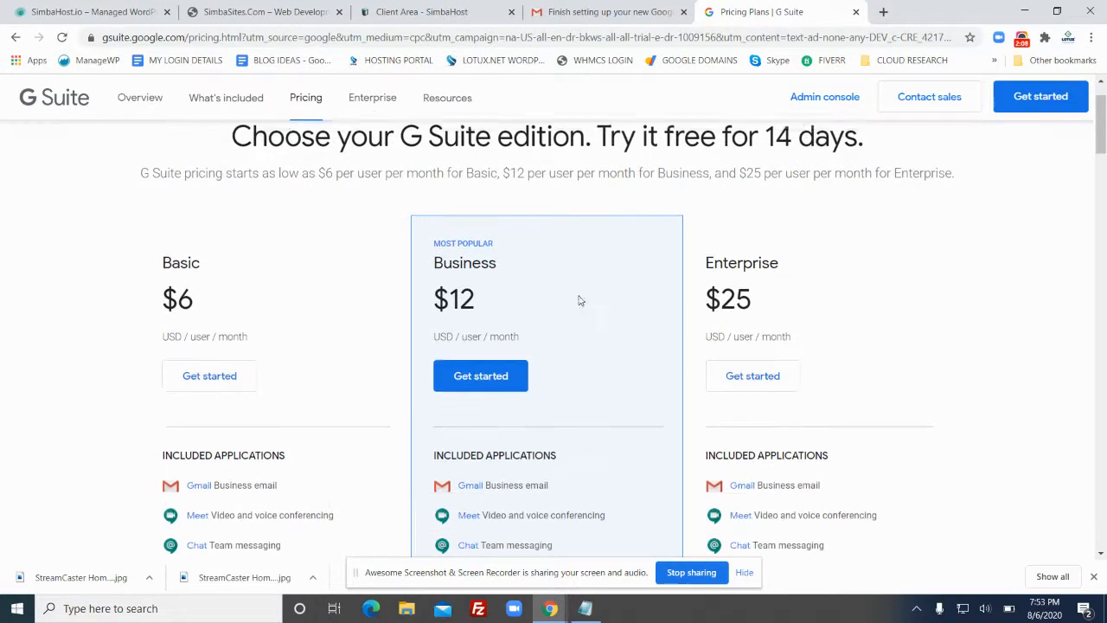
{"action": "scroll", "coordinate": [583, 296], "scroll_direction": "up", "scroll_amount": 5}
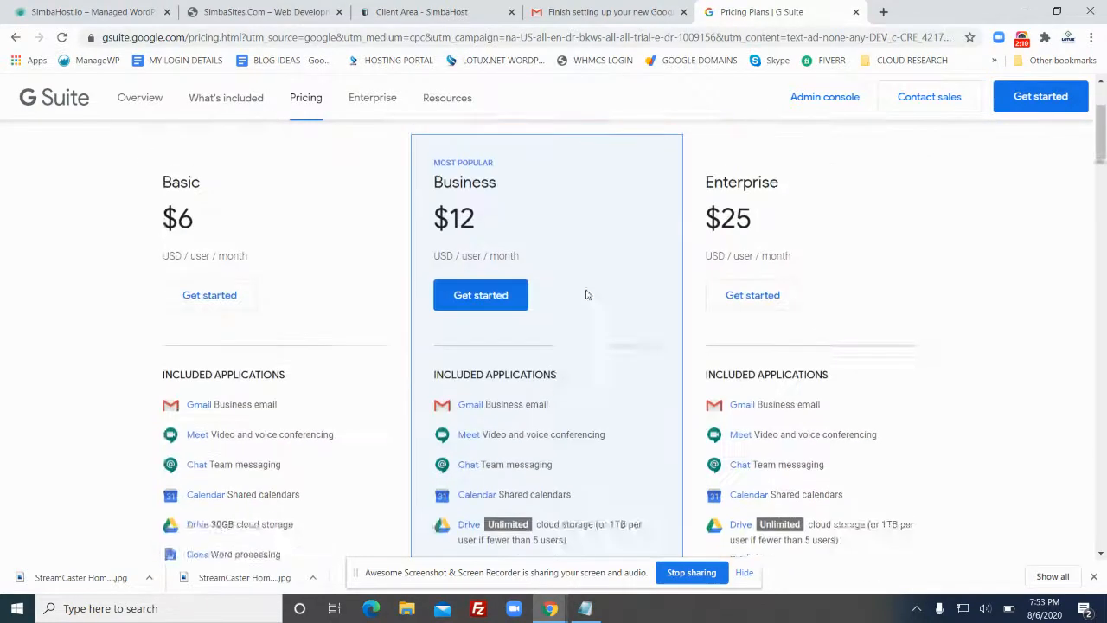
{"action": "left_click", "coordinate": [260, 12]}
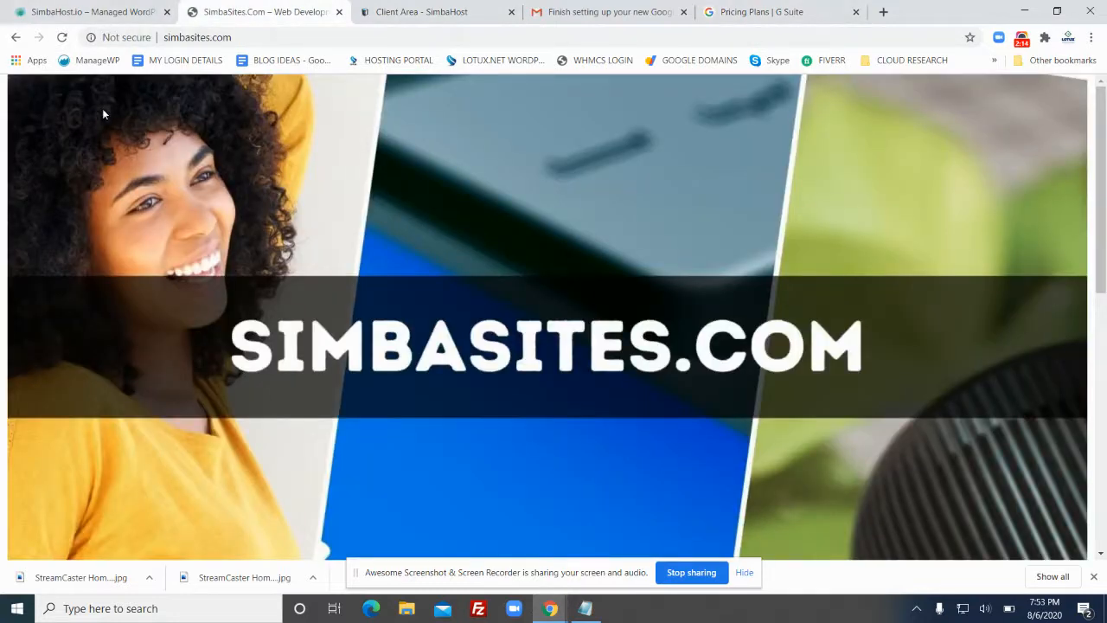
Switch between the SimbaHost.io and SimbaSites.com sites, then bring up the SimbaHost client area
{"action": "left_click", "coordinate": [89, 12]}
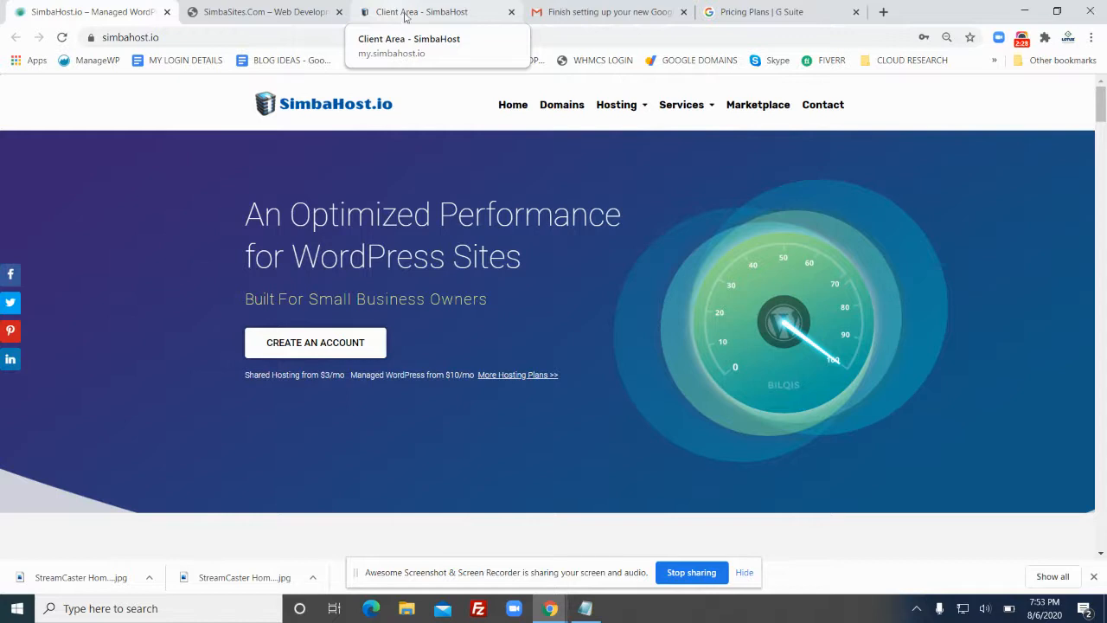
{"action": "left_click", "coordinate": [312, 13]}
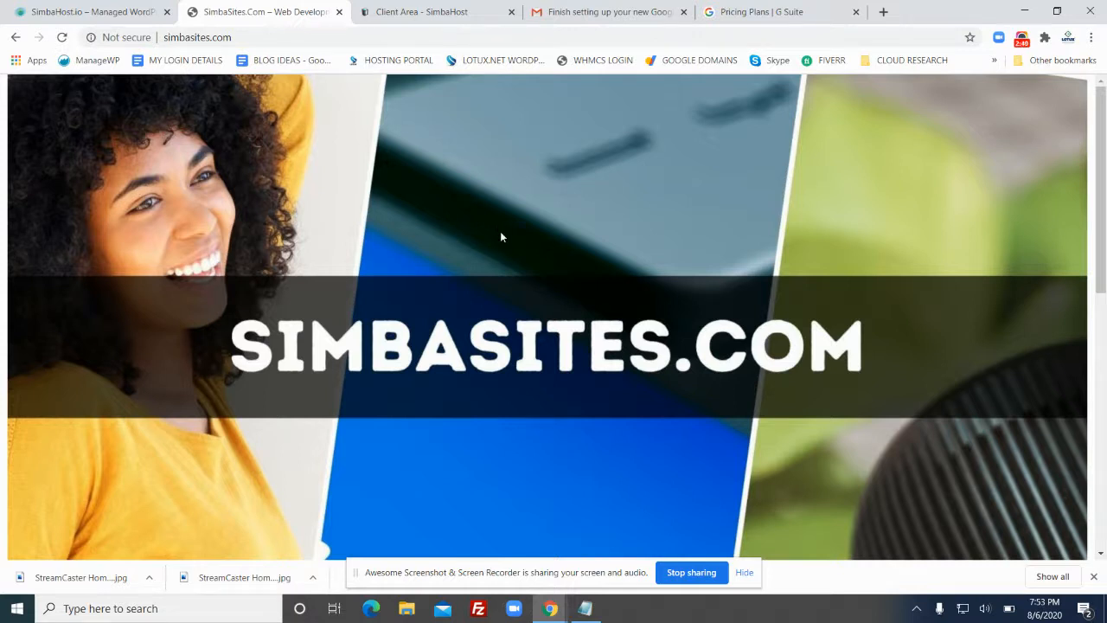
{"action": "left_click", "coordinate": [453, 12]}
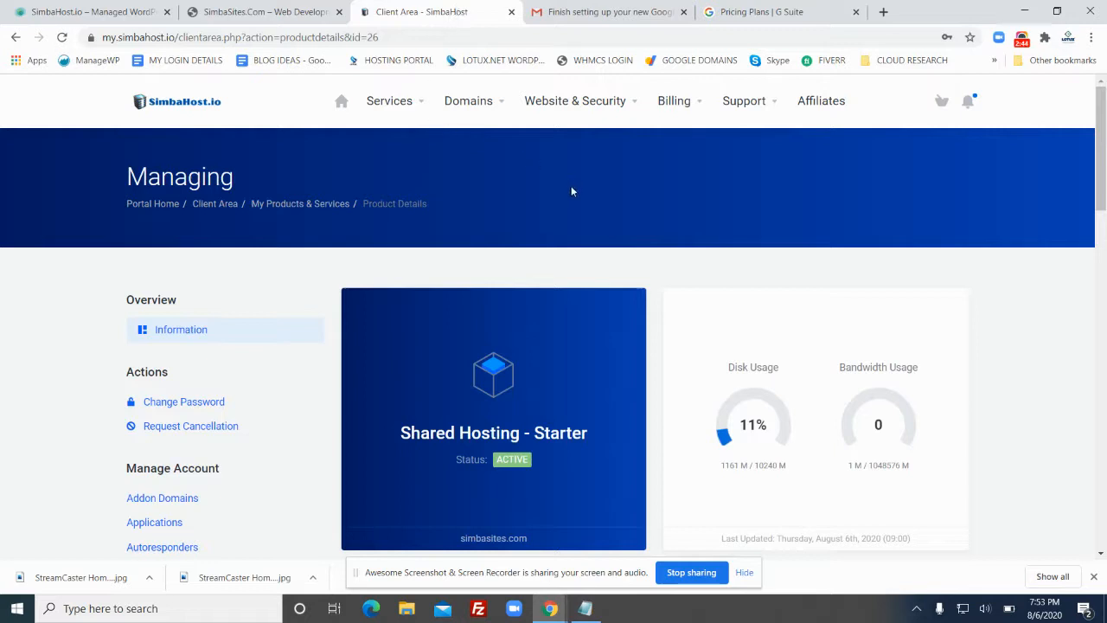
Scroll the Shared Hosting - Starter page for simbasites.com to review its Manage Account options
{"action": "scroll", "coordinate": [572, 213], "scroll_direction": "down", "scroll_amount": 1}
{"action": "scroll", "coordinate": [572, 213], "scroll_direction": "up", "scroll_amount": 1}
{"action": "scroll", "coordinate": [524, 190], "scroll_direction": "down", "scroll_amount": 2}
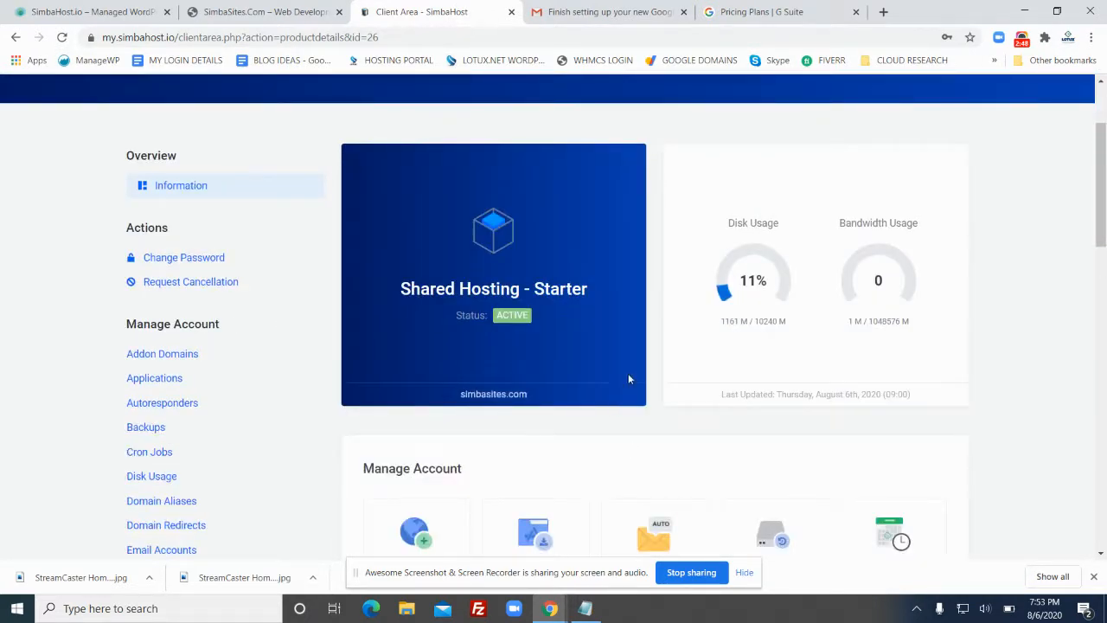
{"action": "scroll", "coordinate": [947, 338], "scroll_direction": "down", "scroll_amount": 8}
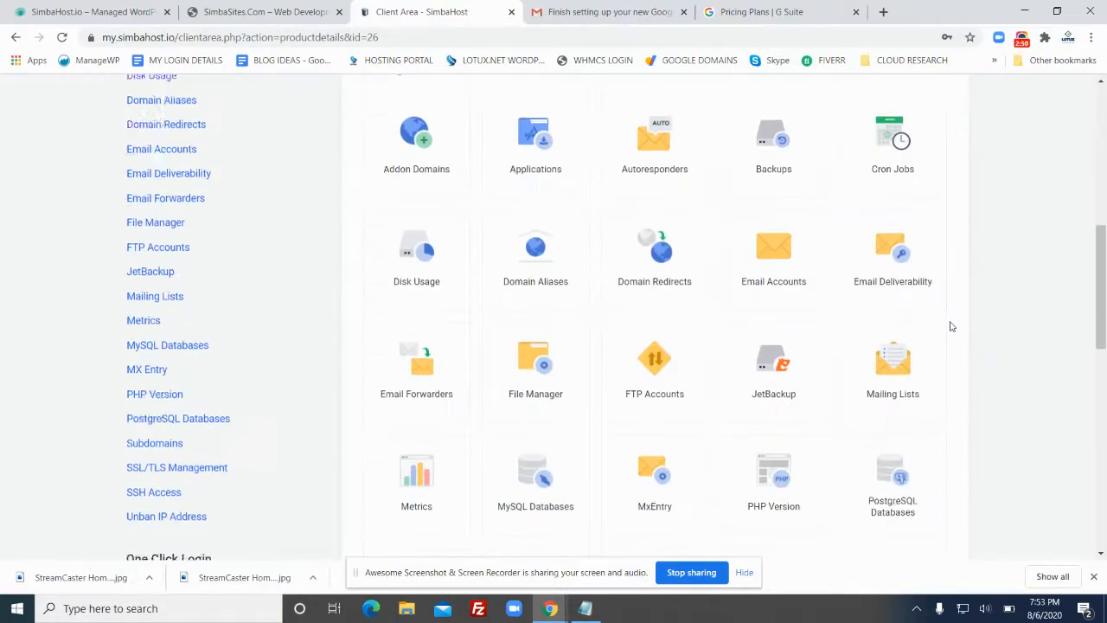
{"action": "scroll", "coordinate": [958, 331], "scroll_direction": "up", "scroll_amount": 7}
{"action": "scroll", "coordinate": [986, 329], "scroll_direction": "up", "scroll_amount": 3}
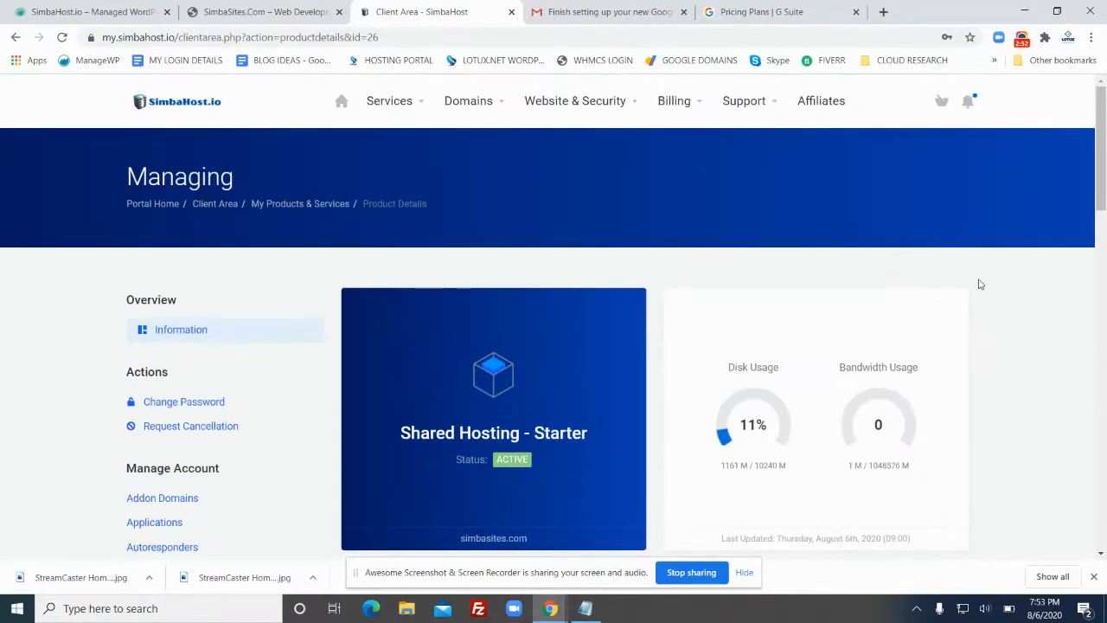
{"action": "scroll", "coordinate": [986, 372], "scroll_direction": "down", "scroll_amount": 3}
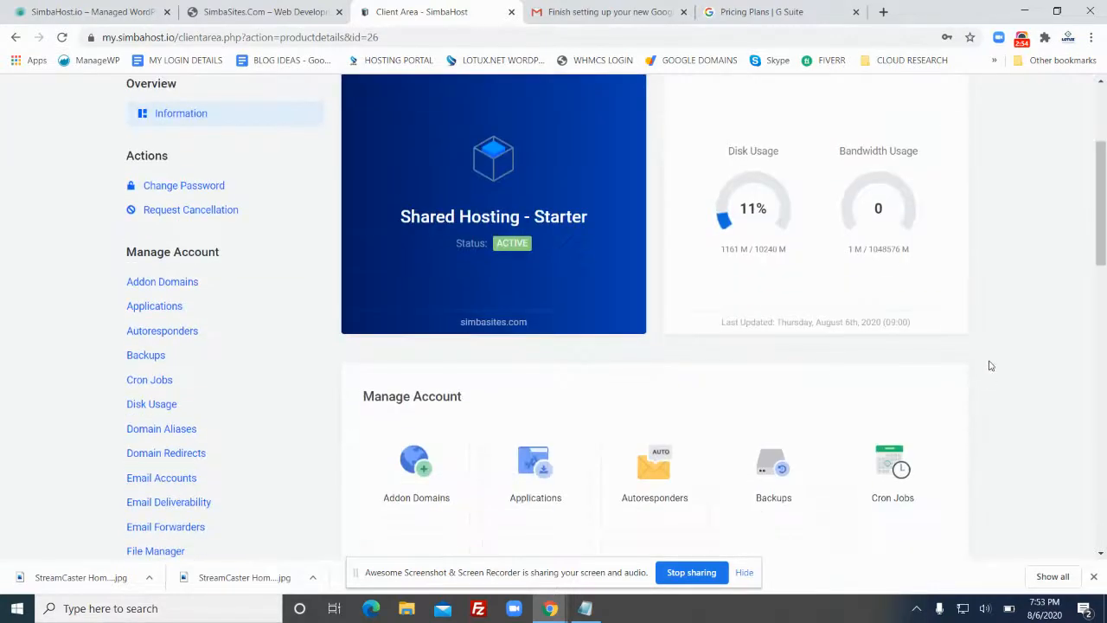
{"action": "scroll", "coordinate": [606, 285], "scroll_direction": "down", "scroll_amount": 5}
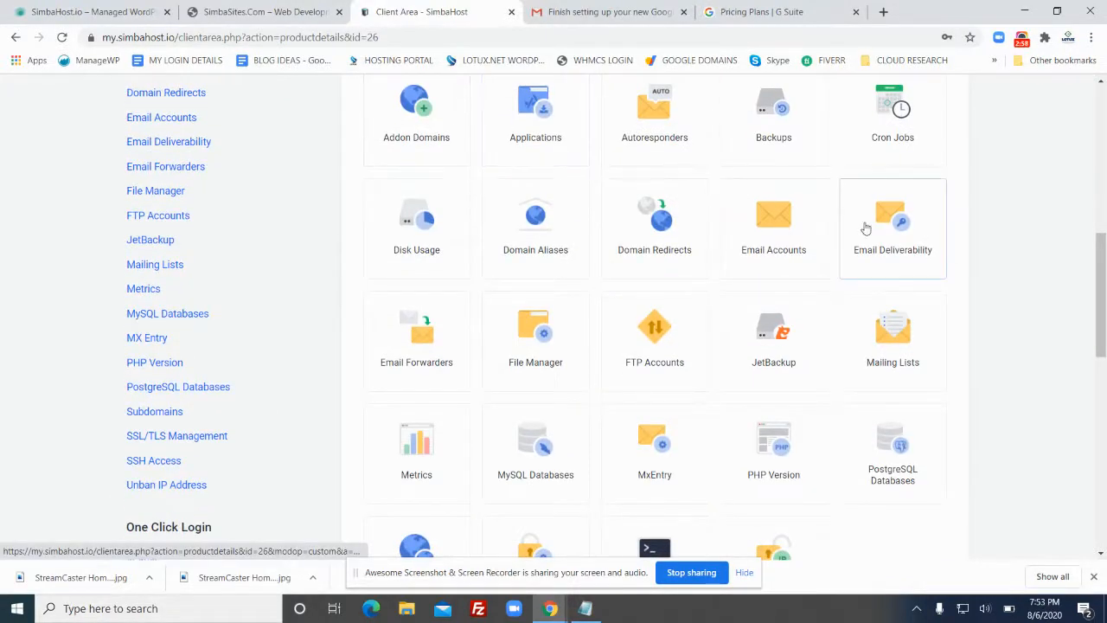
{"action": "scroll", "coordinate": [984, 327], "scroll_direction": "down", "scroll_amount": 5}
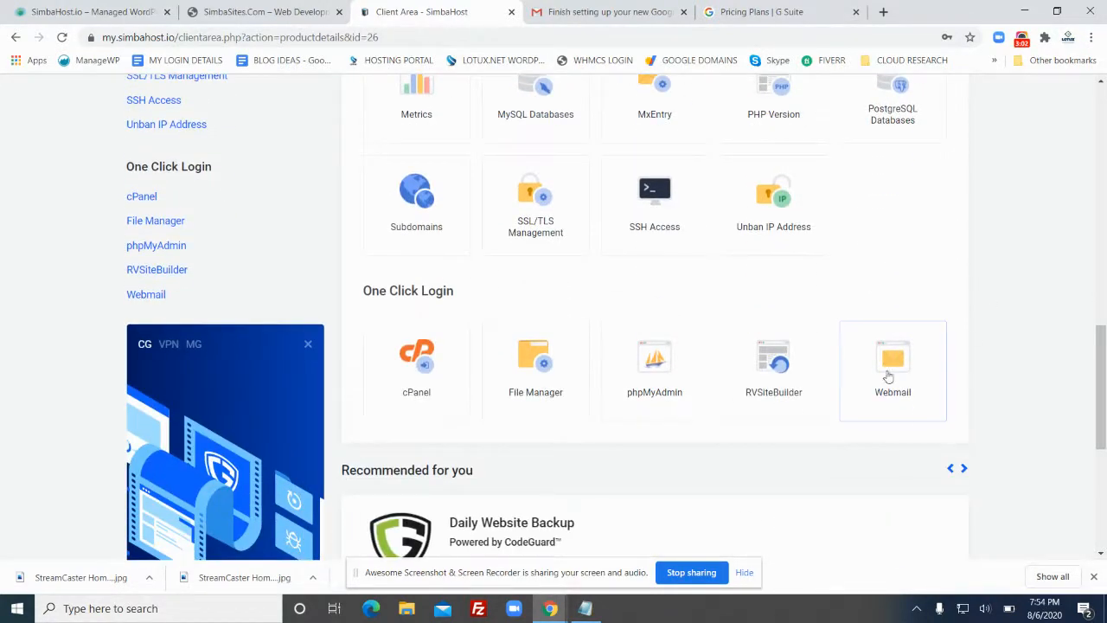
{"action": "scroll", "coordinate": [857, 383], "scroll_direction": "up", "scroll_amount": 1}
{"action": "scroll", "coordinate": [856, 383], "scroll_direction": "up", "scroll_amount": 1}
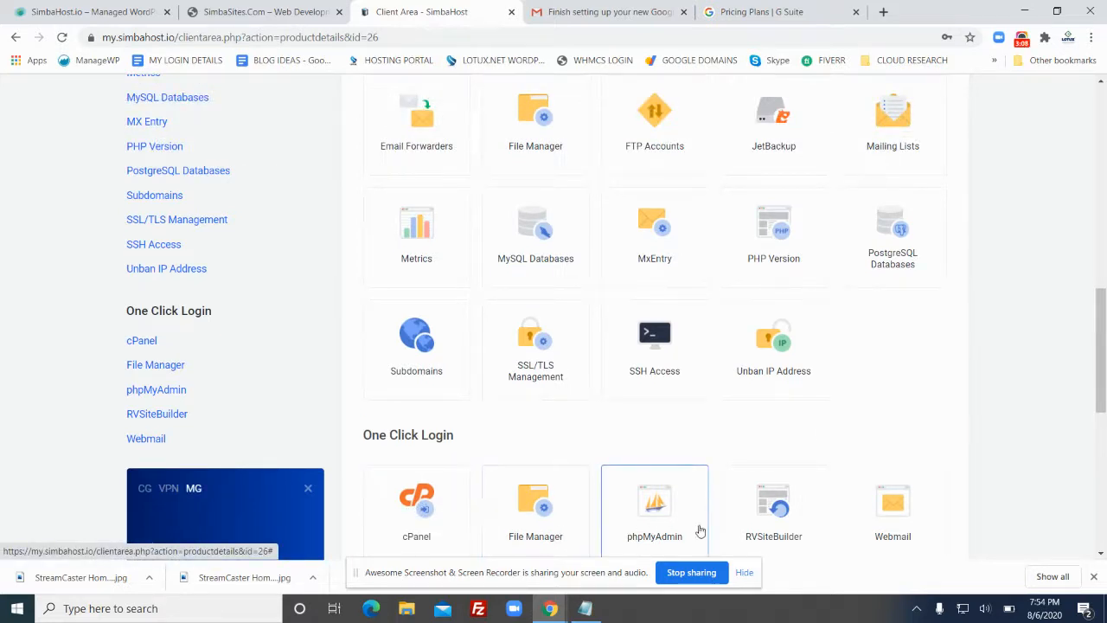
{"action": "scroll", "coordinate": [887, 490], "scroll_direction": "up", "scroll_amount": 6}
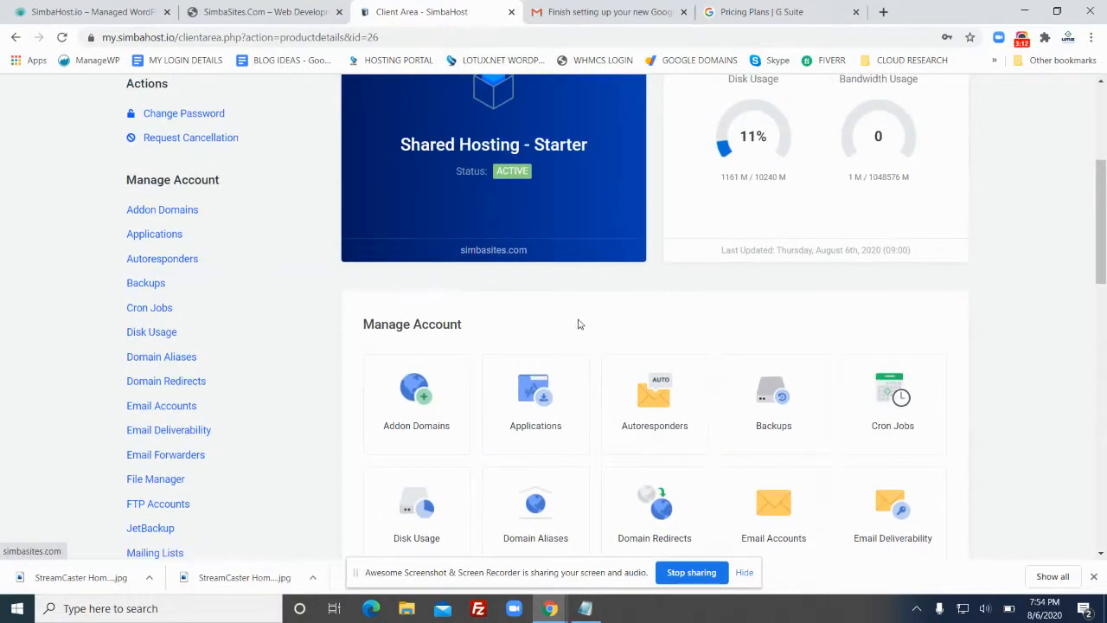
{"action": "scroll", "coordinate": [606, 346], "scroll_direction": "up", "scroll_amount": 3}
{"action": "scroll", "coordinate": [614, 339], "scroll_direction": "down", "scroll_amount": 1}
{"action": "scroll", "coordinate": [615, 345], "scroll_direction": "down", "scroll_amount": 1}
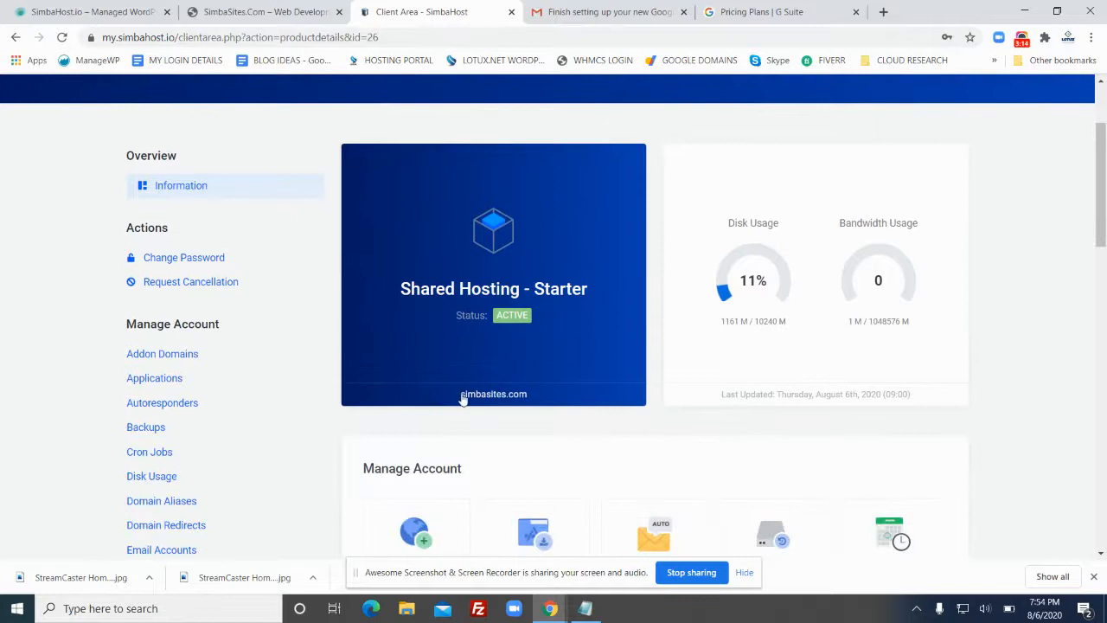
{"action": "scroll", "coordinate": [489, 396], "scroll_direction": "down", "scroll_amount": 2}
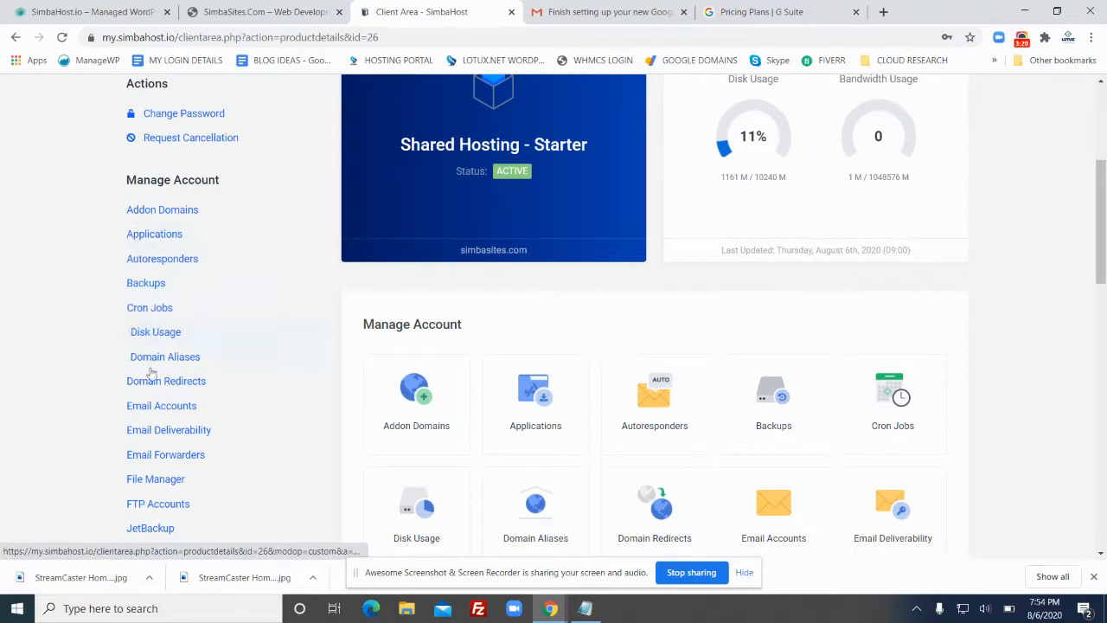
{"action": "scroll", "coordinate": [216, 393], "scroll_direction": "down", "scroll_amount": 1}
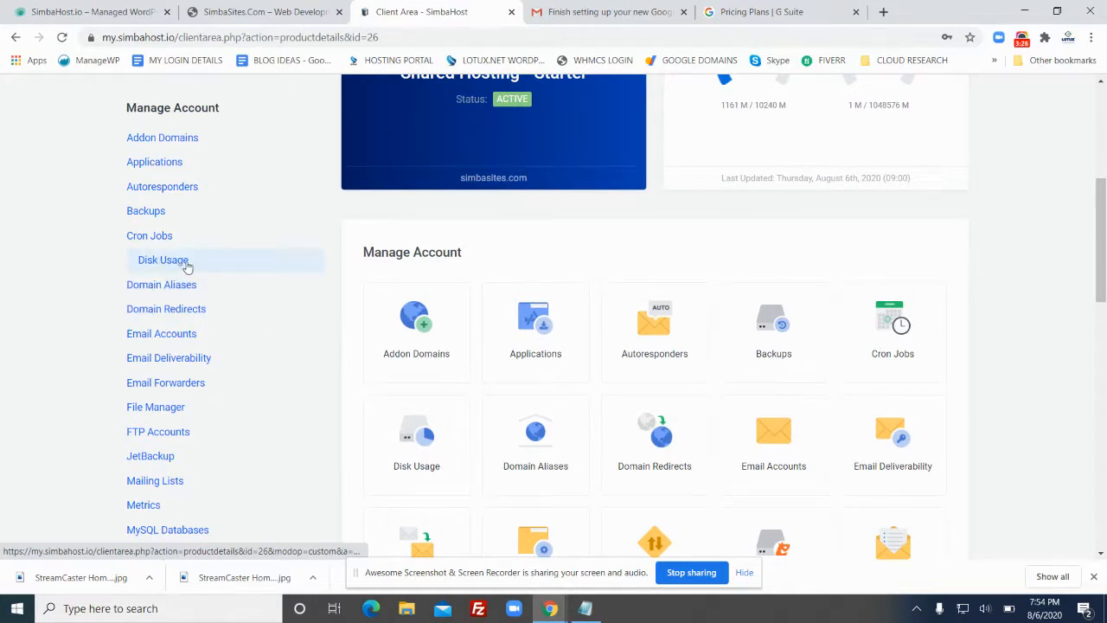
{"action": "scroll", "coordinate": [216, 274], "scroll_direction": "down", "scroll_amount": 1}
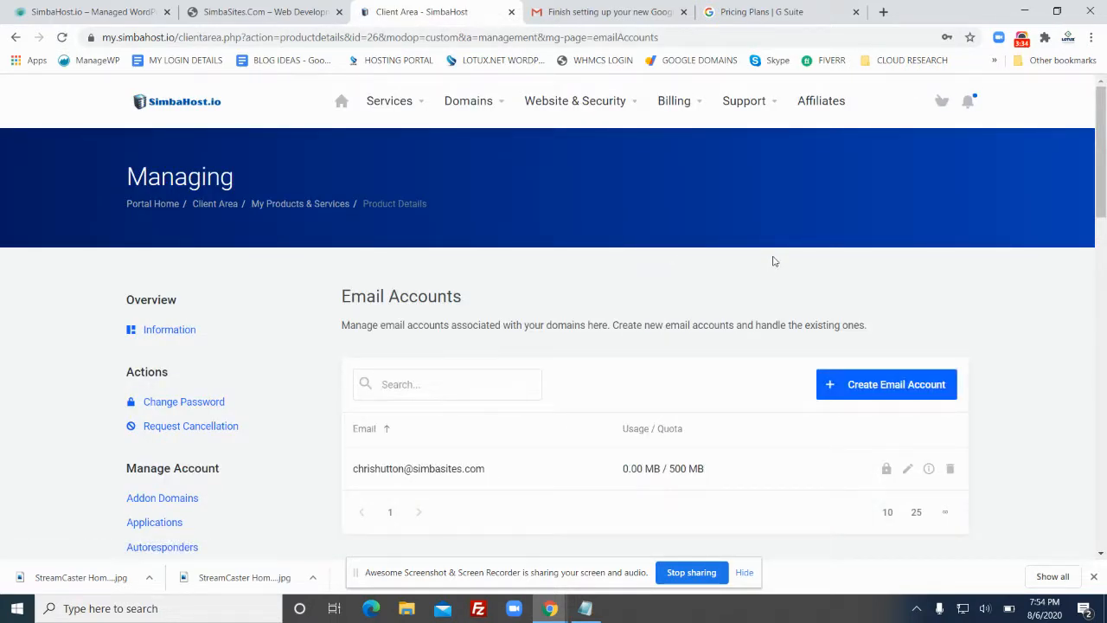
Select the simbasites.com mailbox address on Email Accounts, then bring up the Notepad credentials note
{"action": "scroll", "coordinate": [772, 260], "scroll_direction": "down", "scroll_amount": 1}
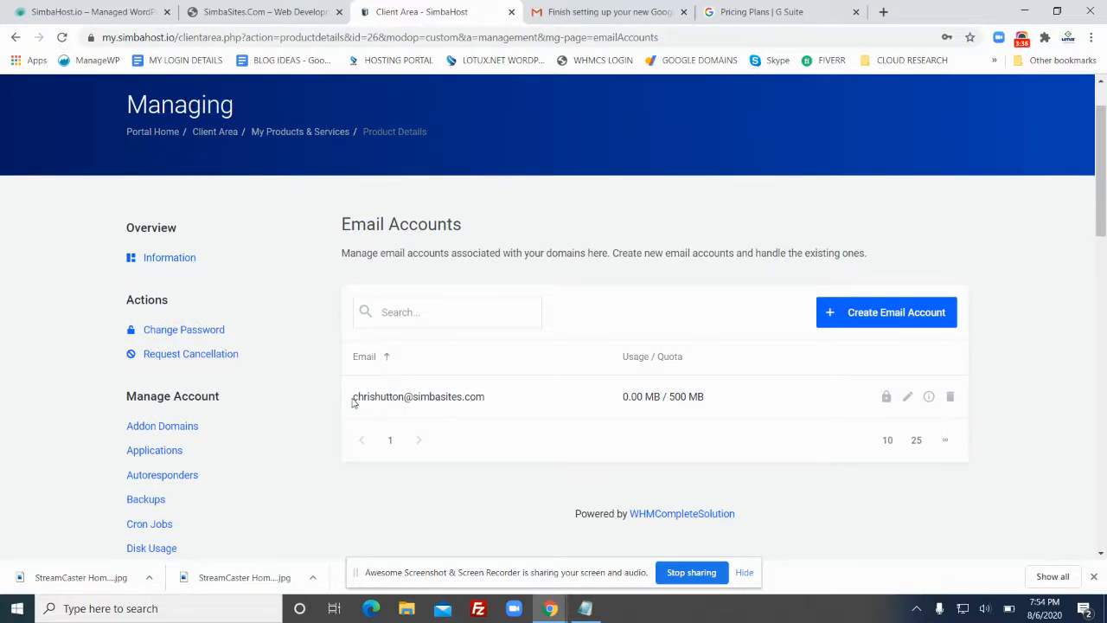
{"action": "mouse_move", "coordinate": [362, 396]}
{"action": "left_mouse_down"}
{"action": "mouse_move", "coordinate": [472, 396]}
{"action": "mouse_move", "coordinate": [344, 396]}
{"action": "left_mouse_up"}
{"action": "left_click", "coordinate": [490, 400]}
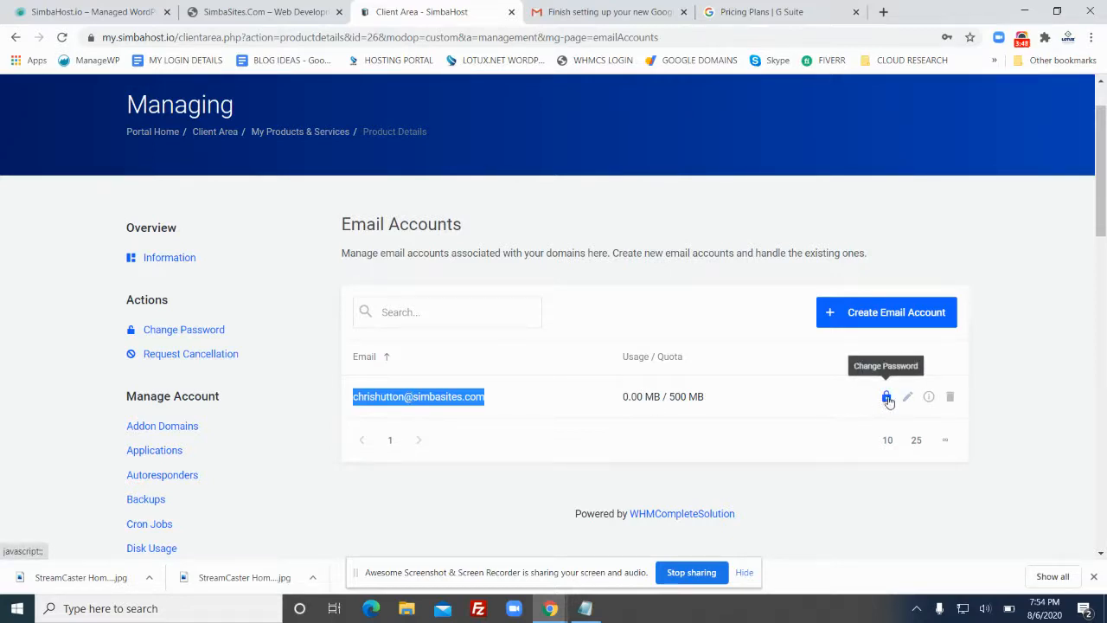
{"action": "left_click", "coordinate": [587, 610]}
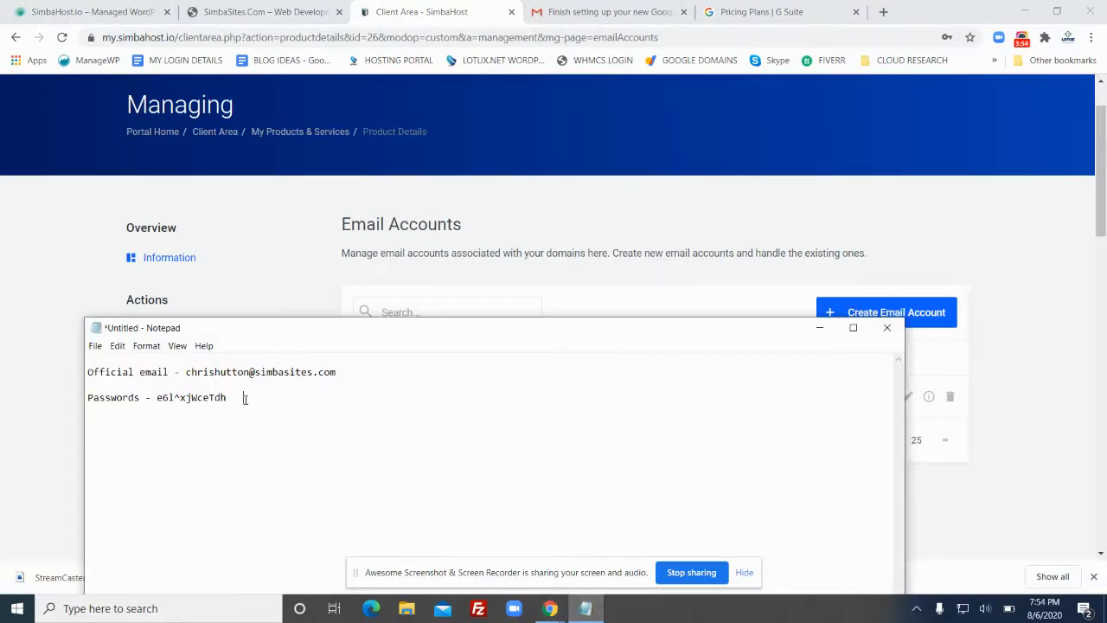
Select both lines of the email and password note, then return to the browser
{"action": "left_click_drag", "start_coordinate": [251, 405], "coordinate": [88, 368]}
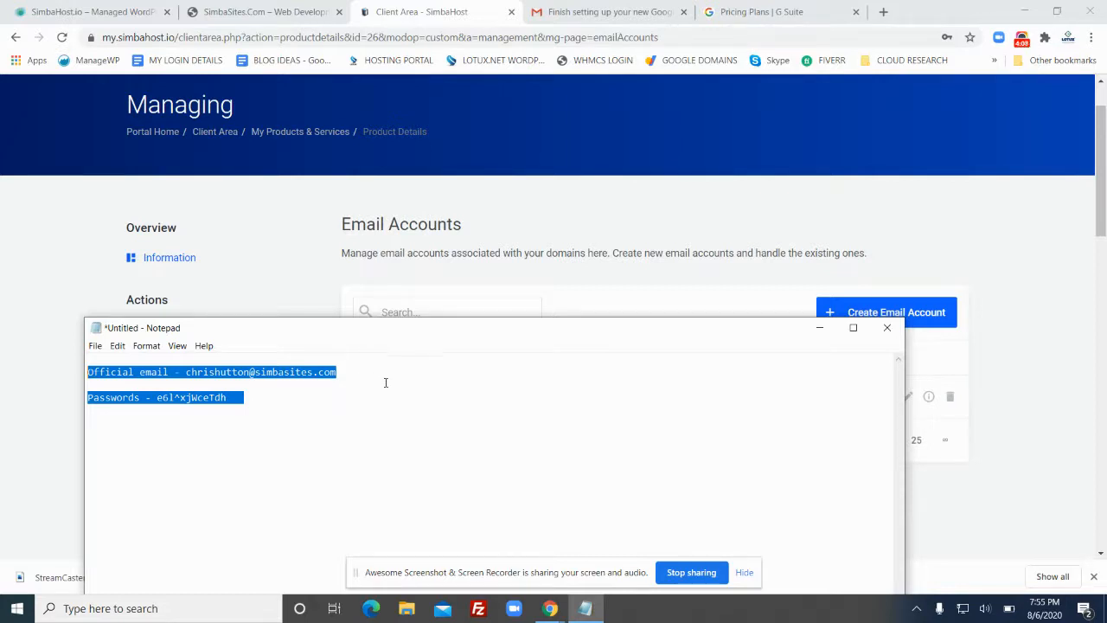
{"action": "left_click", "coordinate": [619, 203]}
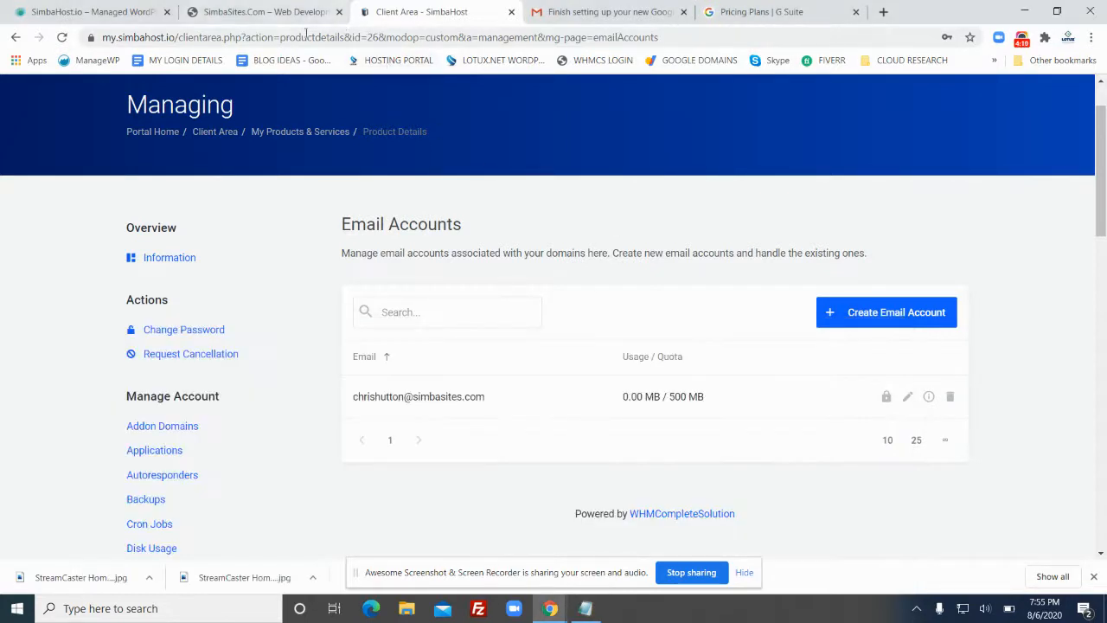
{"action": "left_click", "coordinate": [285, 14]}
{"action": "left_click", "coordinate": [111, 10]}
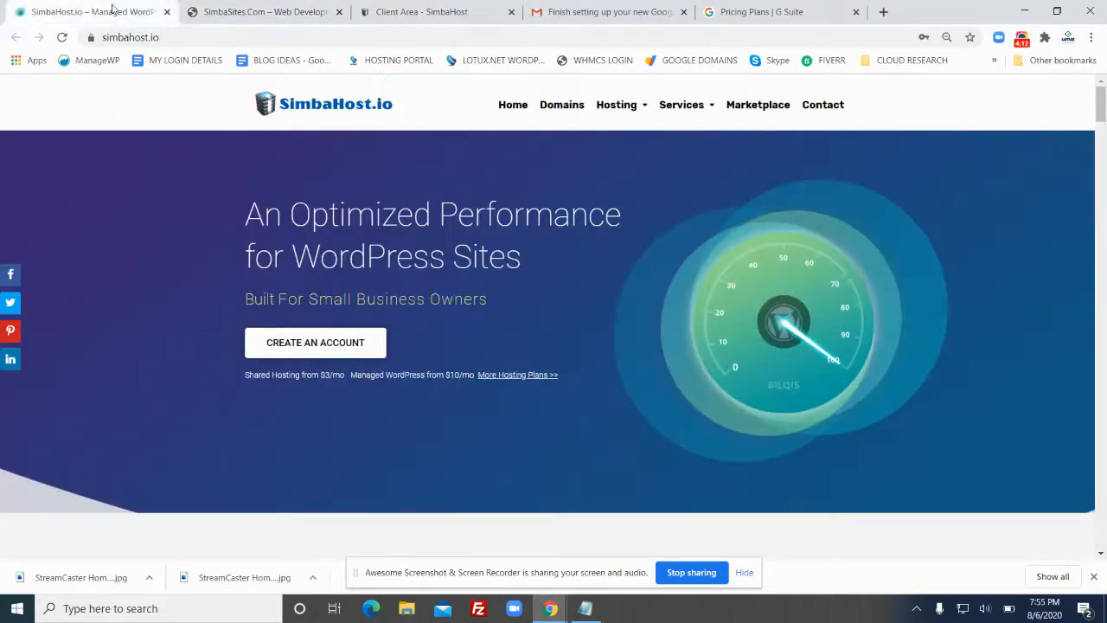
{"action": "left_click", "coordinate": [279, 15]}
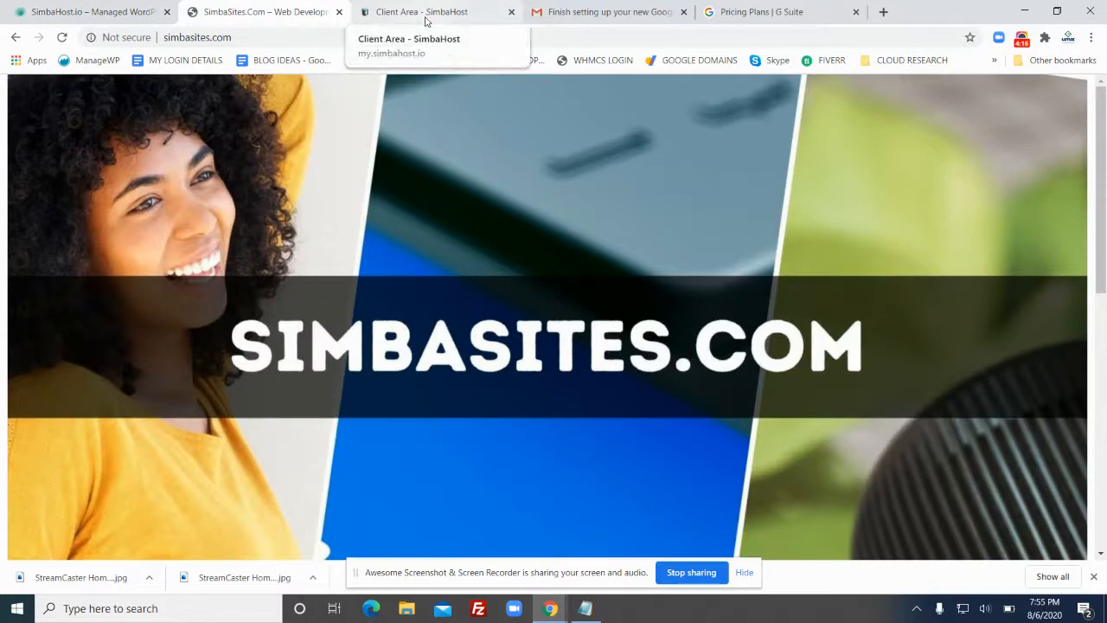
{"action": "left_click", "coordinate": [606, 15]}
{"action": "scroll", "coordinate": [667, 309], "scroll_direction": "down", "scroll_amount": 1}
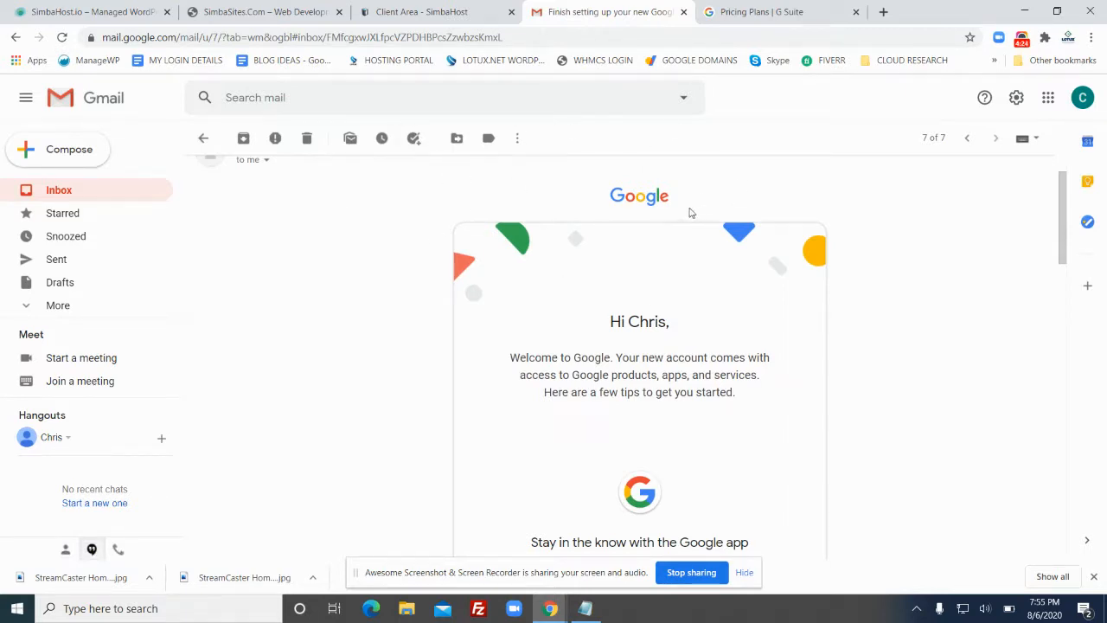
{"action": "left_click", "coordinate": [293, 15]}
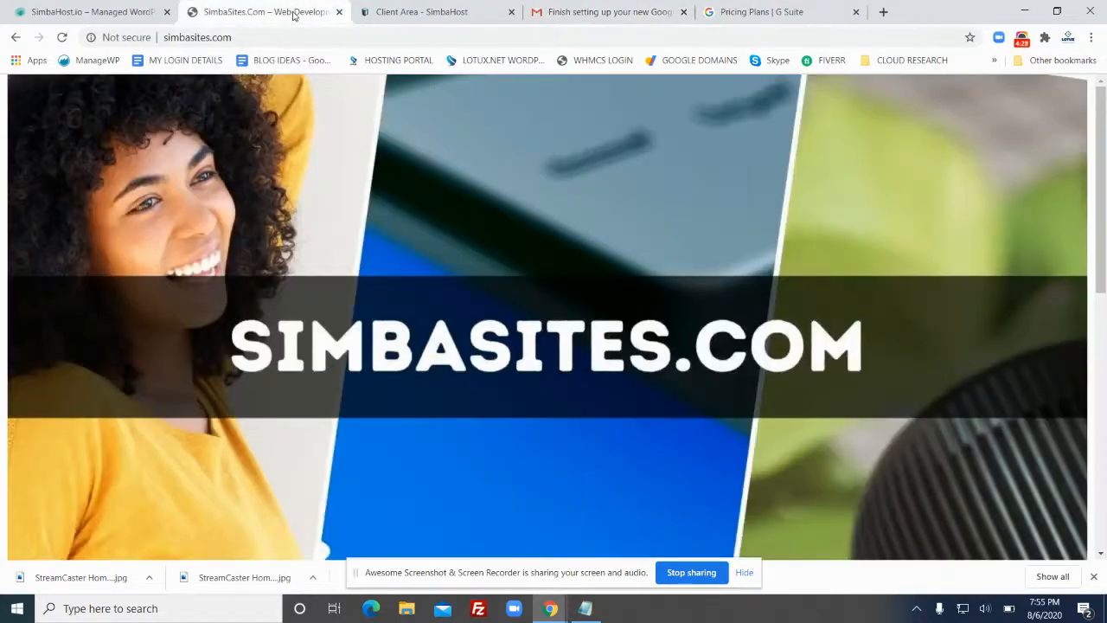
{"action": "left_click", "coordinate": [450, 12]}
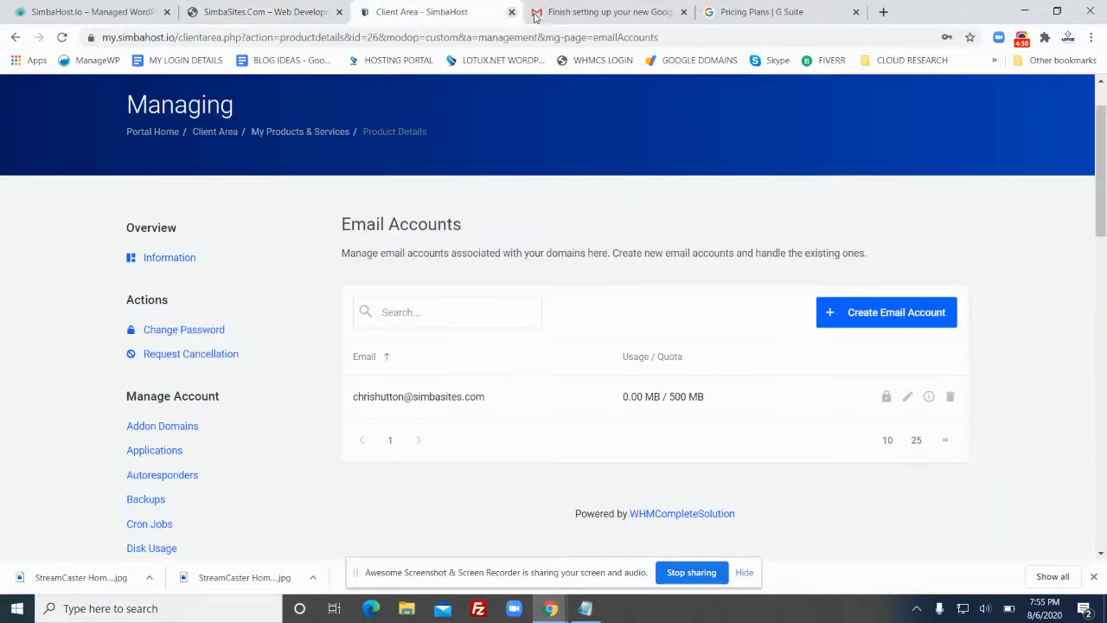
In the Gmail tab, open the full Settings page from the gear's See all settings
{"action": "left_click", "coordinate": [584, 12]}
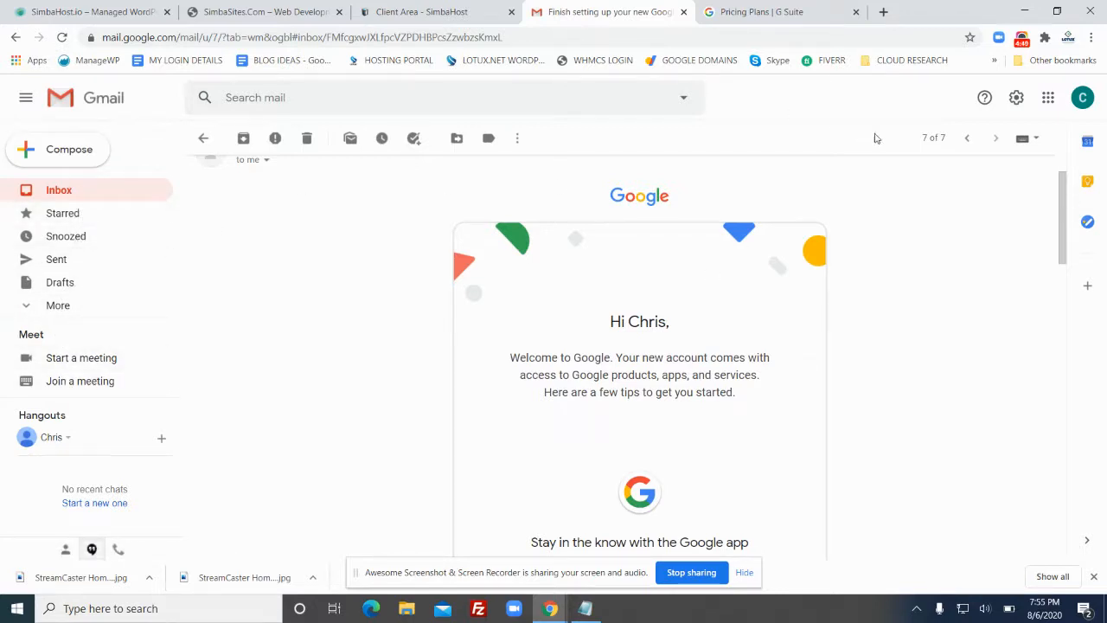
{"action": "left_click", "coordinate": [1017, 100]}
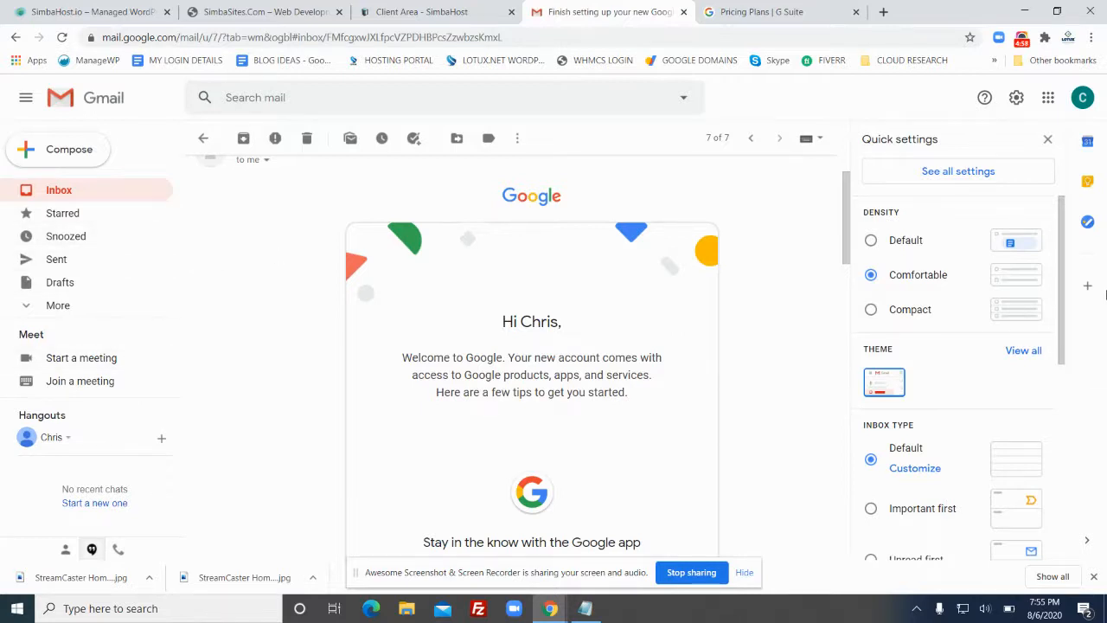
{"action": "left_click", "coordinate": [956, 176]}
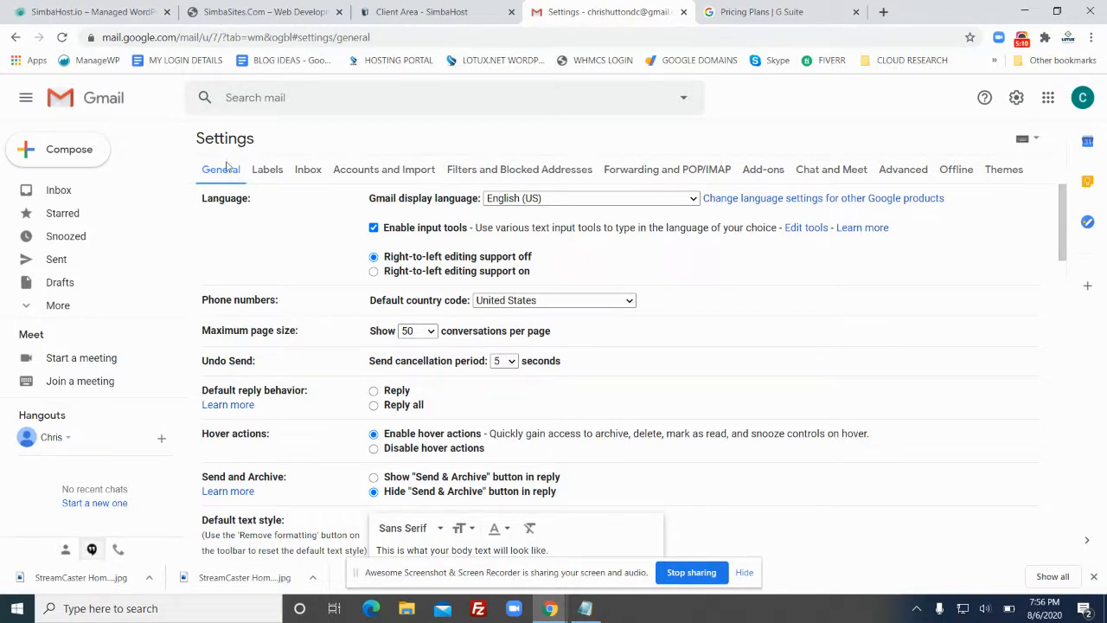
Look over the Inbox, Filters and Forwarding settings tabs, settling on Accounts and Import
{"action": "left_click", "coordinate": [311, 172]}
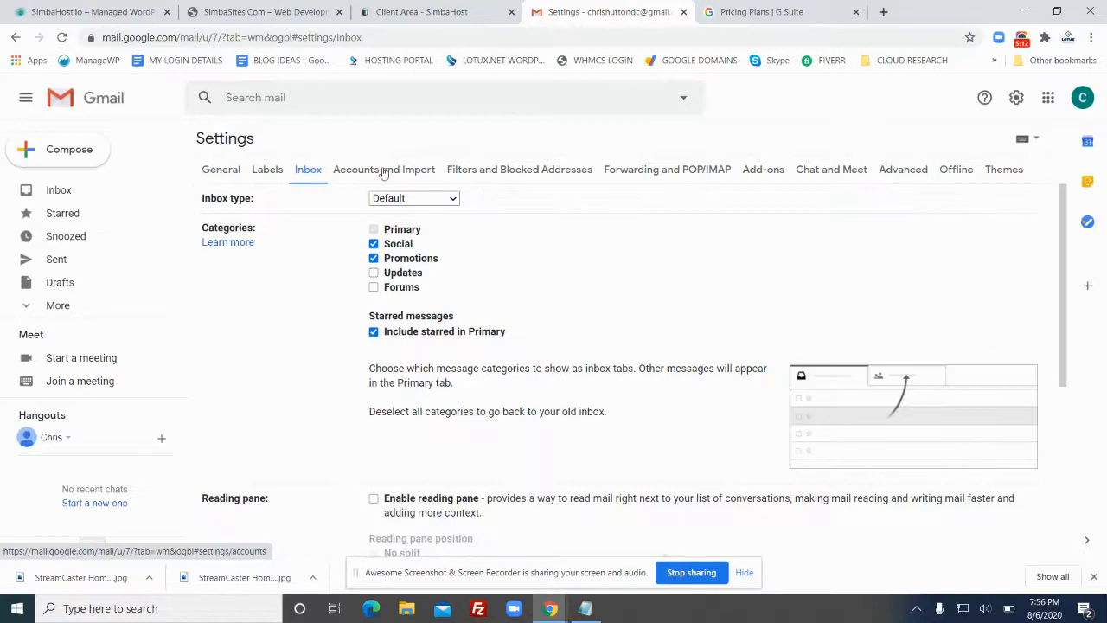
{"action": "left_click", "coordinate": [383, 174]}
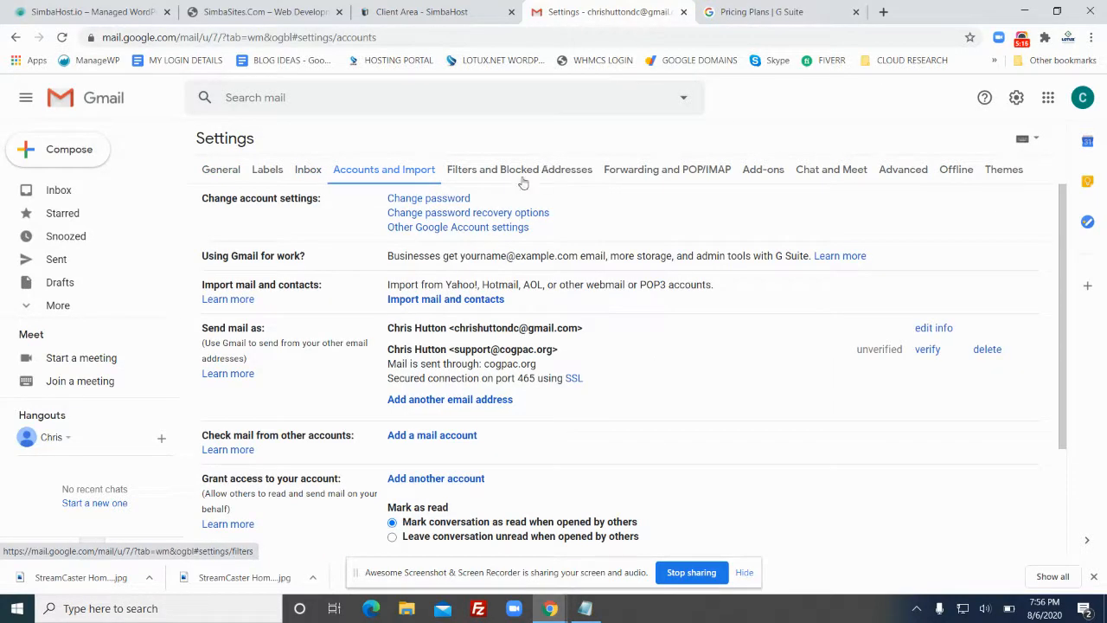
{"action": "left_click", "coordinate": [578, 174]}
{"action": "left_click", "coordinate": [674, 172]}
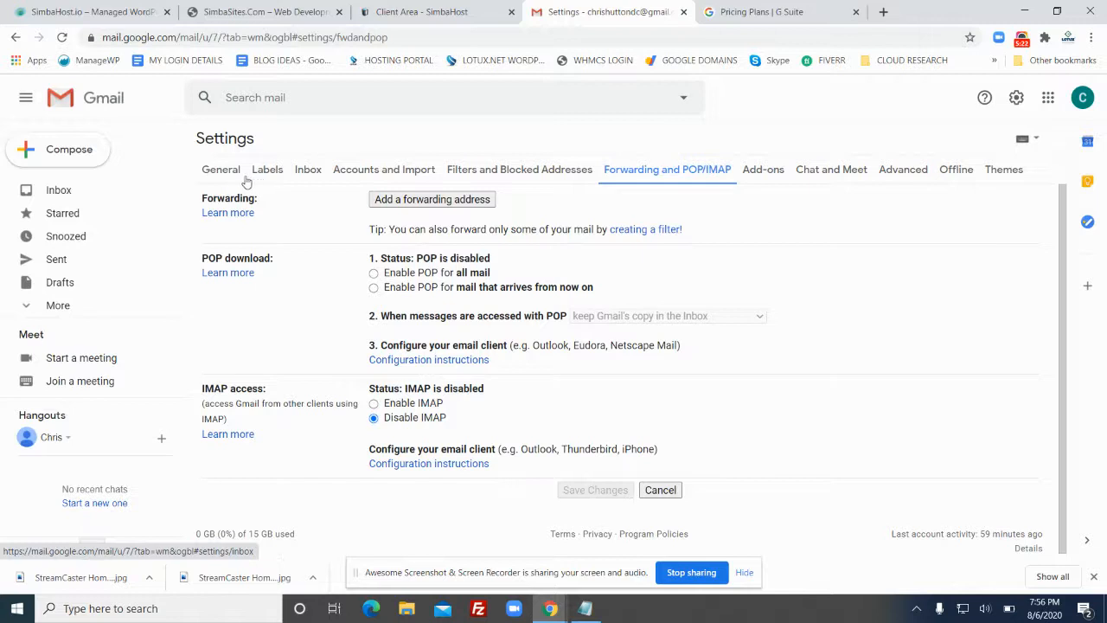
{"action": "left_click", "coordinate": [381, 169]}
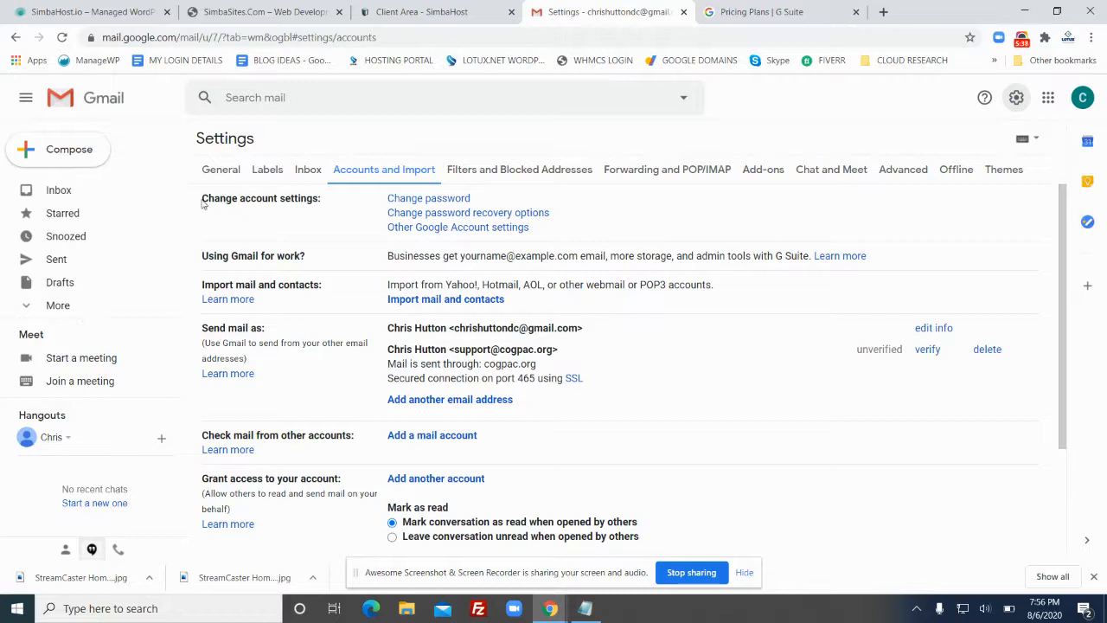
{"action": "scroll", "coordinate": [243, 240], "scroll_direction": "down", "scroll_amount": 1}
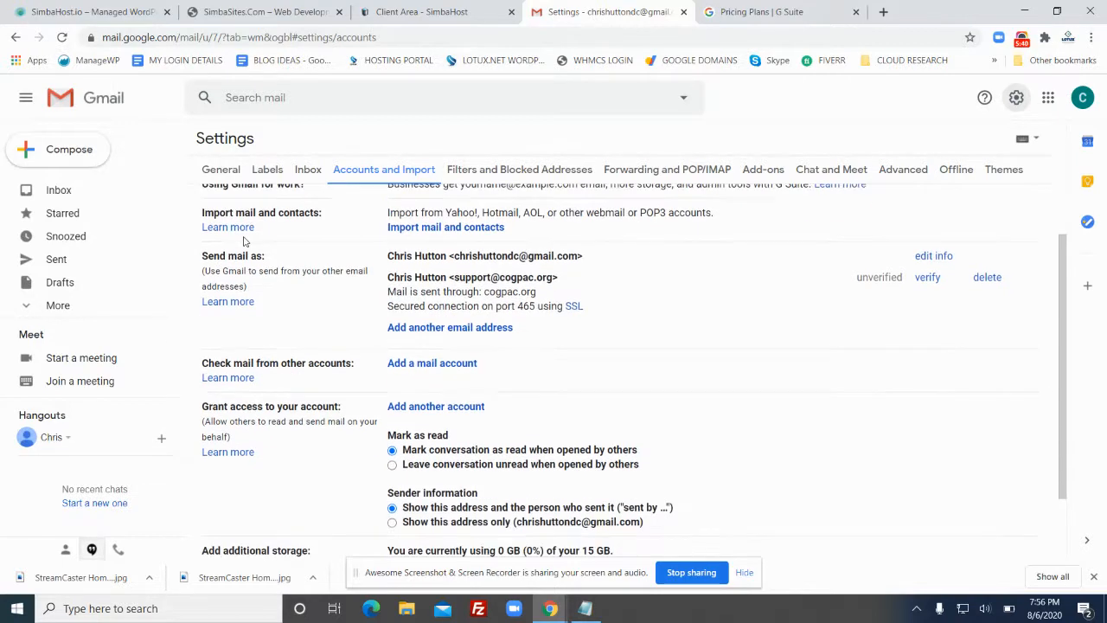
{"action": "left_click_drag", "start_coordinate": [279, 258], "coordinate": [203, 251]}
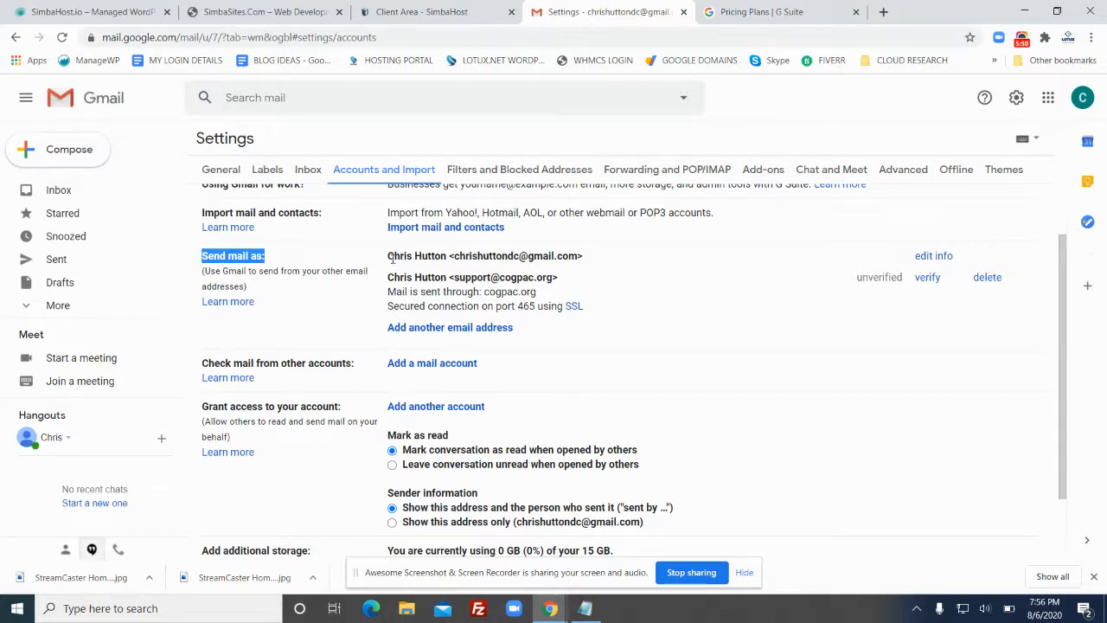
{"action": "left_click_drag", "start_coordinate": [592, 257], "coordinate": [392, 257]}
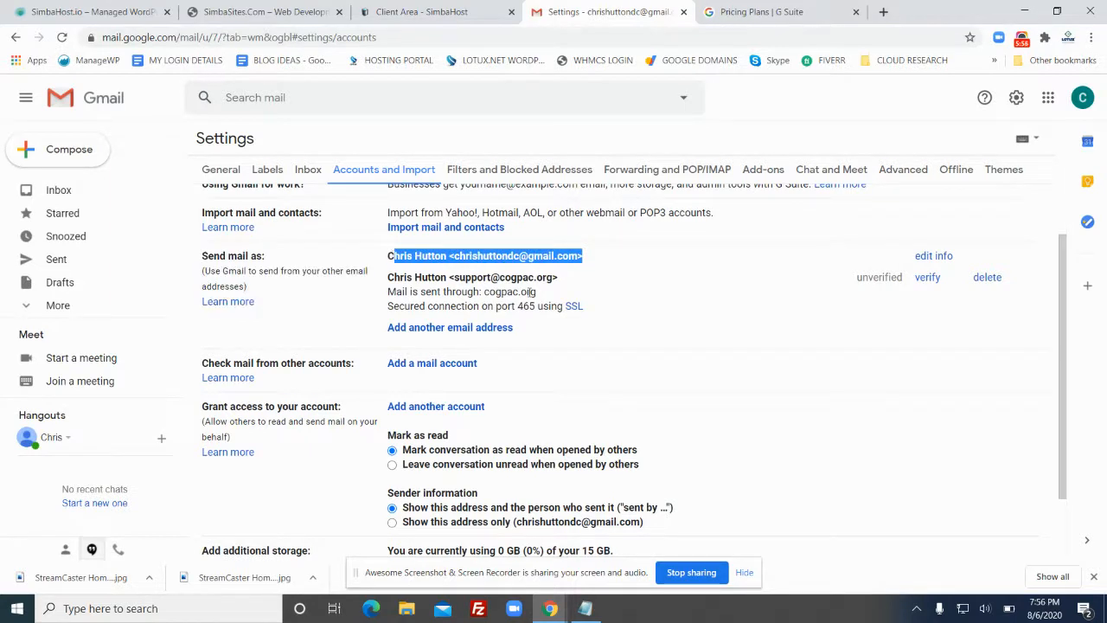
{"action": "left_click_drag", "start_coordinate": [573, 279], "coordinate": [389, 273]}
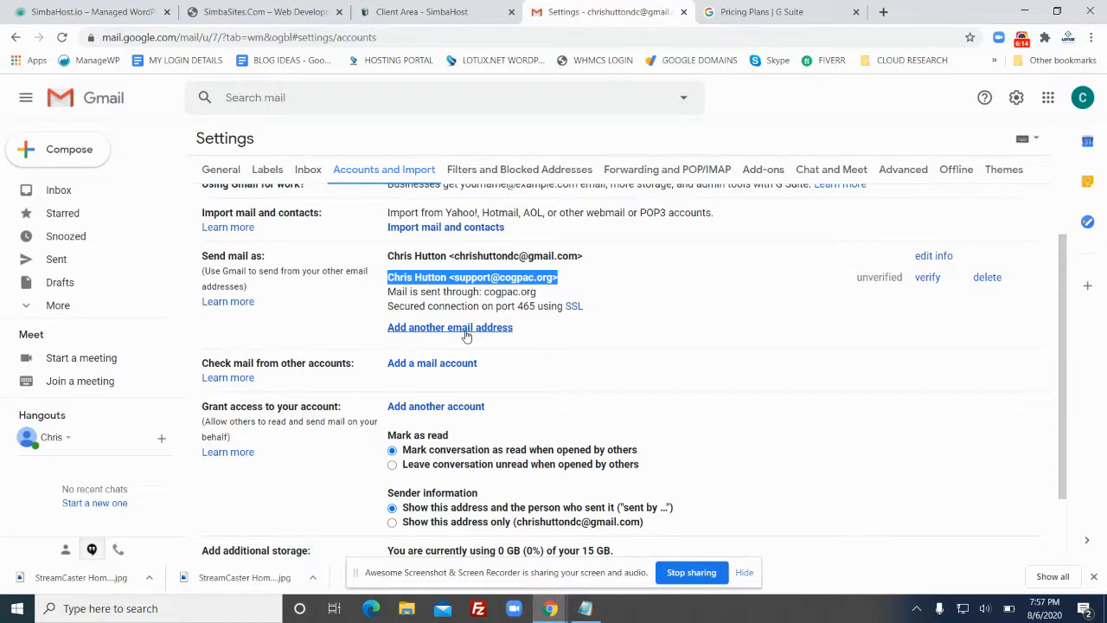
Glance at SimbaSites.com, then open Gmail's Add another email address form and centre it
{"action": "left_click", "coordinate": [295, 10]}
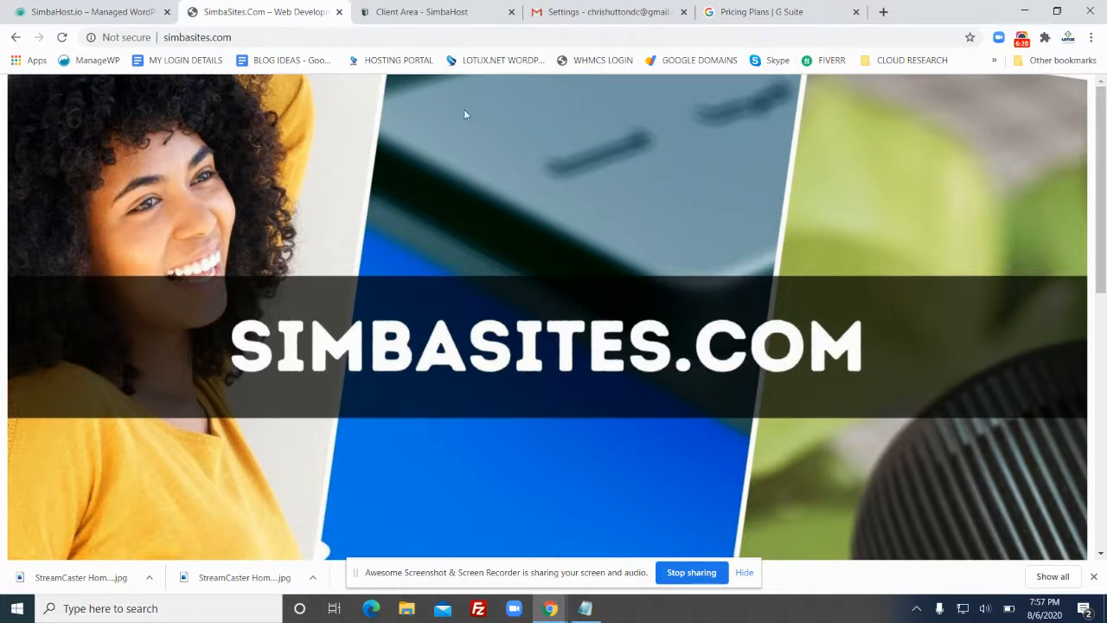
{"action": "left_click", "coordinate": [605, 11]}
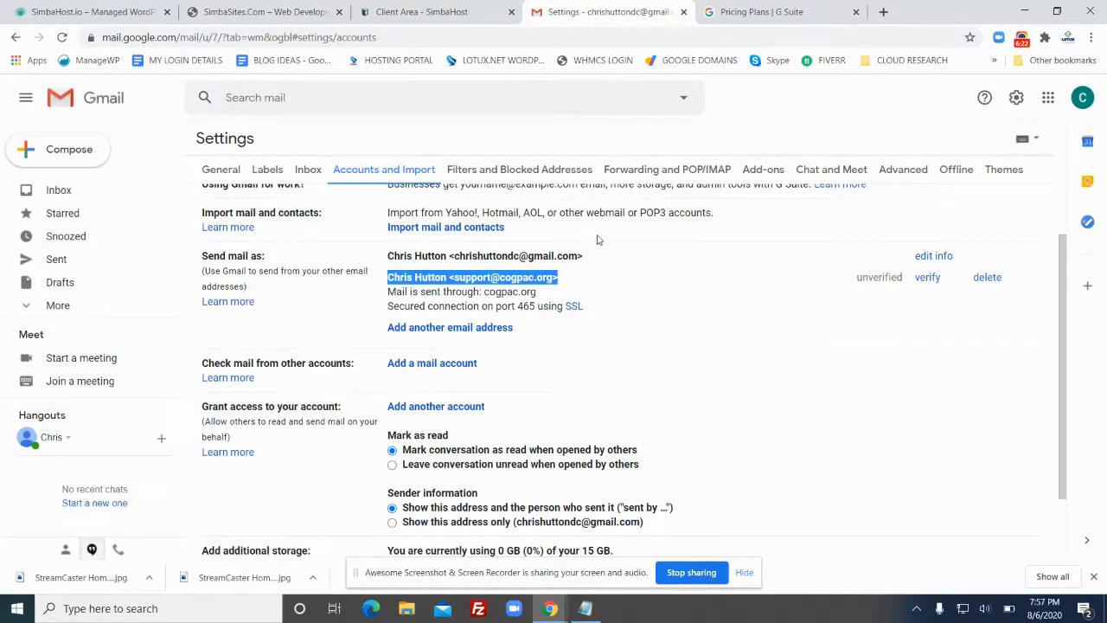
{"action": "left_click", "coordinate": [444, 328]}
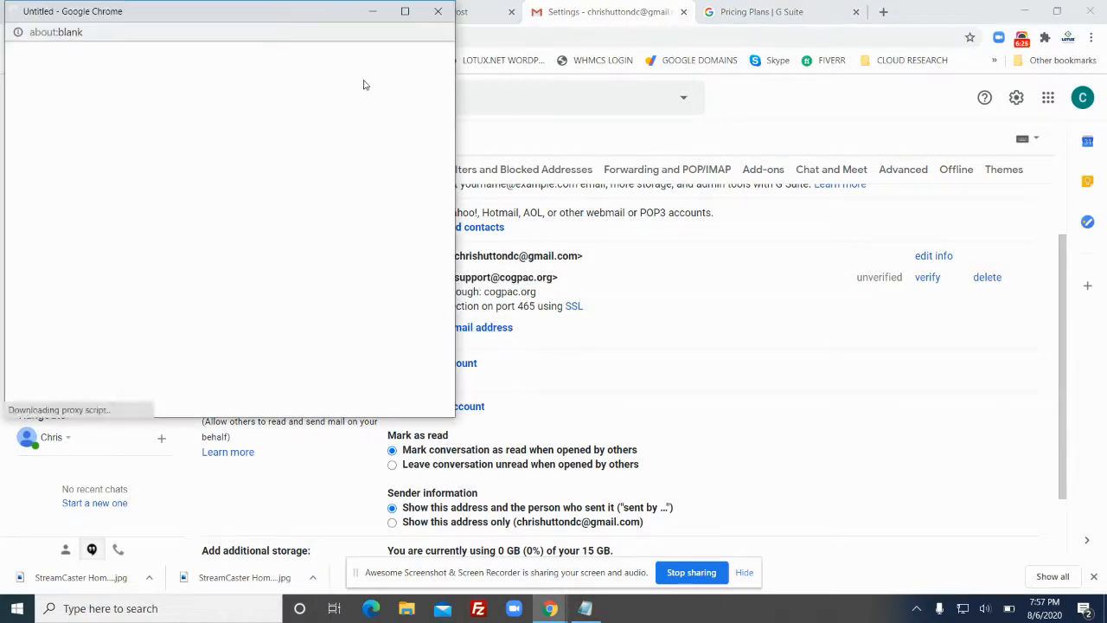
{"action": "left_click_drag", "start_coordinate": [259, 9], "coordinate": [624, 149]}
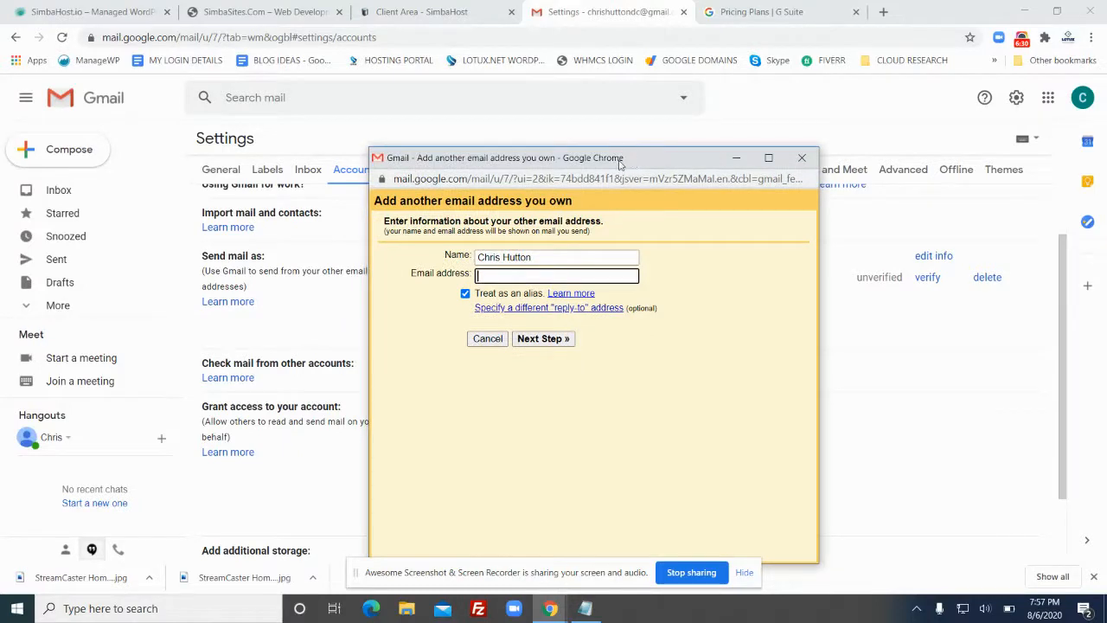
{"action": "left_click_drag", "start_coordinate": [594, 158], "coordinate": [580, 105]}
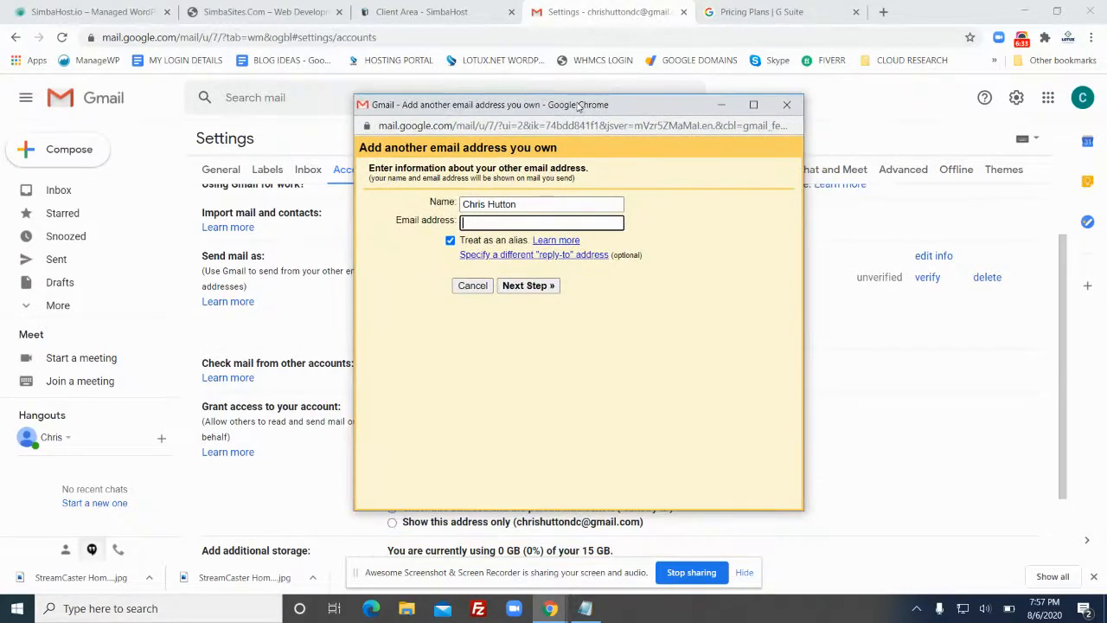
Replace the Name field with a support address, then with the account holder's name
{"action": "left_click", "coordinate": [550, 204]}
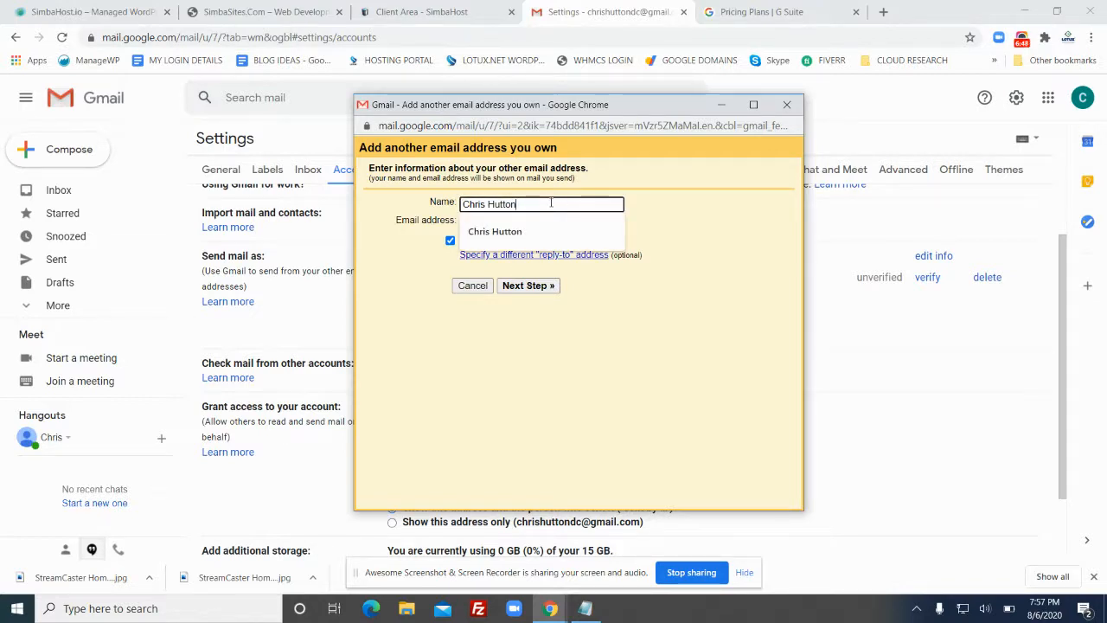
{"action": "left_click", "coordinate": [551, 203]}
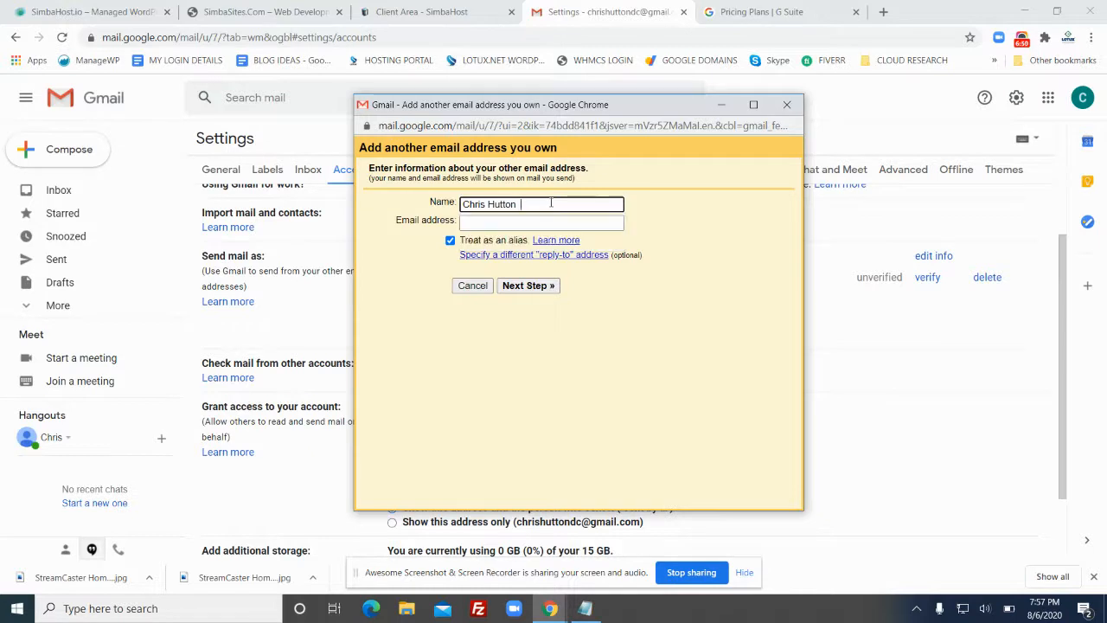
{"action": "triple_click", "coordinate": [551, 202]}
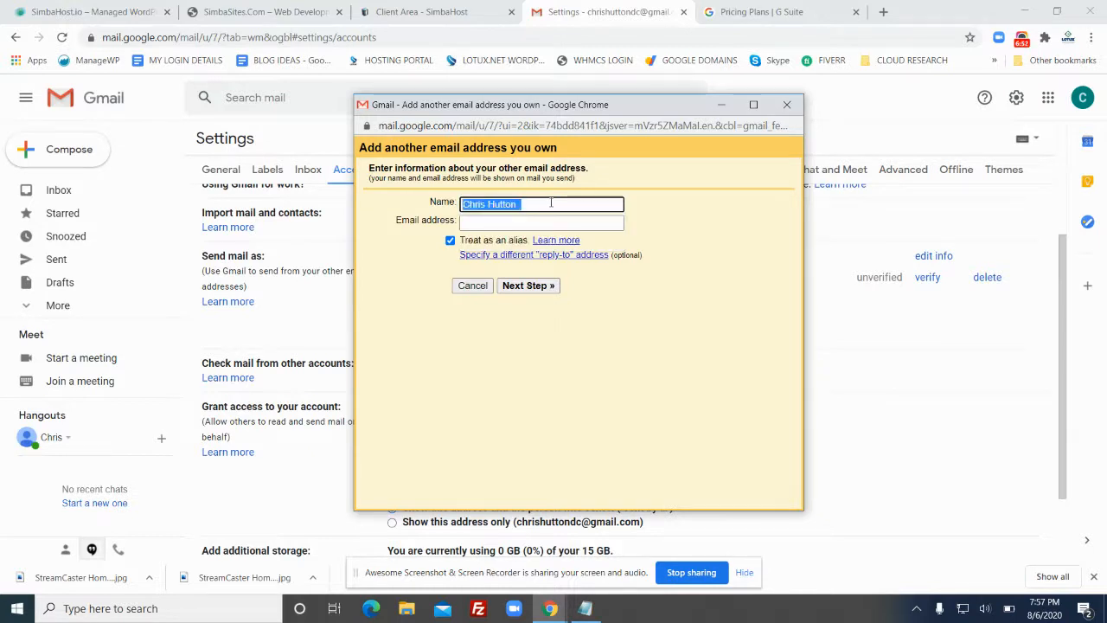
{"action": "key", "text": "BackSpace"}
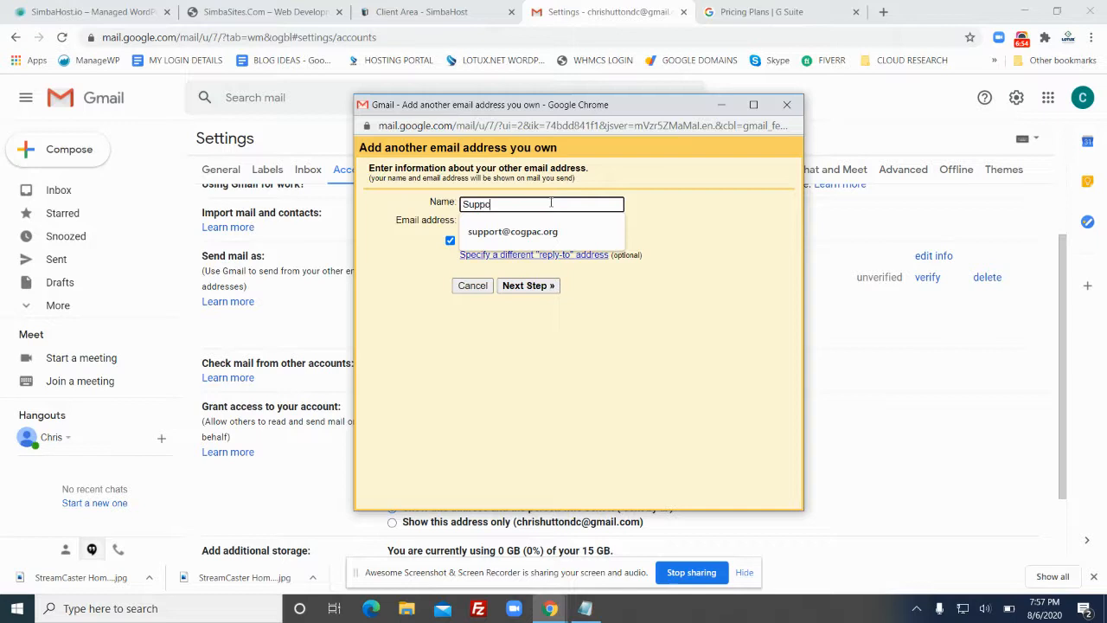
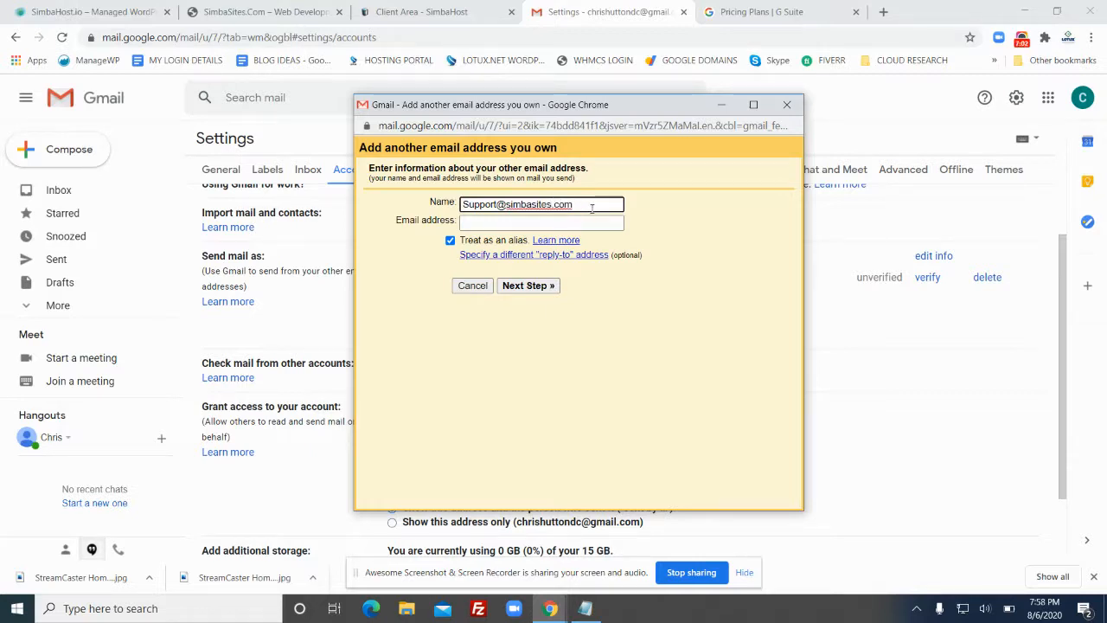
{"action": "left_click_drag", "start_coordinate": [591, 205], "coordinate": [313, 210]}
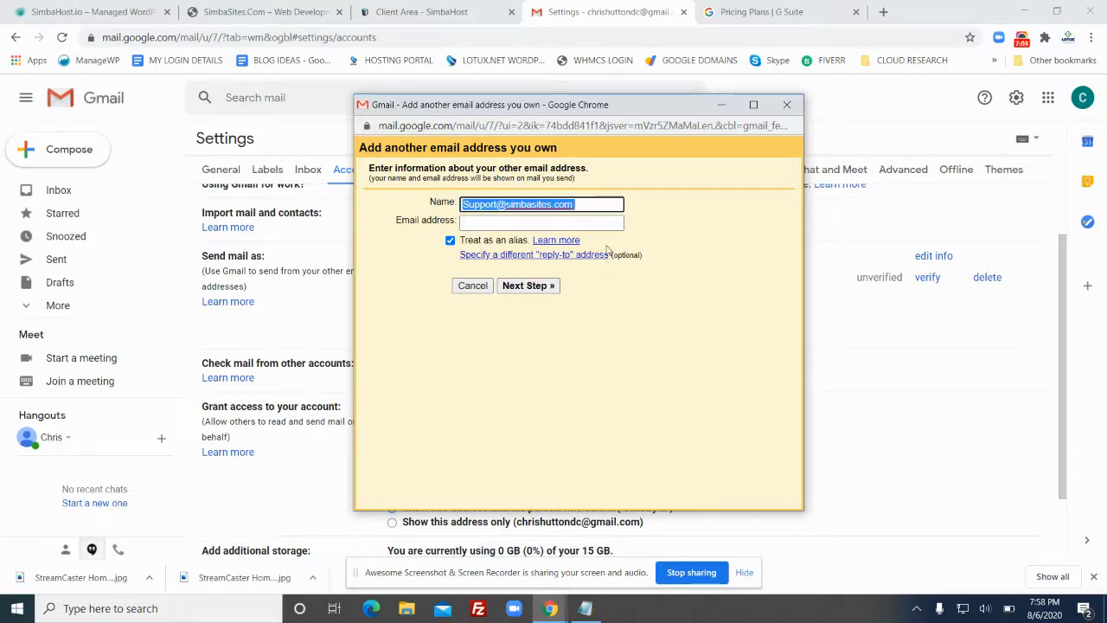
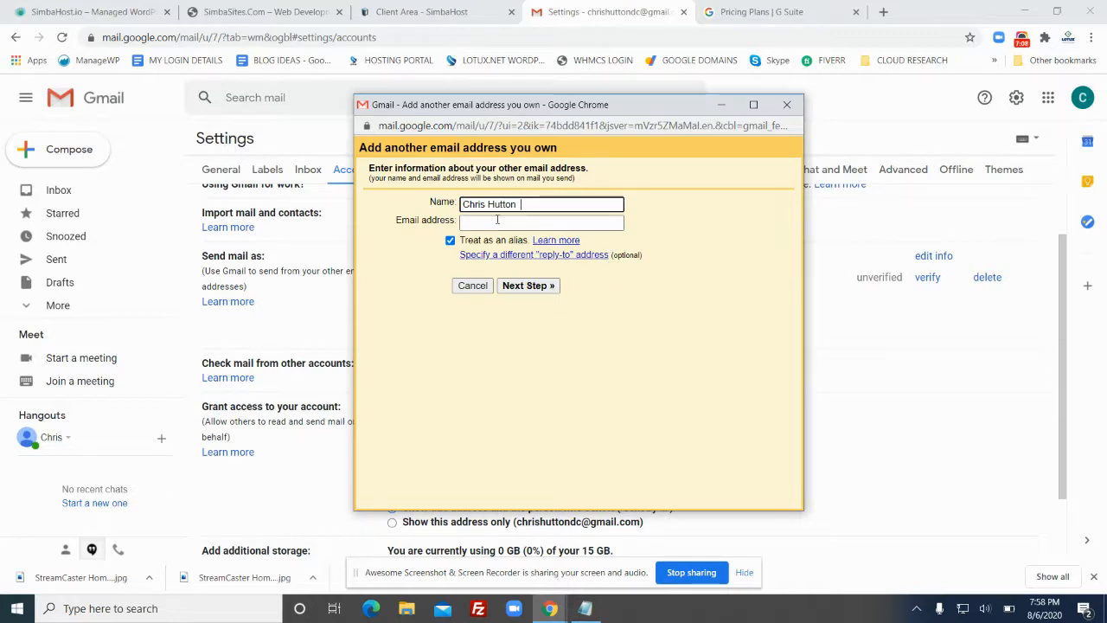
Enter the new simbasites.com address in the Email address field, then switch to SimbaSites.com
{"action": "left_click", "coordinate": [496, 225]}
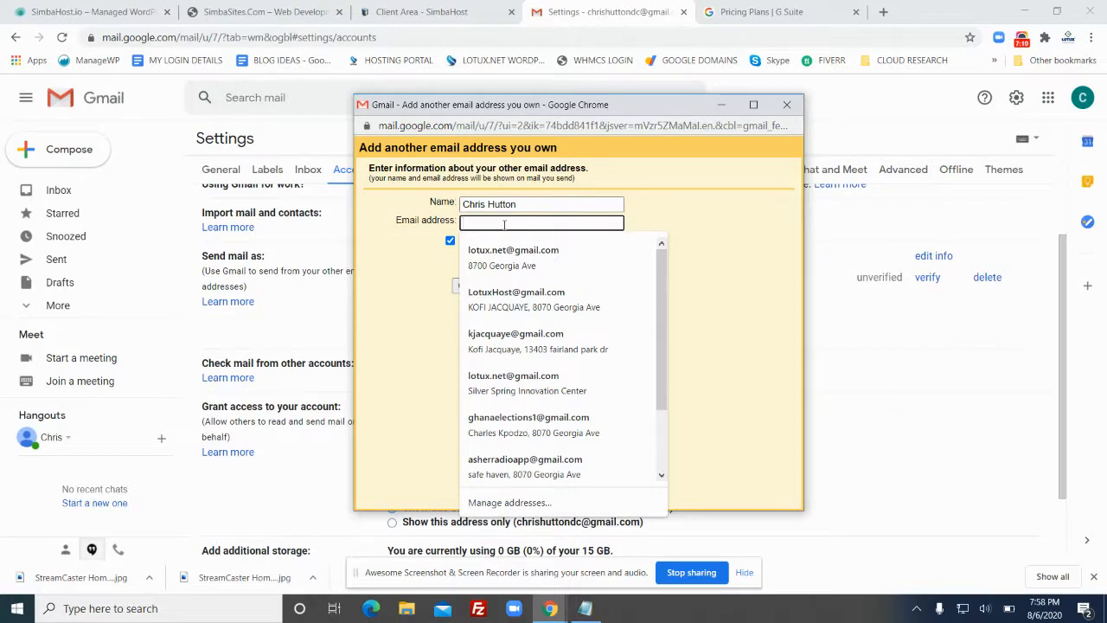
{"action": "left_click", "coordinate": [657, 206]}
{"action": "left_click", "coordinate": [556, 204]}
{"action": "left_click", "coordinate": [554, 222]}
{"action": "left_click", "coordinate": [671, 211]}
{"action": "left_click", "coordinate": [554, 204]}
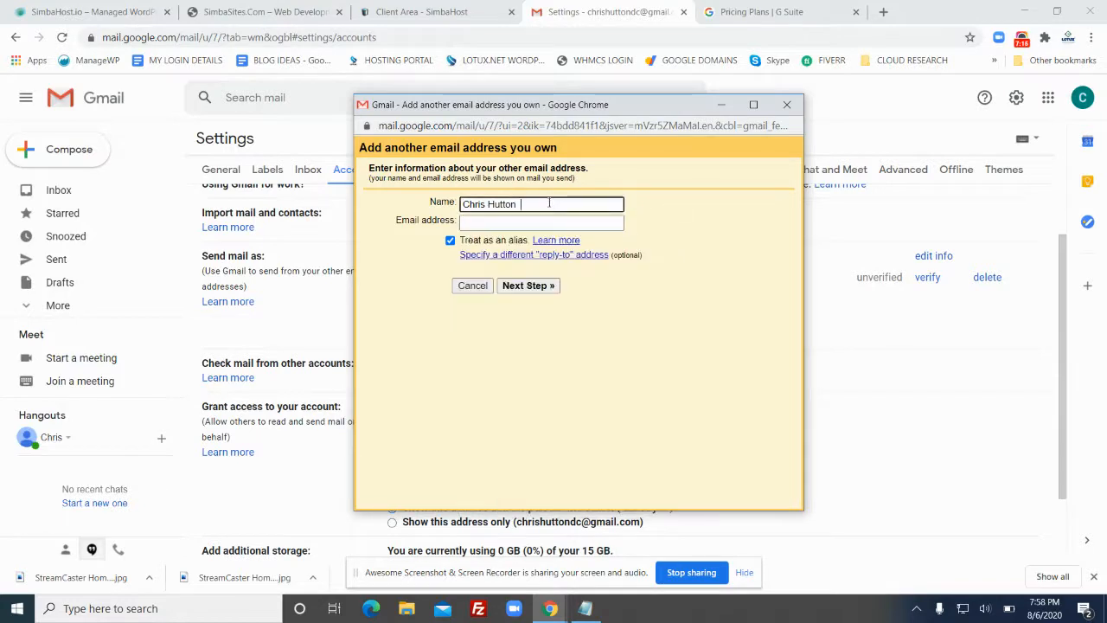
{"action": "left_click", "coordinate": [514, 222]}
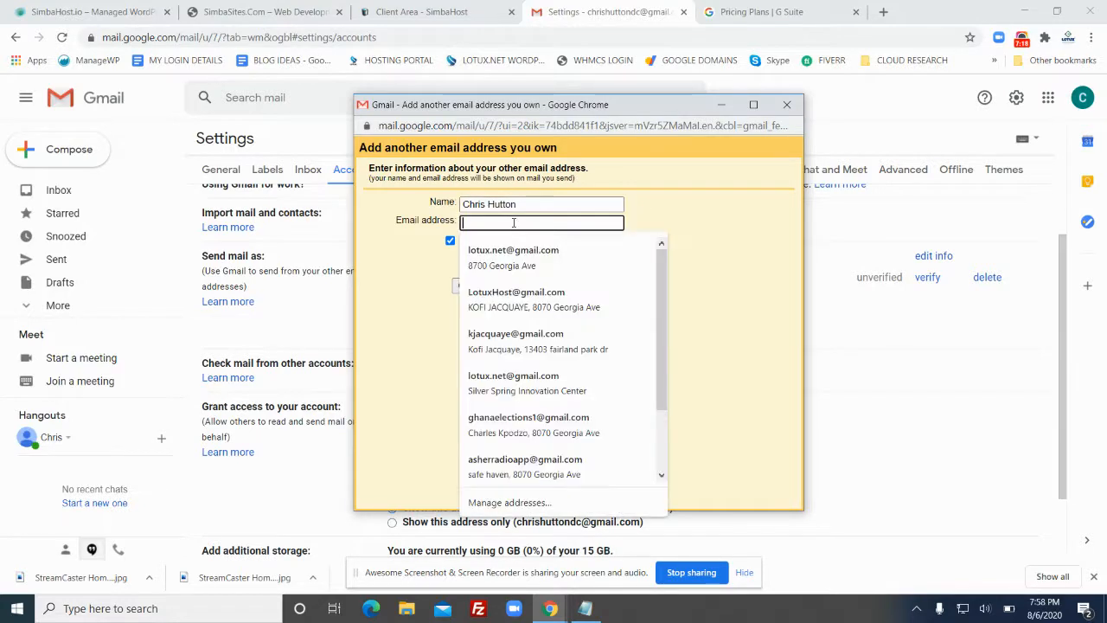
{"action": "left_click", "coordinate": [684, 215]}
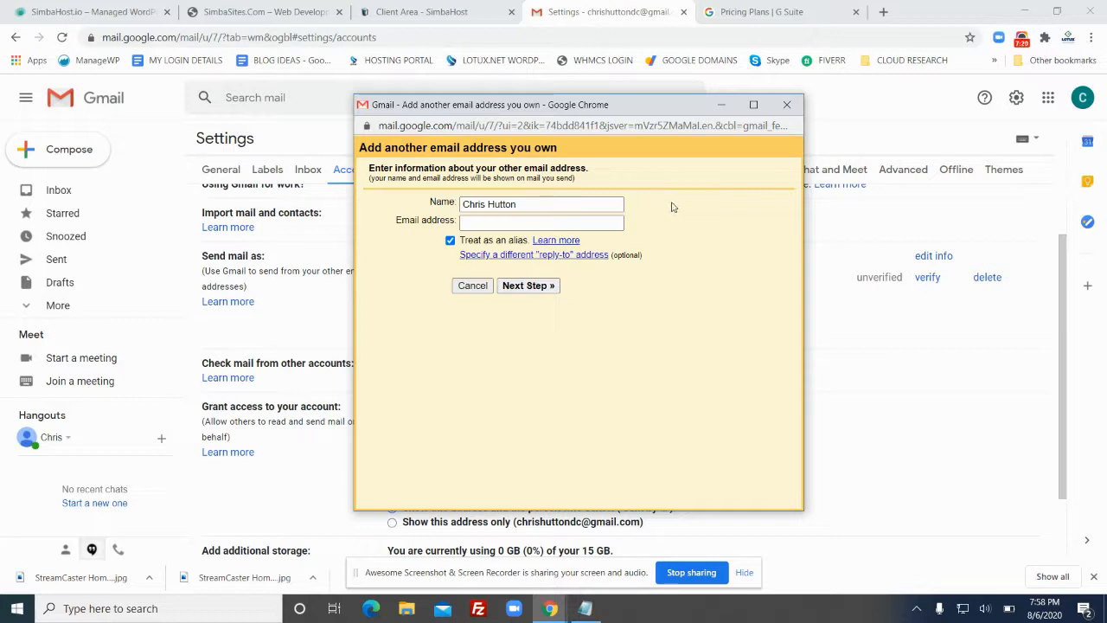
{"action": "left_click", "coordinate": [601, 221]}
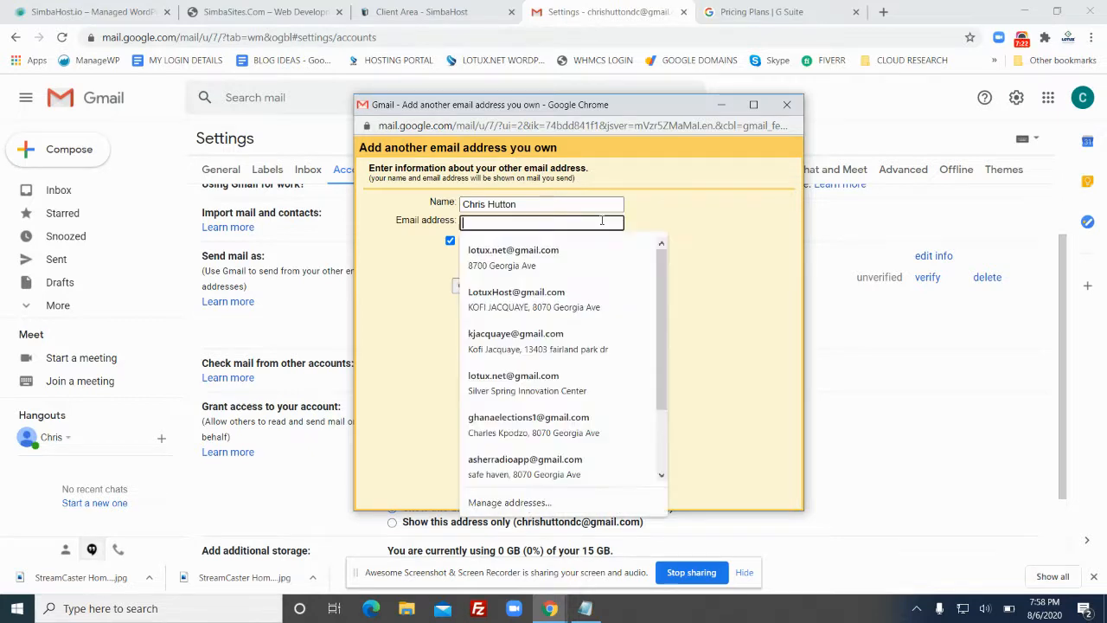
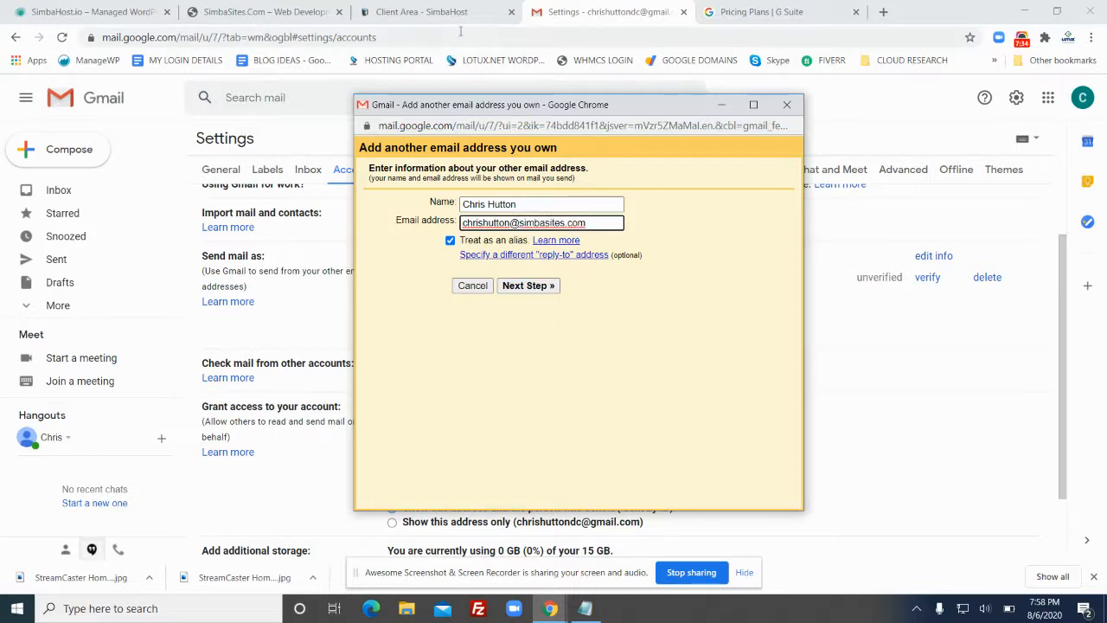
{"action": "left_click", "coordinate": [285, 11]}
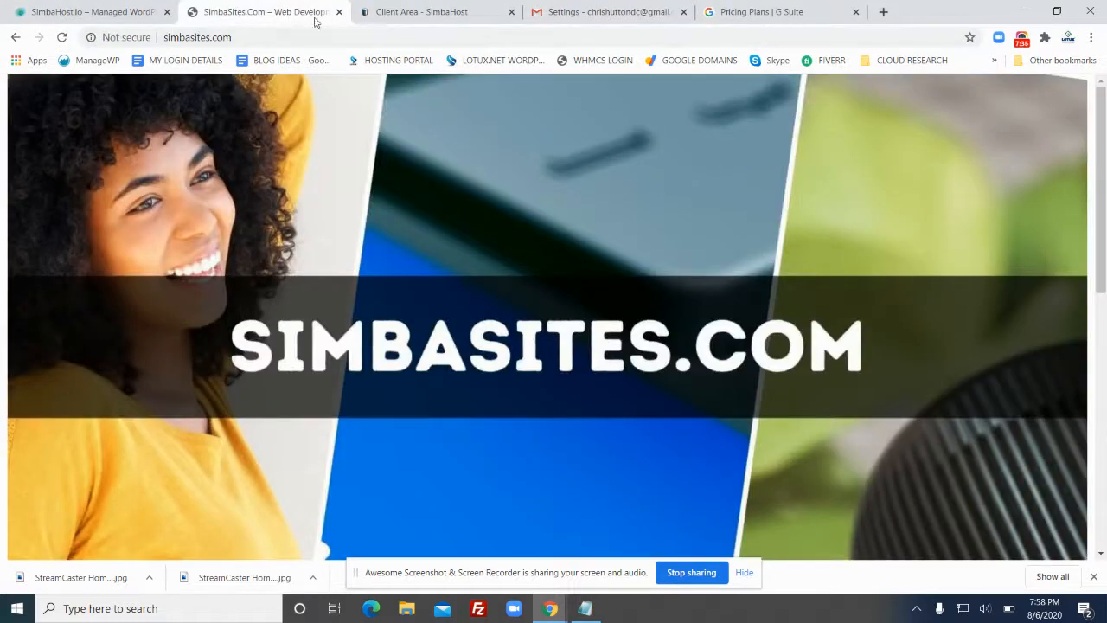
Return to the SimbaHost Client Area and find the simbasites.com mailbox (0.00 MB of 500 MB) under Email Accounts
{"action": "left_click", "coordinate": [414, 13]}
{"action": "scroll", "coordinate": [505, 257], "scroll_direction": "down", "scroll_amount": 1}
{"action": "left_click_drag", "start_coordinate": [489, 325], "coordinate": [345, 325]}
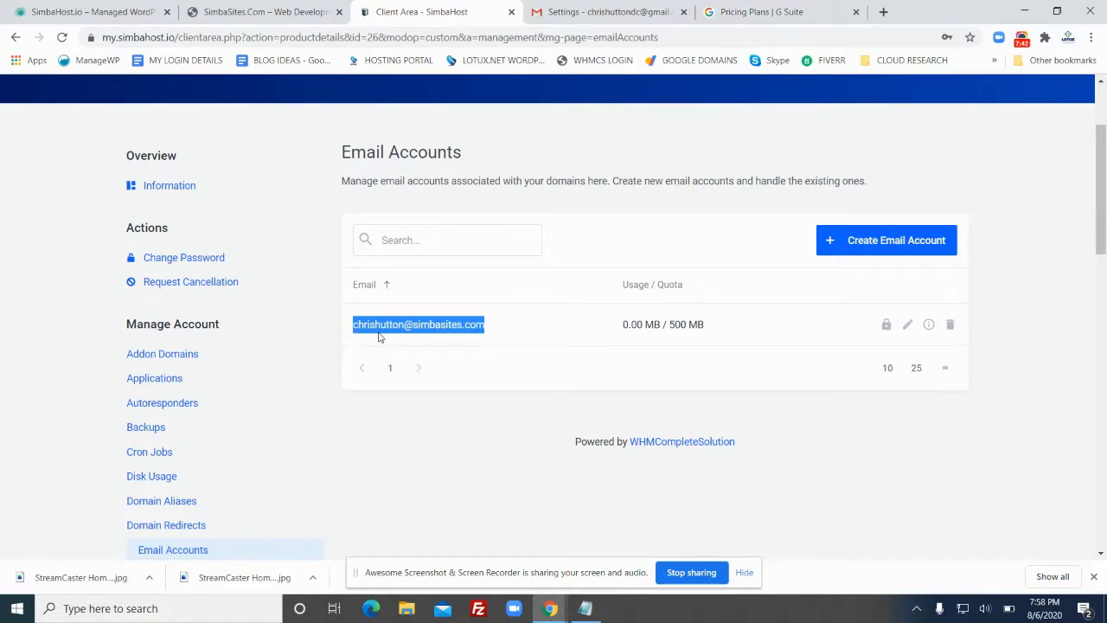
{"action": "left_click", "coordinate": [495, 328]}
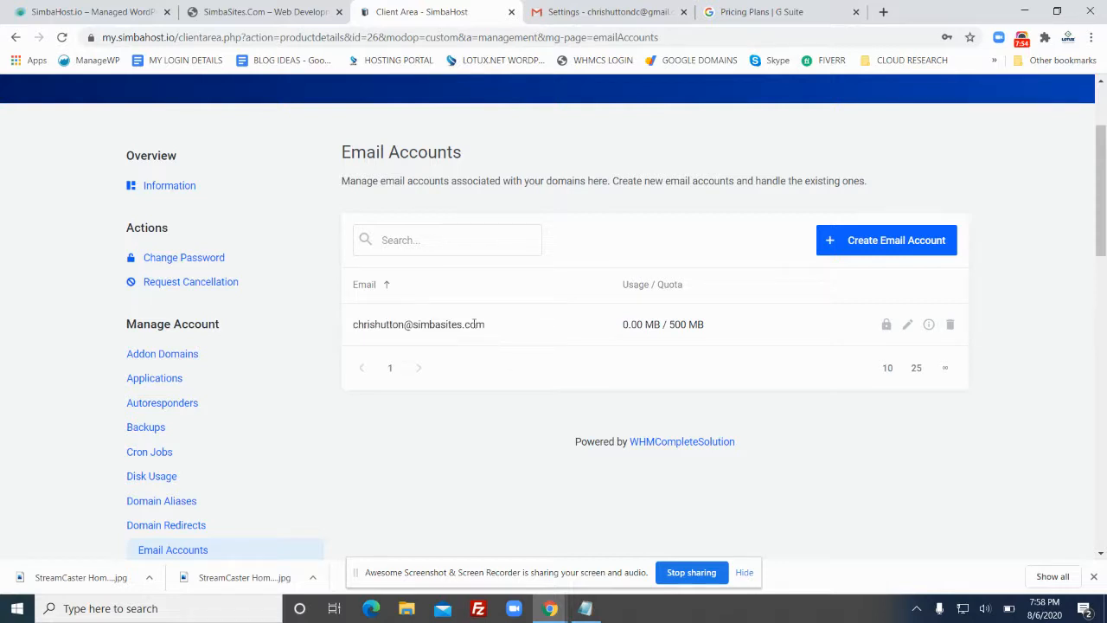
Return to Gmail Settings and bring the 'Add another email address' popup back to the front
{"action": "left_click", "coordinate": [597, 13]}
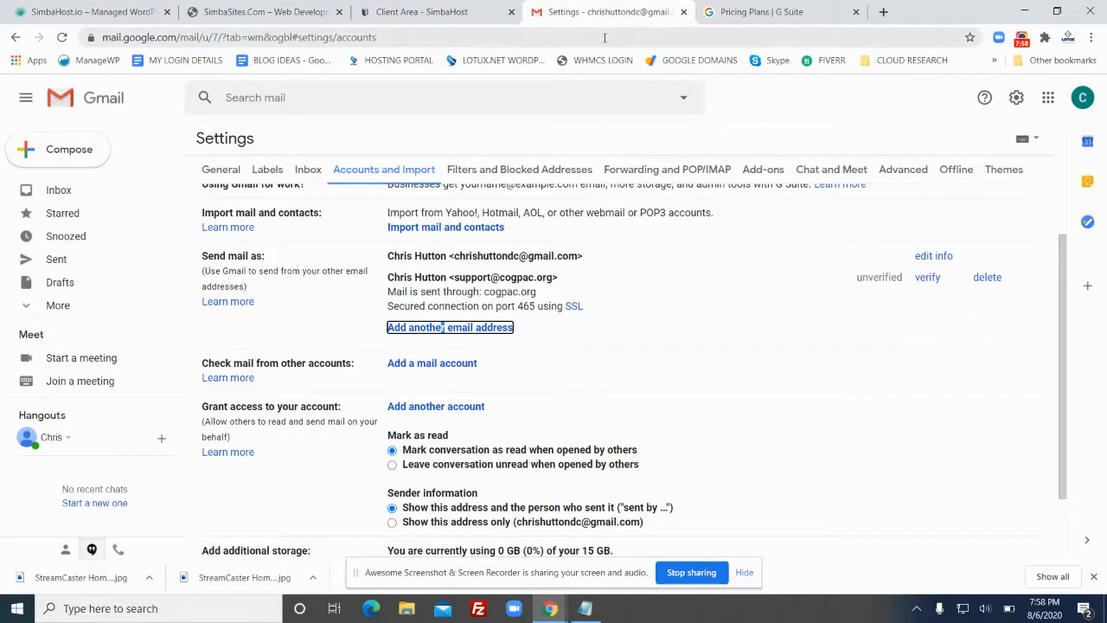
{"action": "mouse_move", "coordinate": [552, 611]}
{"action": "left_click", "coordinate": [709, 545]}
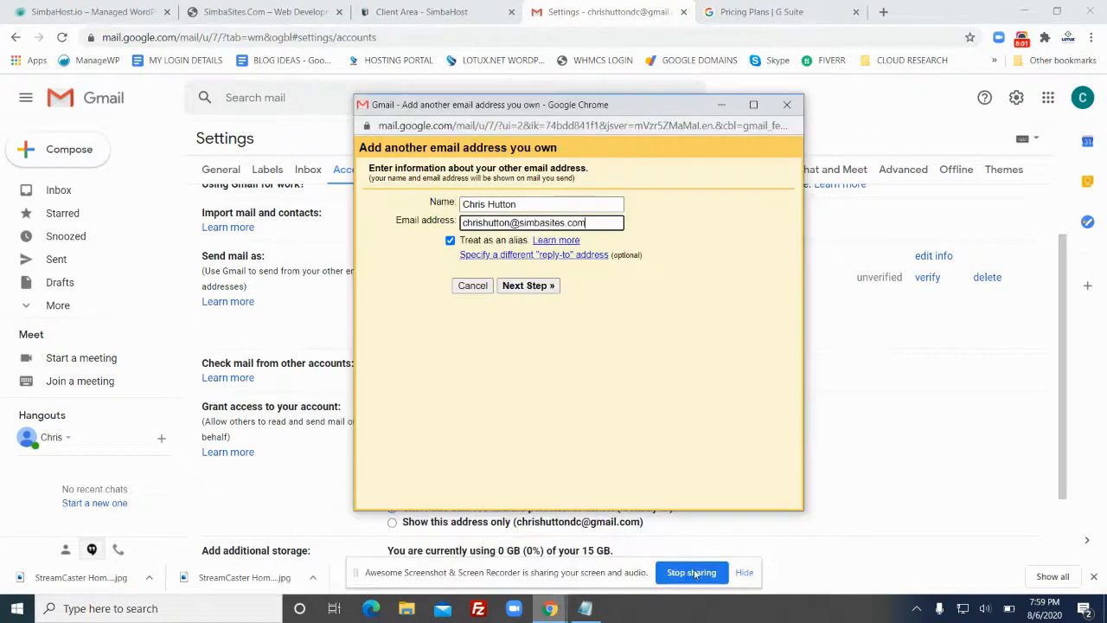
Check the sender name and simbasites.com address, then advance to the SMTP server step
{"action": "left_click", "coordinate": [542, 205]}
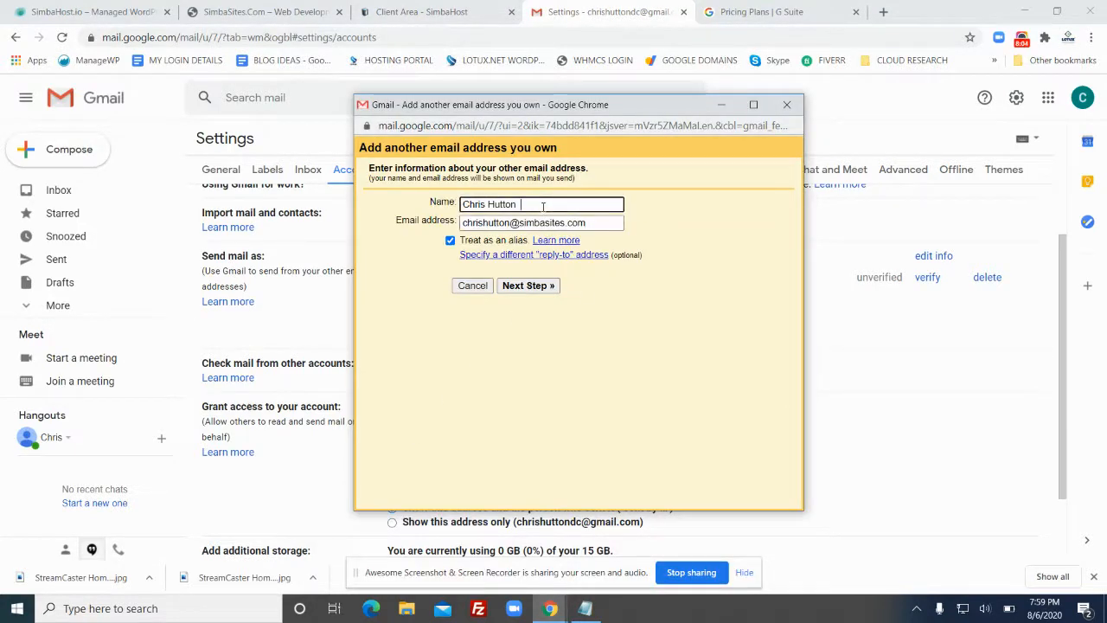
{"action": "left_click_drag", "start_coordinate": [524, 205], "coordinate": [450, 212]}
{"action": "left_click", "coordinate": [536, 223]}
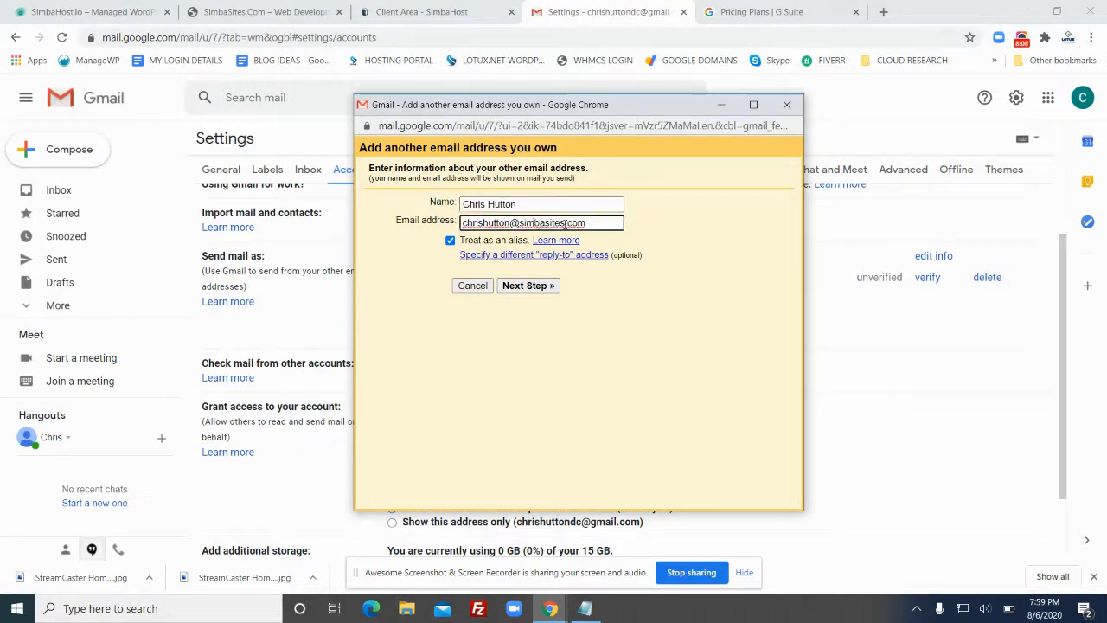
{"action": "left_click_drag", "start_coordinate": [593, 225], "coordinate": [452, 227]}
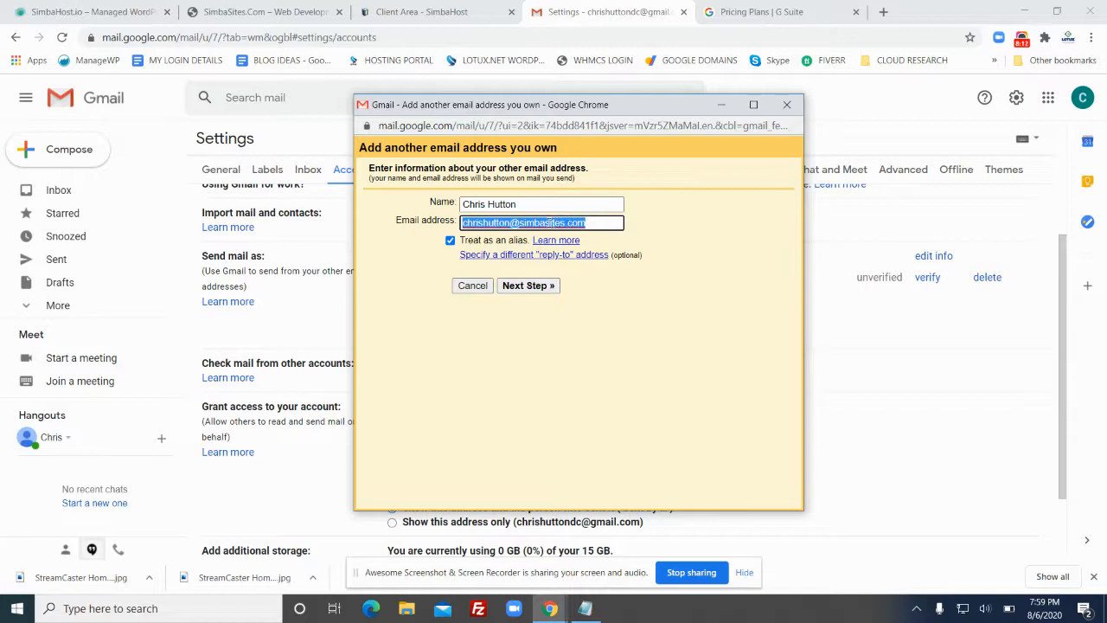
{"action": "left_click", "coordinate": [551, 223]}
{"action": "left_click_drag", "start_coordinate": [595, 226], "coordinate": [458, 226]}
{"action": "left_click", "coordinate": [534, 288]}
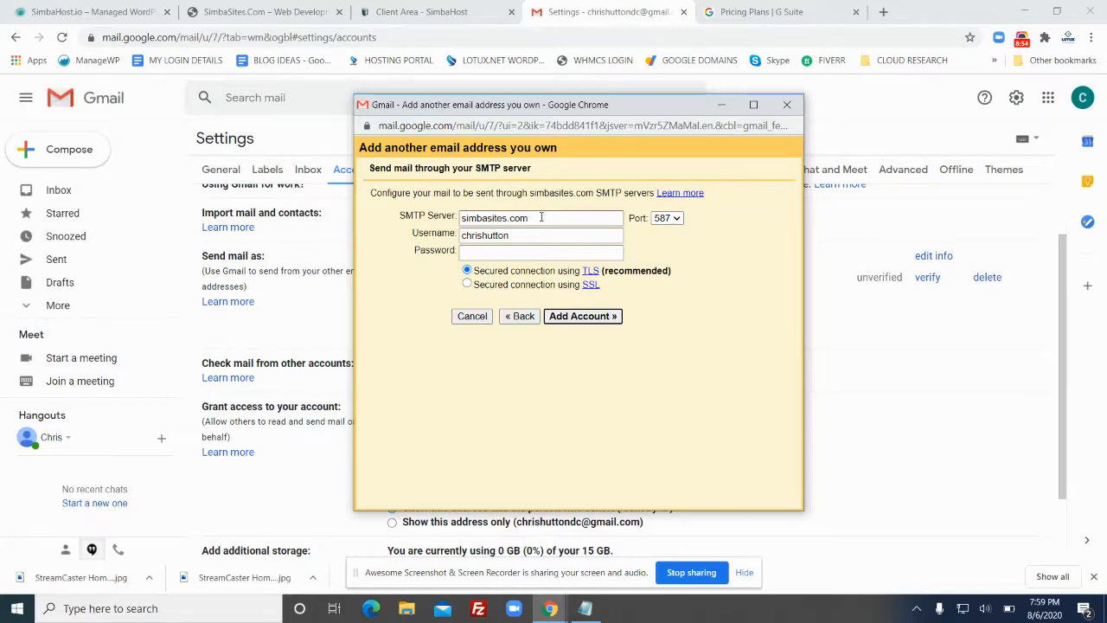
{"action": "left_click_drag", "start_coordinate": [559, 211], "coordinate": [449, 219]}
{"action": "left_click", "coordinate": [479, 214]}
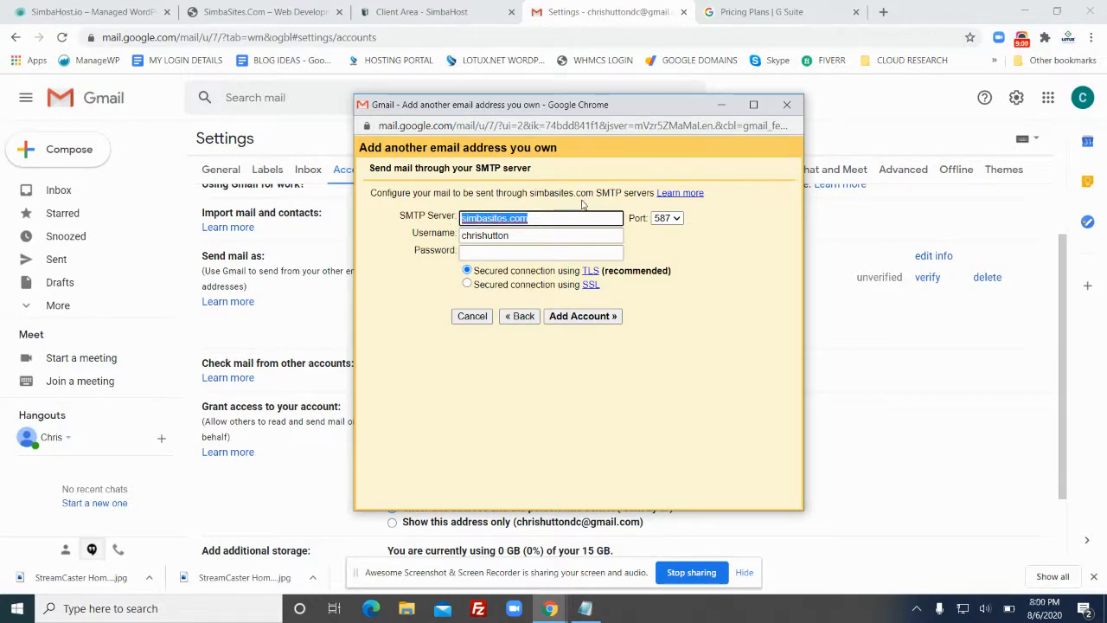
{"action": "left_click", "coordinate": [554, 234]}
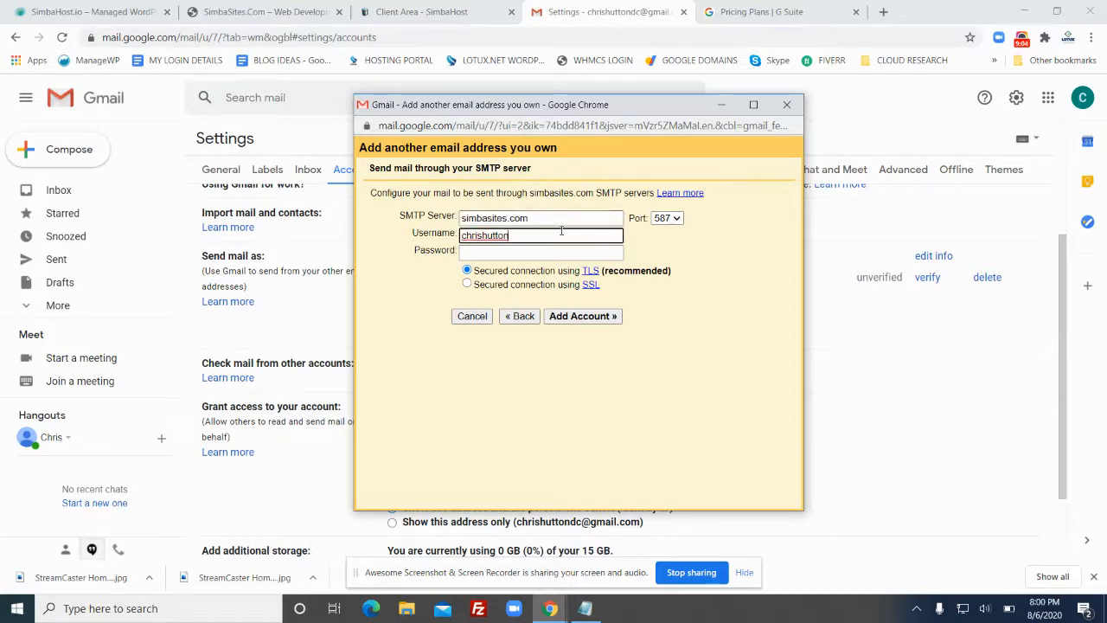
{"action": "left_click", "coordinate": [538, 217]}
{"action": "left_click", "coordinate": [534, 235]}
{"action": "type", "text": "@"}
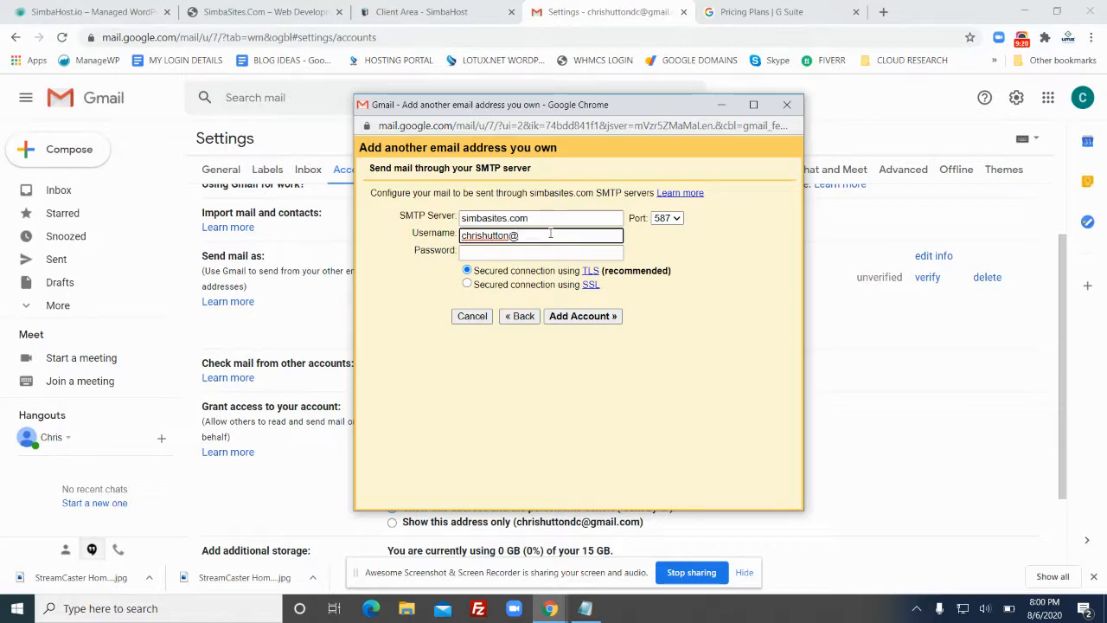
{"action": "type", "text": "simbasites.com"}
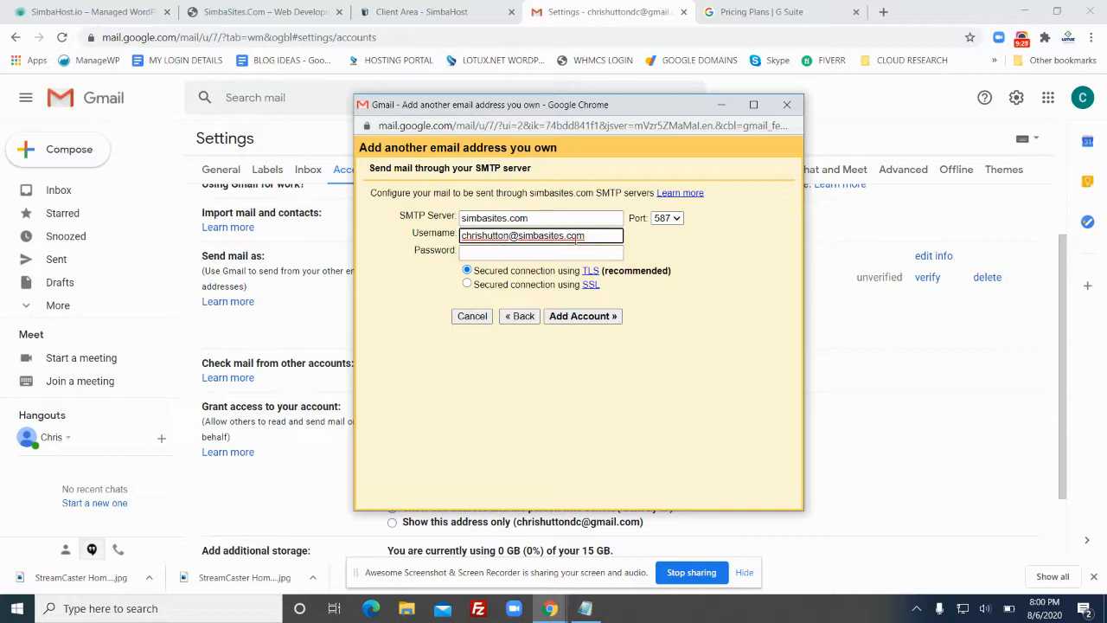
Move to the empty Password field and bring the Notepad credentials note forward
{"action": "left_click", "coordinate": [587, 233]}
{"action": "left_click", "coordinate": [551, 252]}
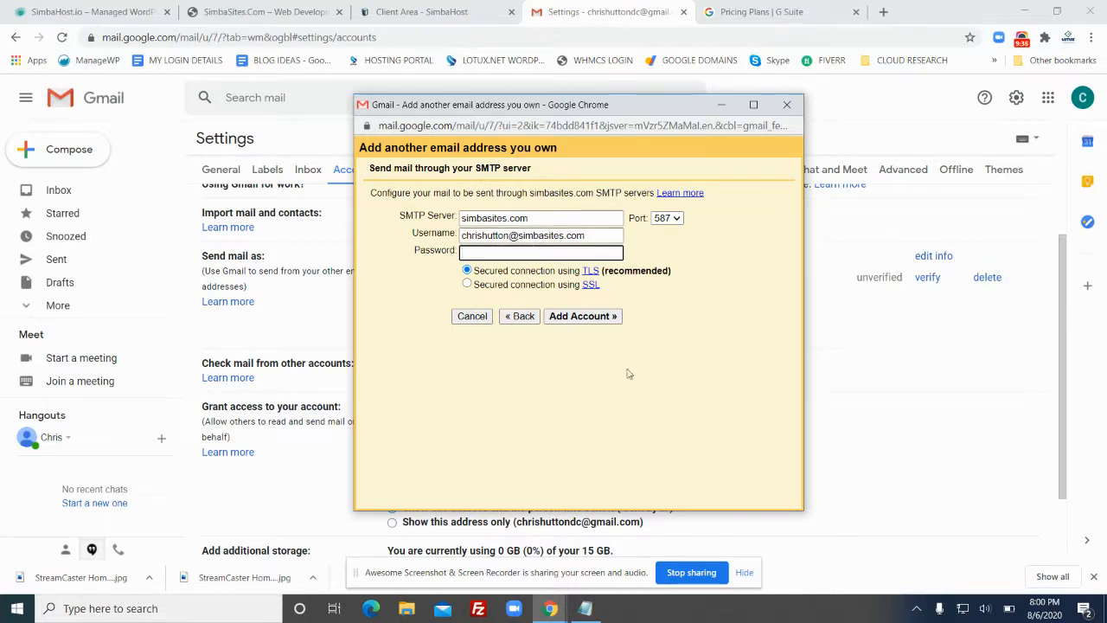
{"action": "left_click", "coordinate": [585, 609]}
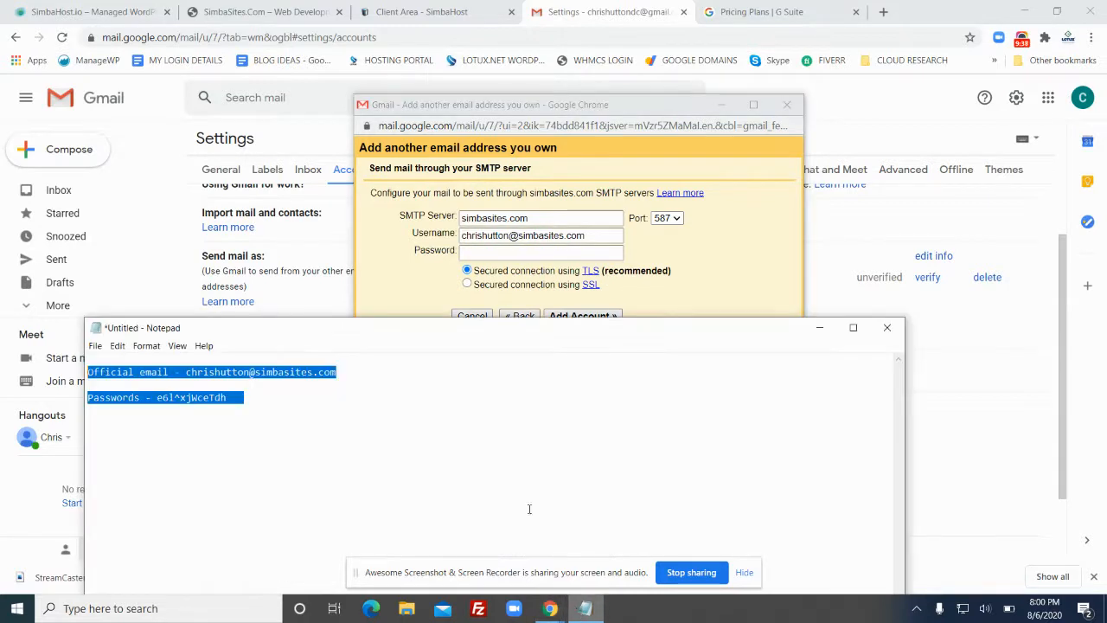
Copy the saved account password from the Notepad note
{"action": "left_click", "coordinate": [209, 398]}
{"action": "left_click_drag", "start_coordinate": [230, 399], "coordinate": [158, 399]}
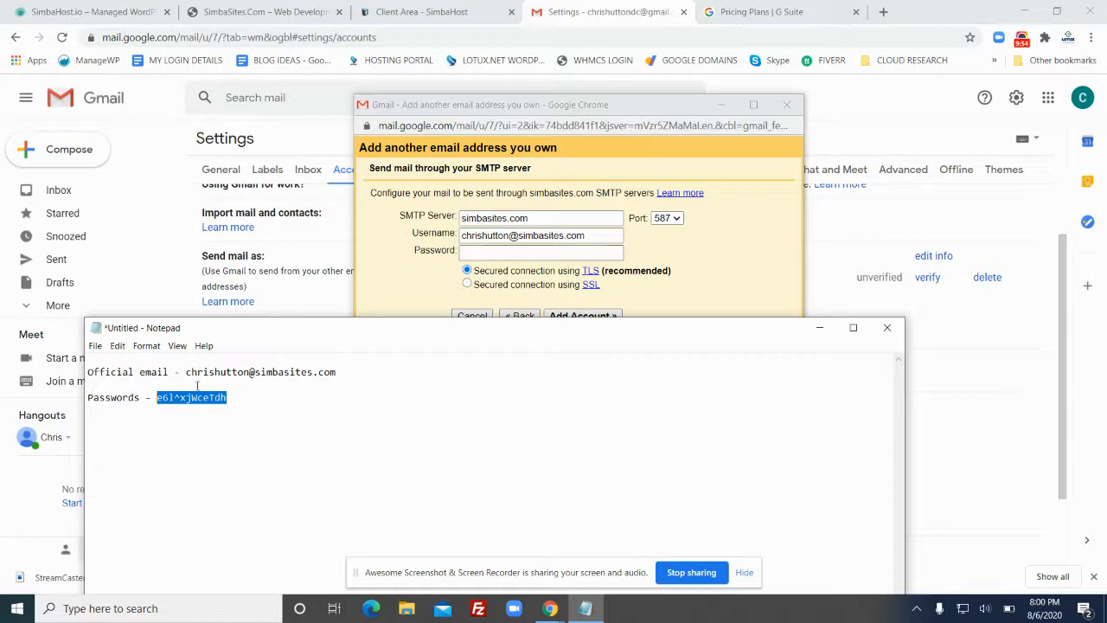
{"action": "right_click", "coordinate": [179, 399]}
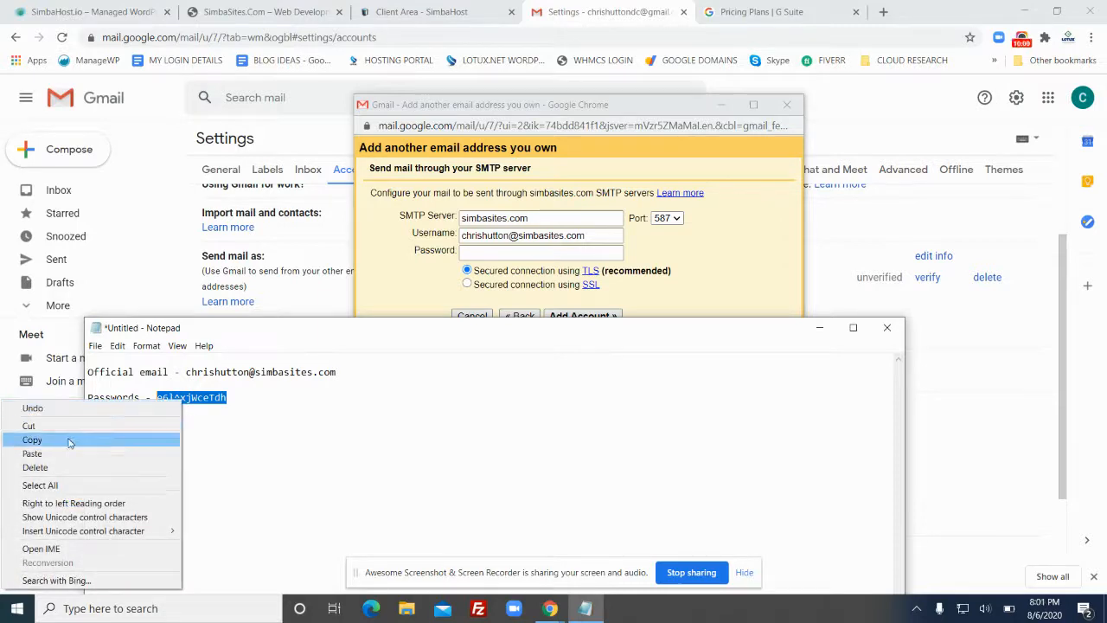
{"action": "left_click", "coordinate": [69, 442]}
Paste the password as plain text into Gmail's SMTP Password field
{"action": "left_click", "coordinate": [484, 253]}
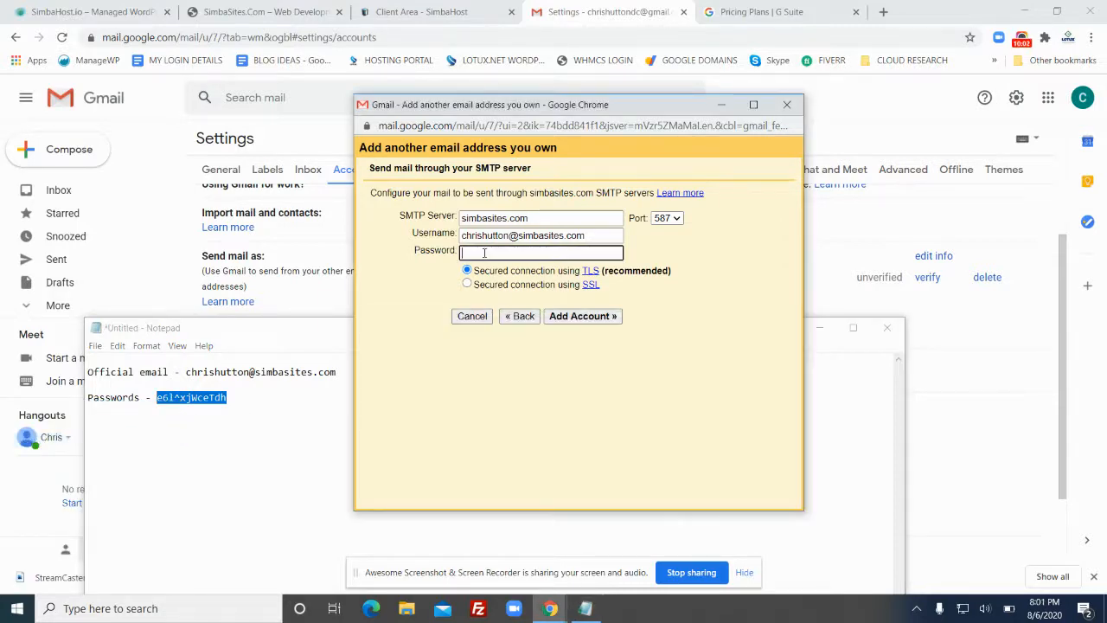
{"action": "right_click", "coordinate": [484, 253]}
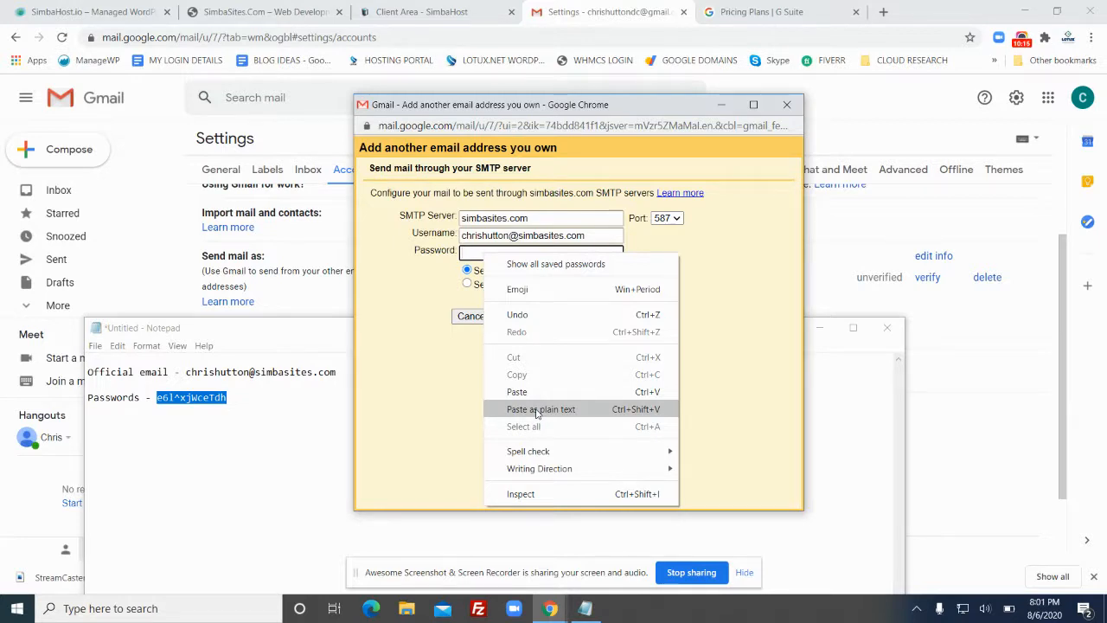
{"action": "left_click", "coordinate": [537, 410]}
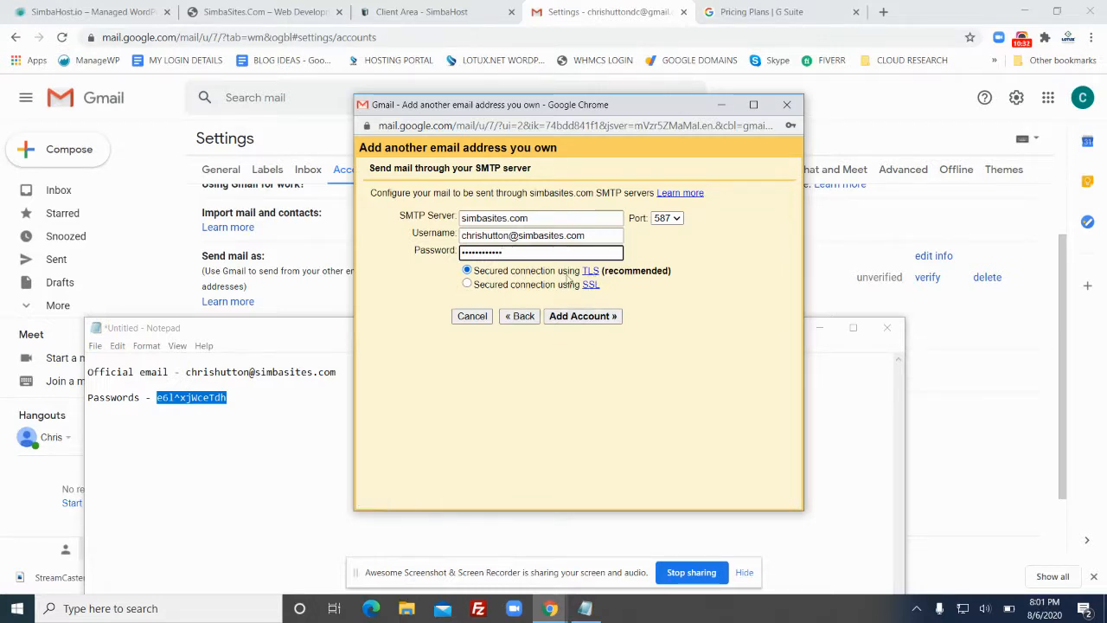
{"action": "left_click_drag", "start_coordinate": [645, 273], "coordinate": [639, 275]}
Recheck the SMTP server, full username address and password entries
{"action": "left_click", "coordinate": [675, 271]}
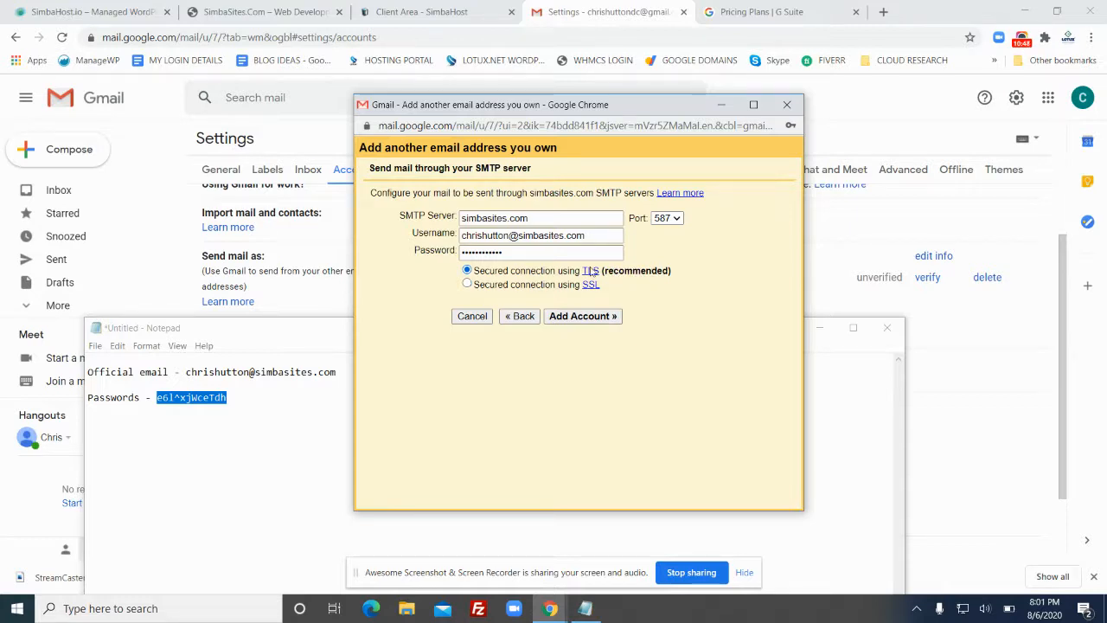
{"action": "left_click", "coordinate": [541, 218]}
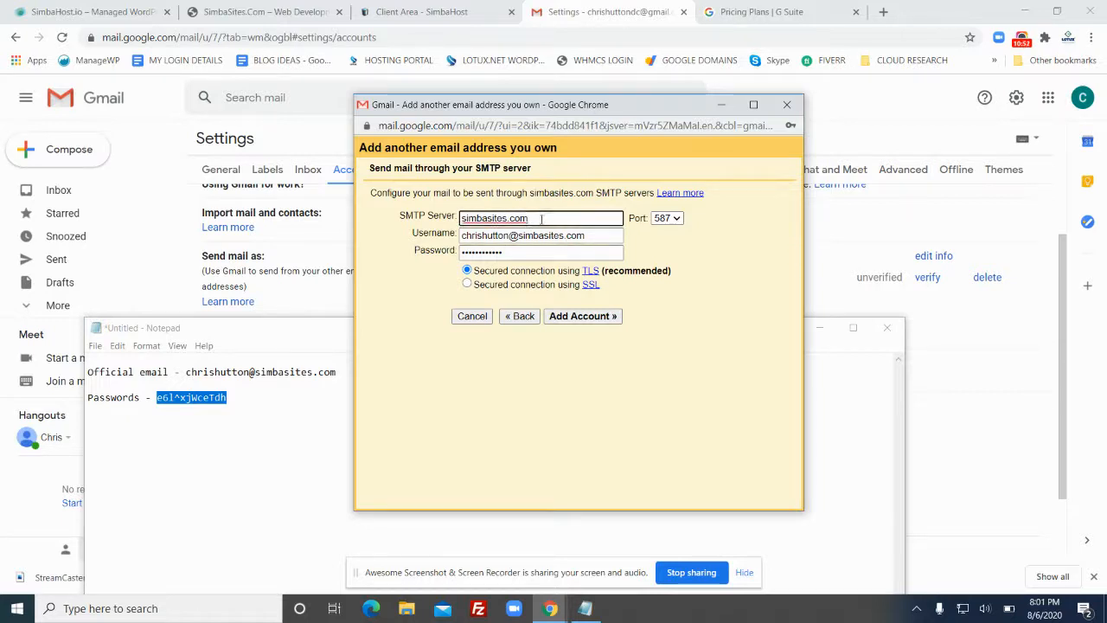
{"action": "left_click", "coordinate": [555, 236]}
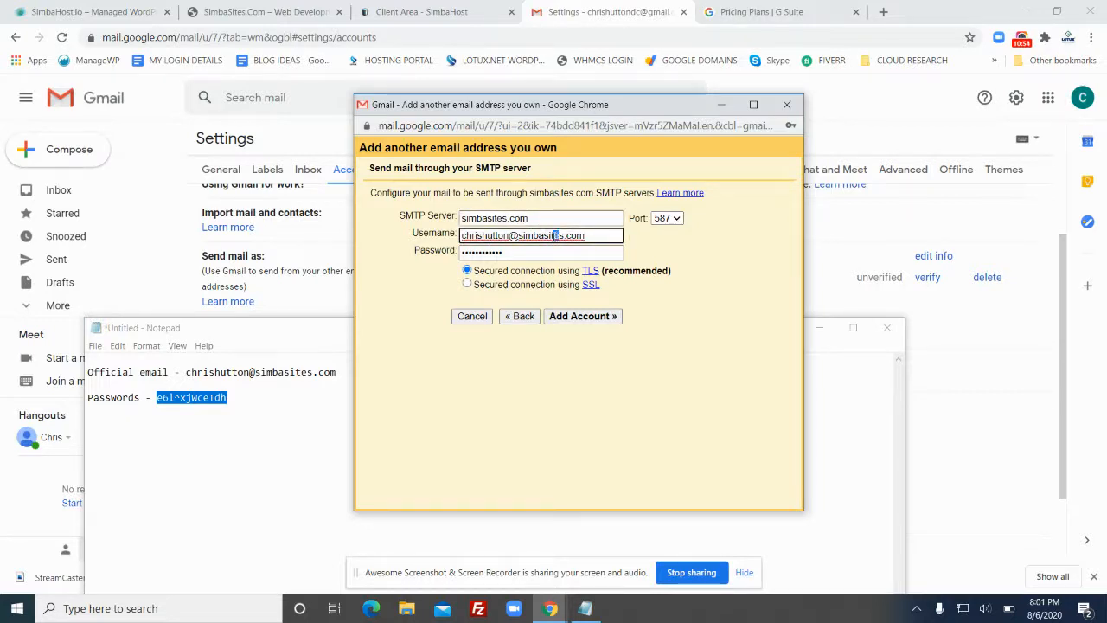
{"action": "left_click", "coordinate": [517, 252]}
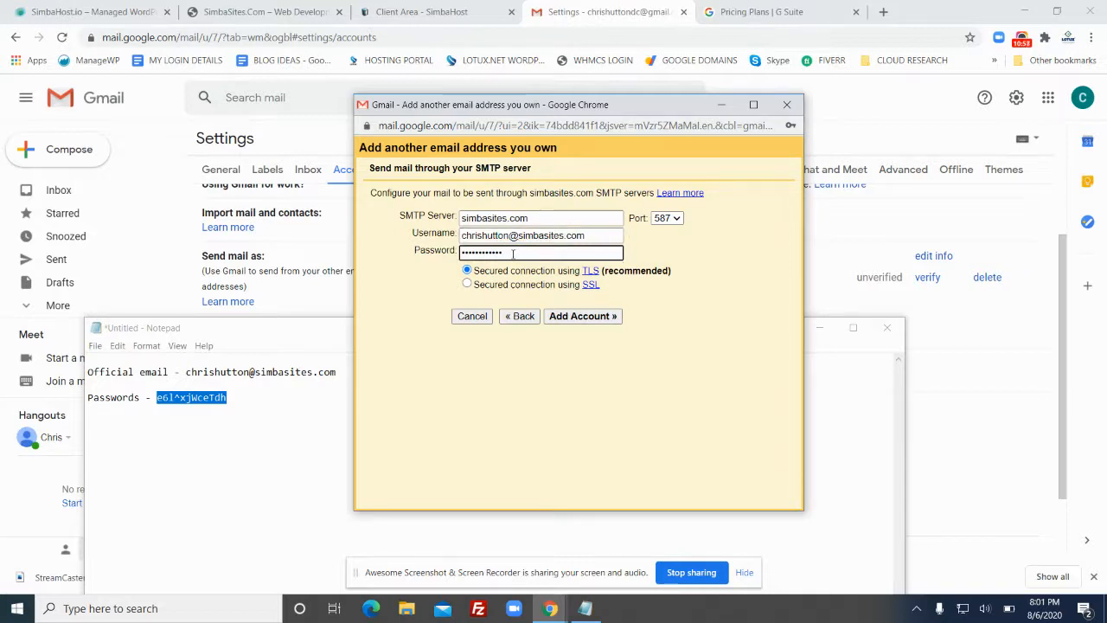
{"action": "left_click", "coordinate": [569, 219]}
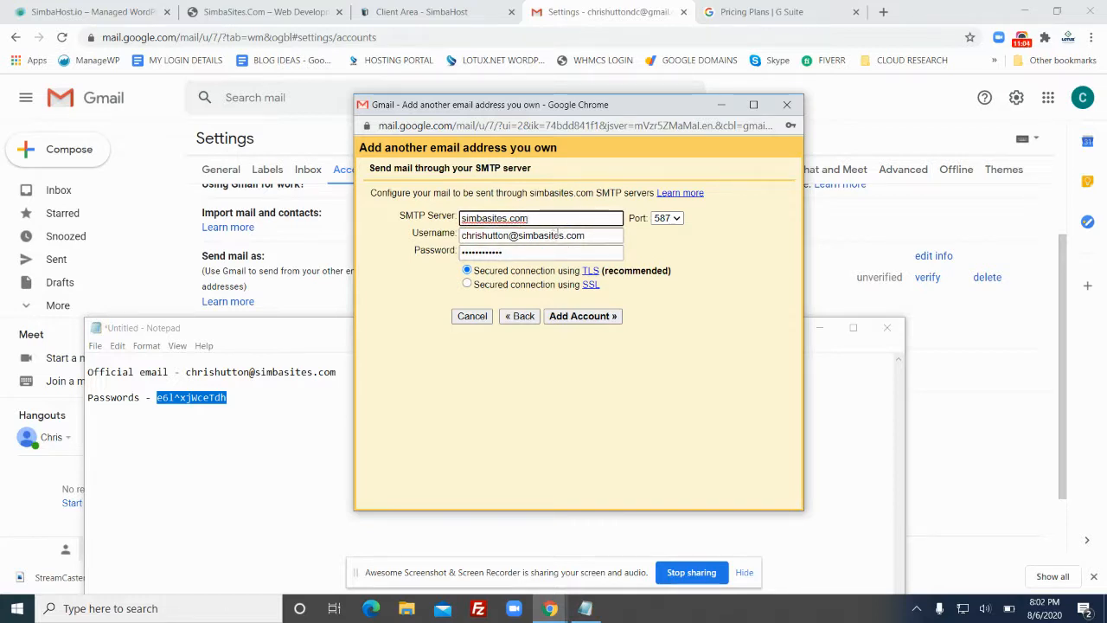
{"action": "left_click", "coordinate": [551, 235]}
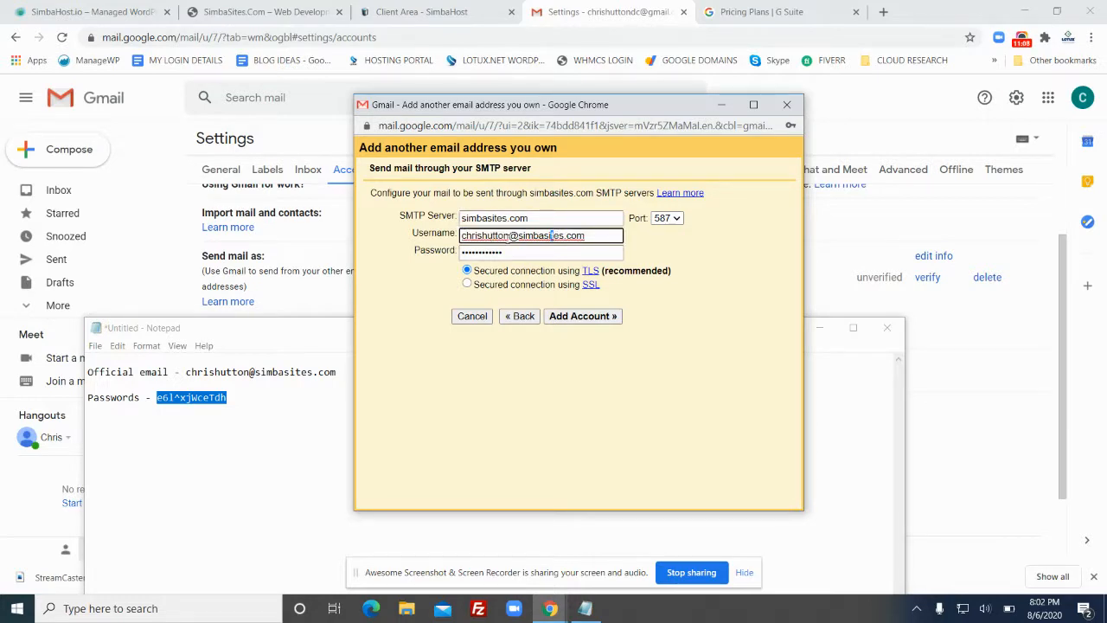
{"action": "left_click_drag", "start_coordinate": [586, 235], "coordinate": [444, 245]}
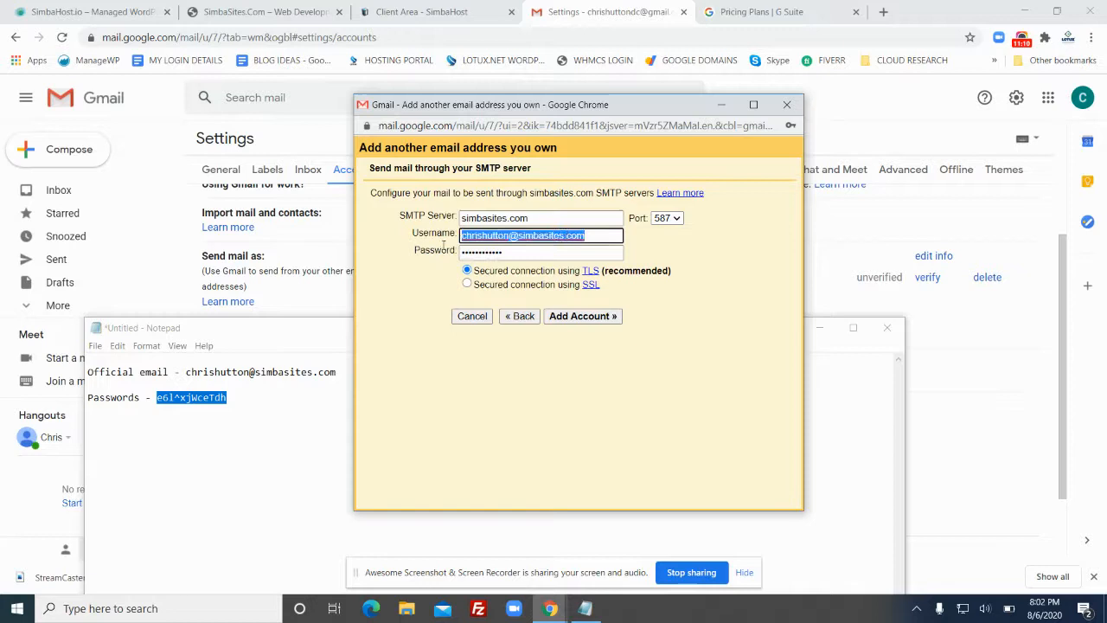
{"action": "left_click", "coordinate": [514, 252]}
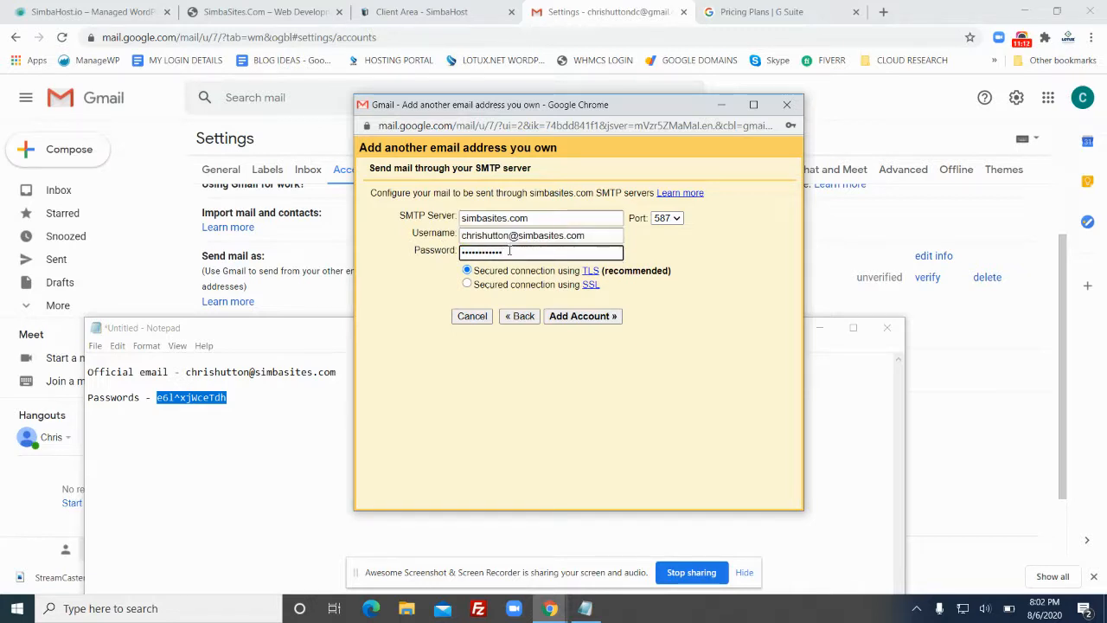
{"action": "left_click_drag", "start_coordinate": [519, 252], "coordinate": [454, 260]}
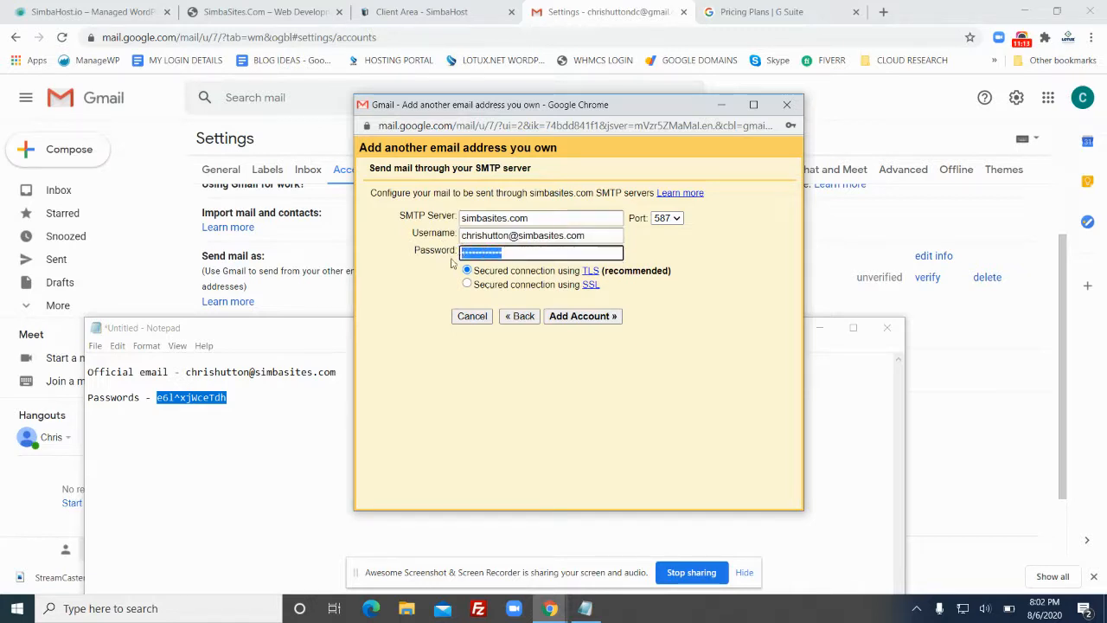
Change the port to 465 with SSL and submit the account with Add Account
{"action": "left_click", "coordinate": [677, 219]}
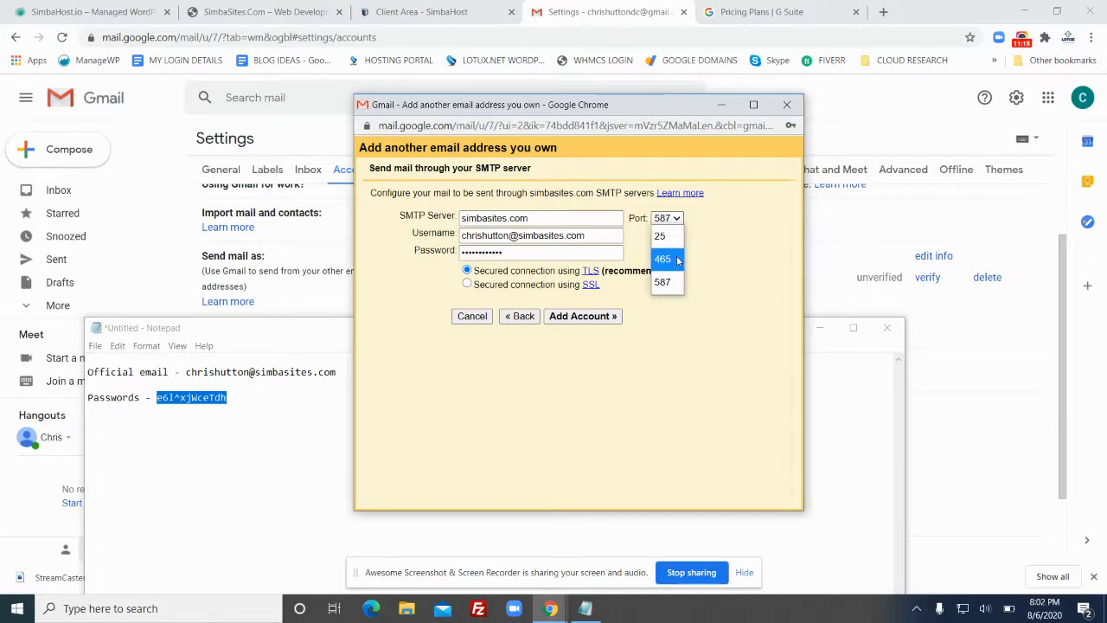
{"action": "left_click", "coordinate": [664, 259]}
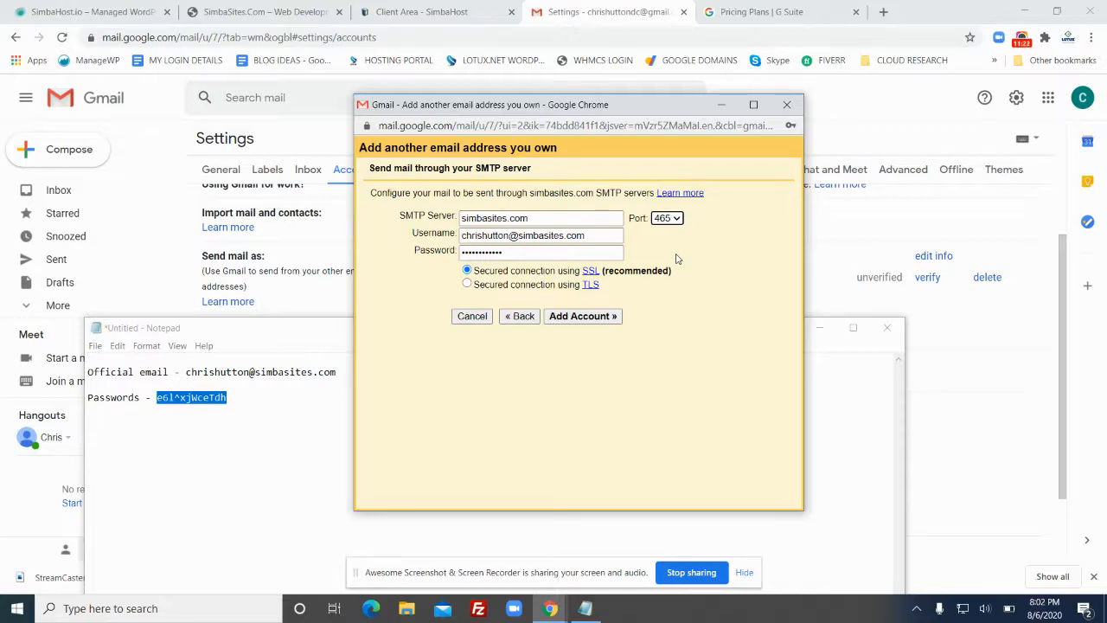
{"action": "left_click", "coordinate": [577, 319]}
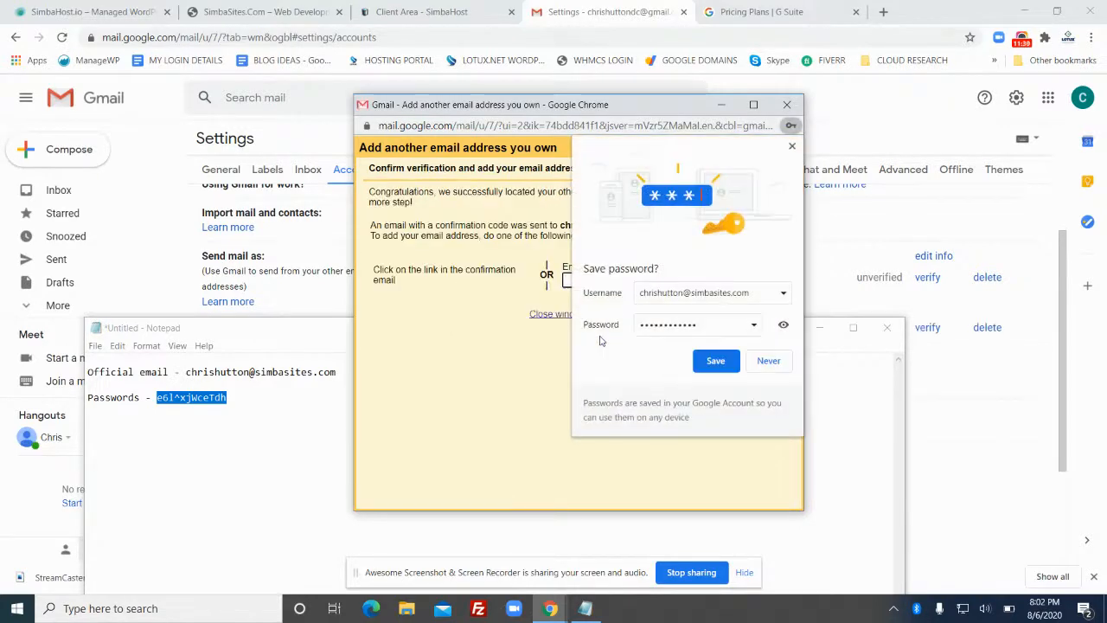
Dismiss Chrome's save-password offer and read which simbasites.com address received the confirmation code
{"action": "left_click", "coordinate": [792, 147]}
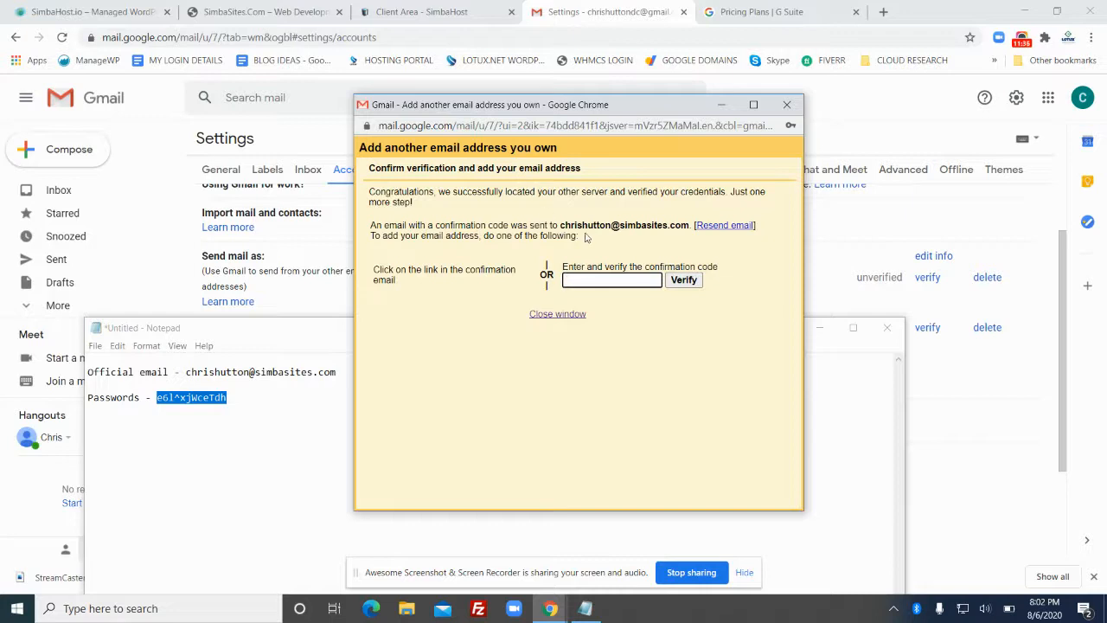
{"action": "left_click", "coordinate": [557, 236]}
{"action": "left_click_drag", "start_coordinate": [562, 224], "coordinate": [689, 225]}
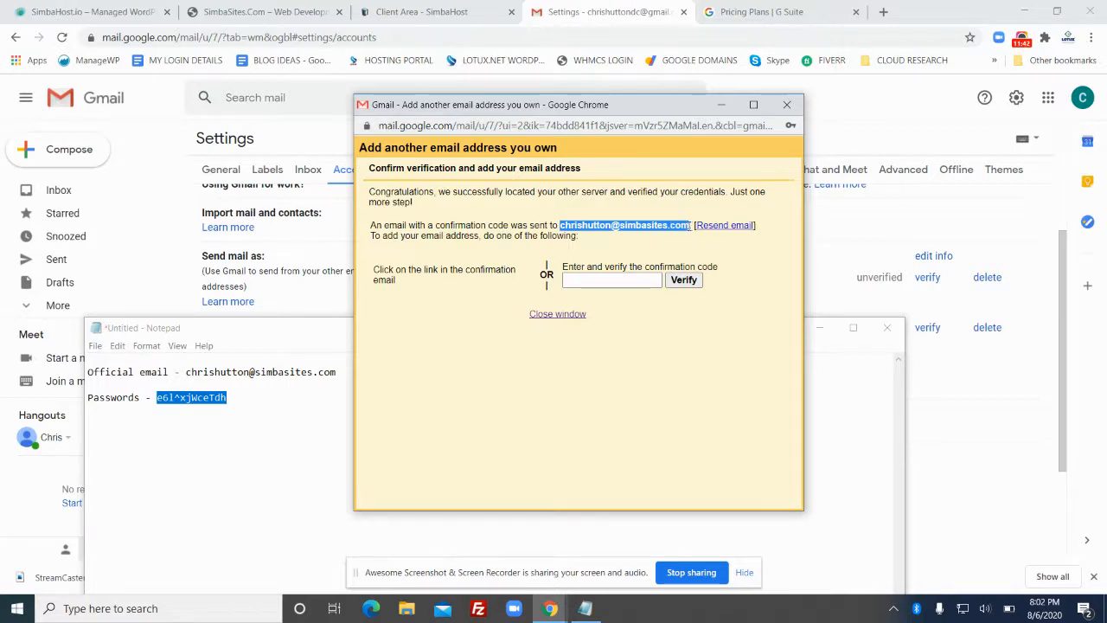
{"action": "left_click_drag", "start_coordinate": [390, 225], "coordinate": [527, 226]}
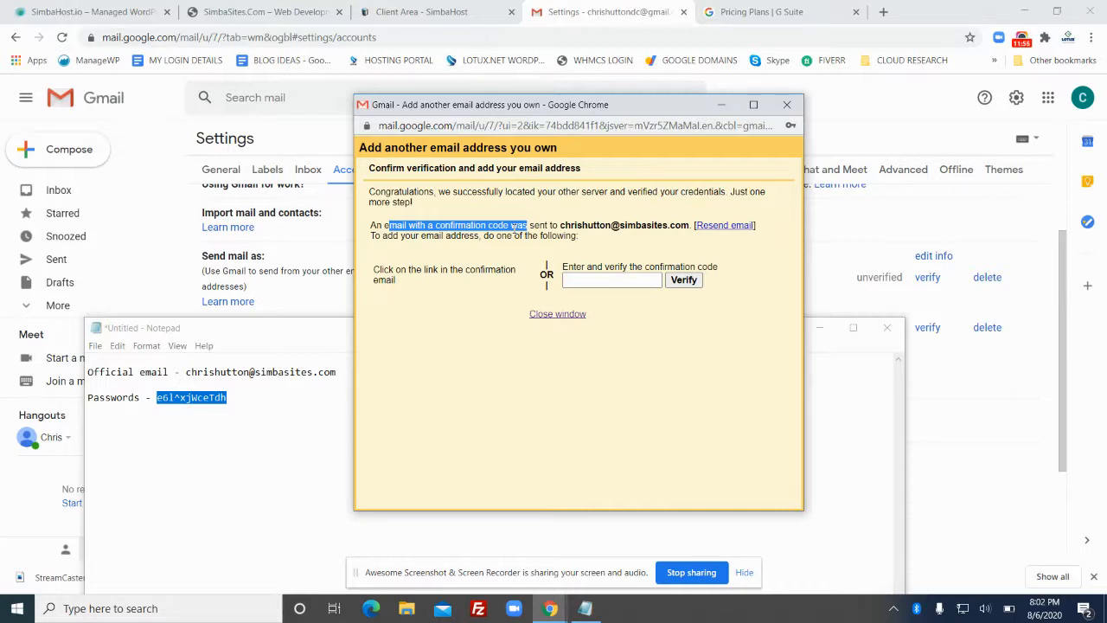
{"action": "left_click", "coordinate": [461, 253]}
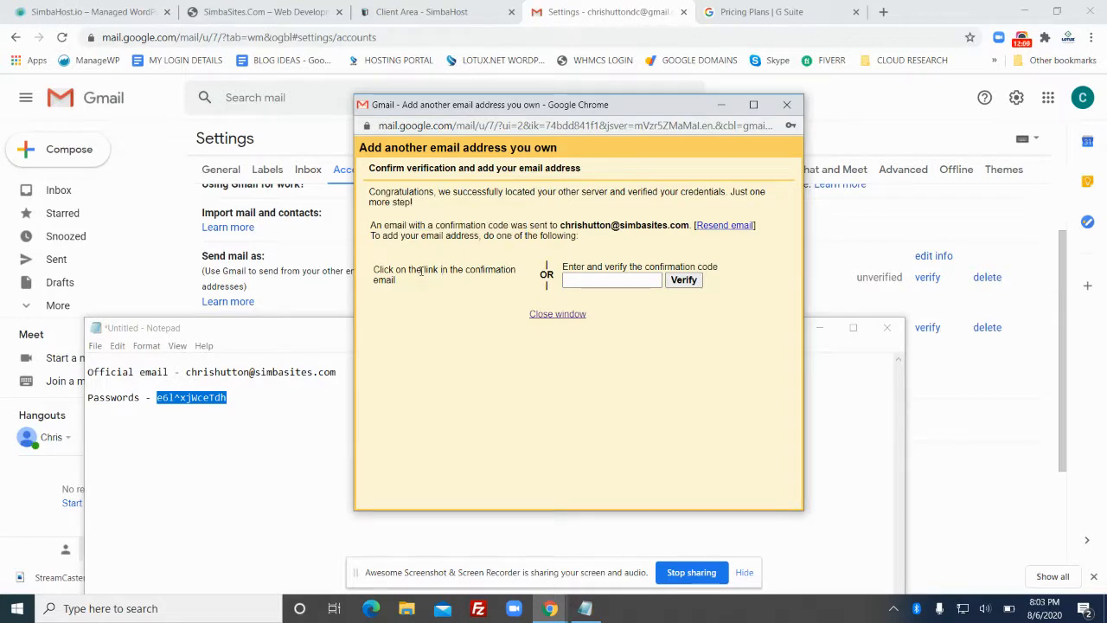
Minimize the confirm-verification window, leaving the code field empty for now
{"action": "left_click", "coordinate": [578, 282]}
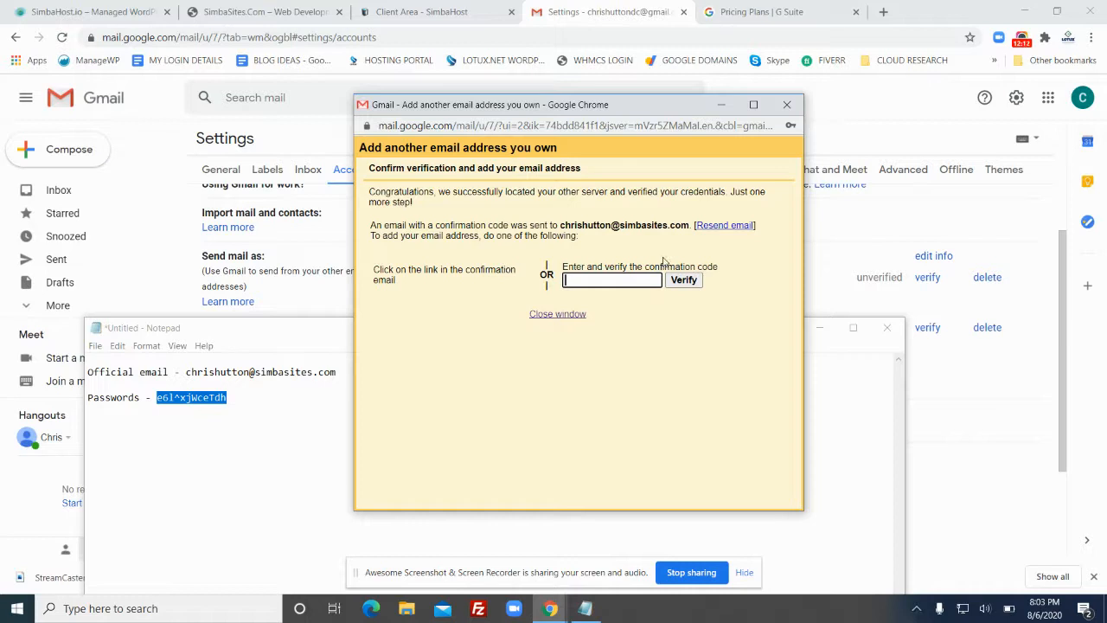
{"action": "left_click_drag", "start_coordinate": [565, 226], "coordinate": [693, 228]}
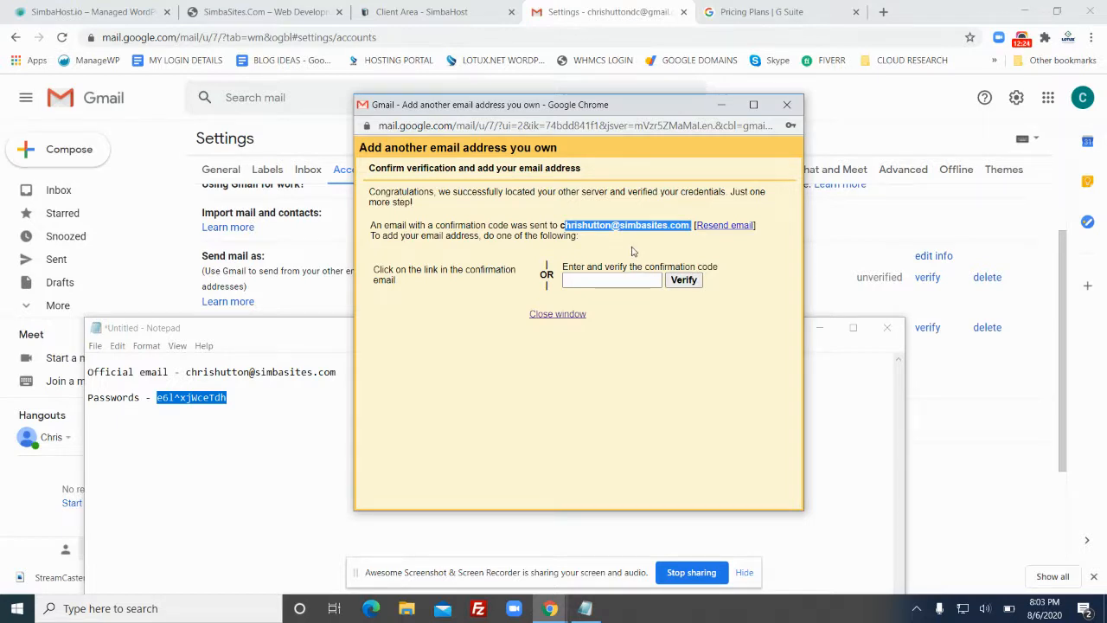
{"action": "left_click", "coordinate": [722, 105]}
Copy the confirmation code from the Gmail Confirmation email in the Inbox
{"action": "left_click", "coordinate": [87, 193]}
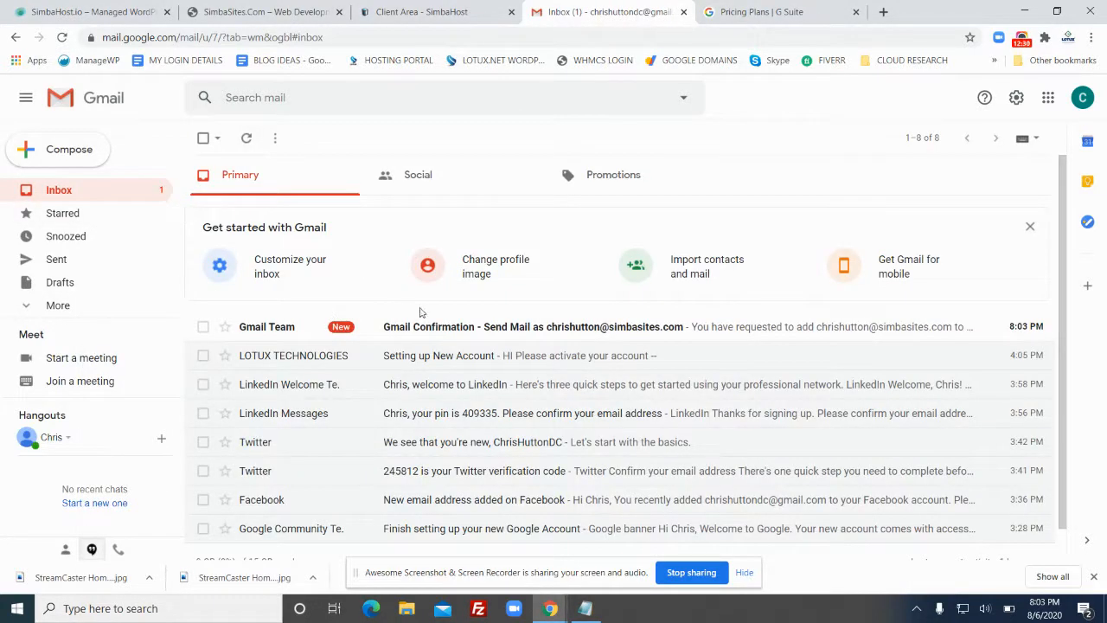
{"action": "left_click", "coordinate": [545, 327]}
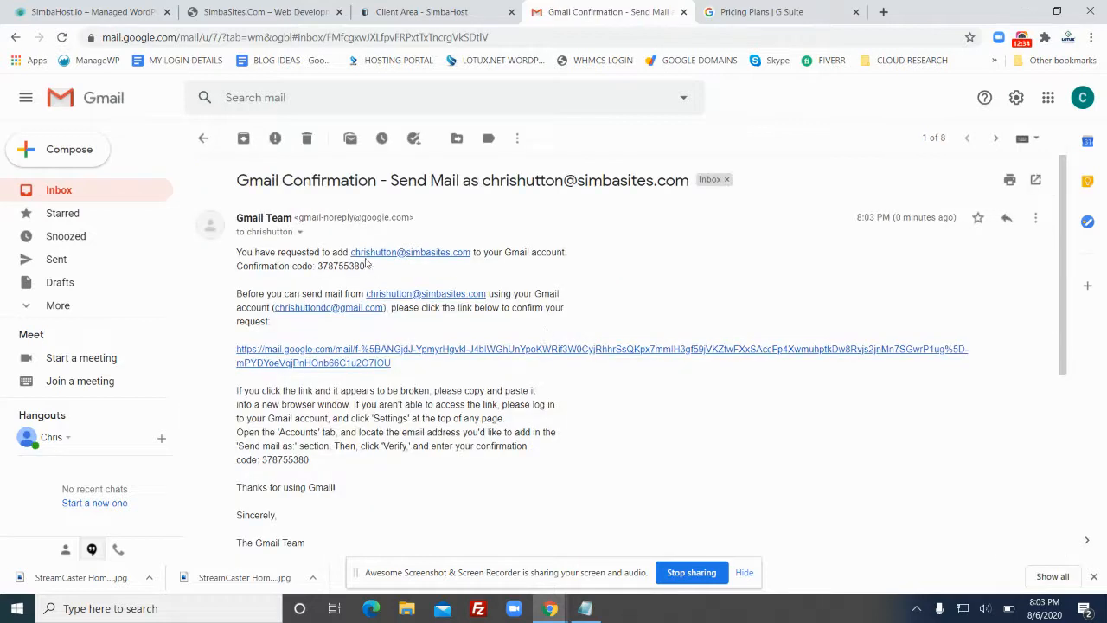
{"action": "left_click_drag", "start_coordinate": [370, 266], "coordinate": [319, 265]}
{"action": "right_click", "coordinate": [327, 266]}
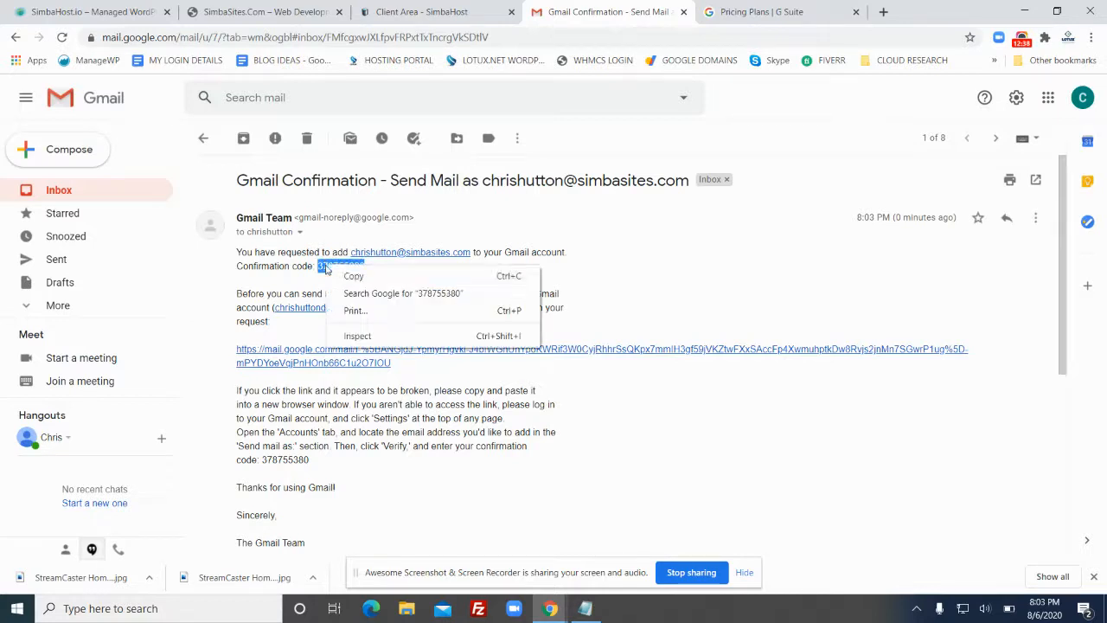
{"action": "left_click", "coordinate": [346, 275]}
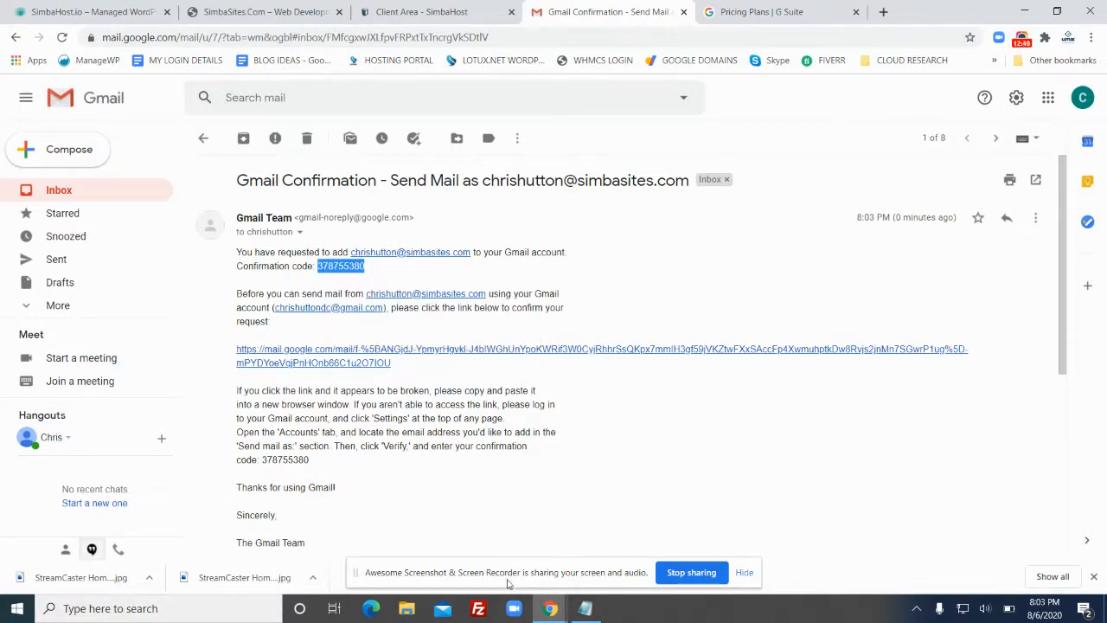
Restore the confirmation window and paste the code as plain text into its field
{"action": "left_click", "coordinate": [551, 609]}
{"action": "left_click", "coordinate": [668, 559]}
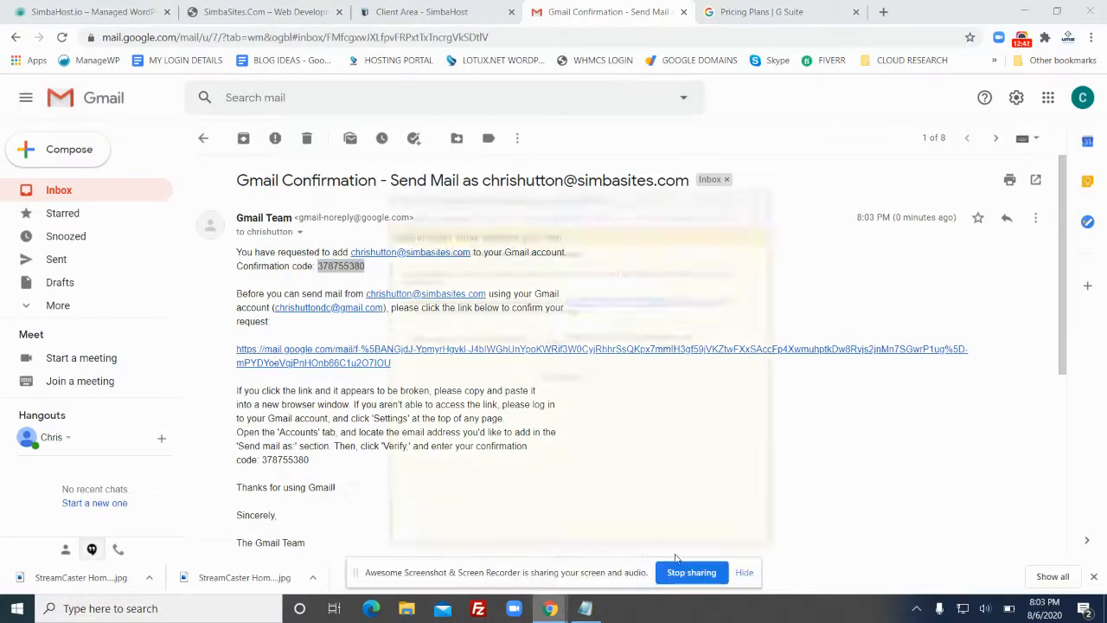
{"action": "left_click", "coordinate": [588, 278]}
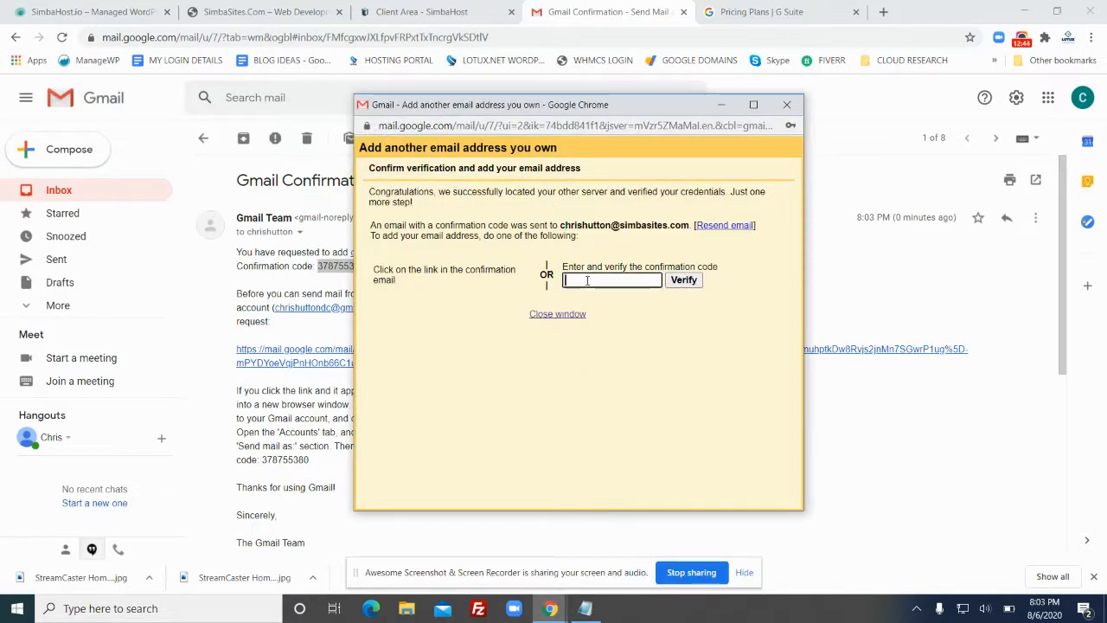
{"action": "right_click", "coordinate": [586, 278]}
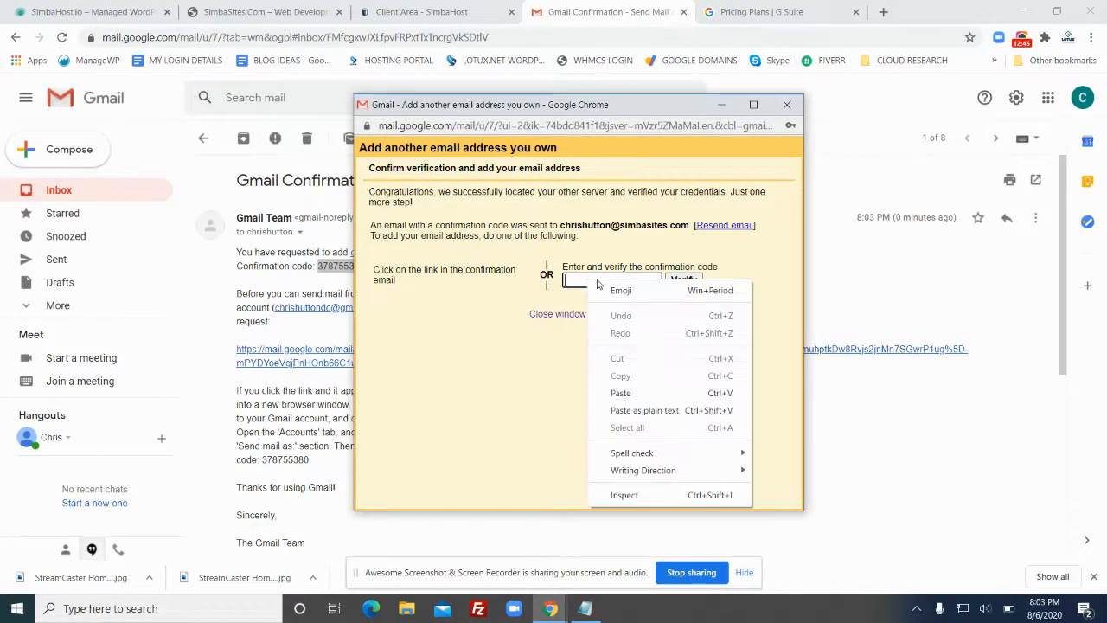
{"action": "left_click", "coordinate": [653, 411]}
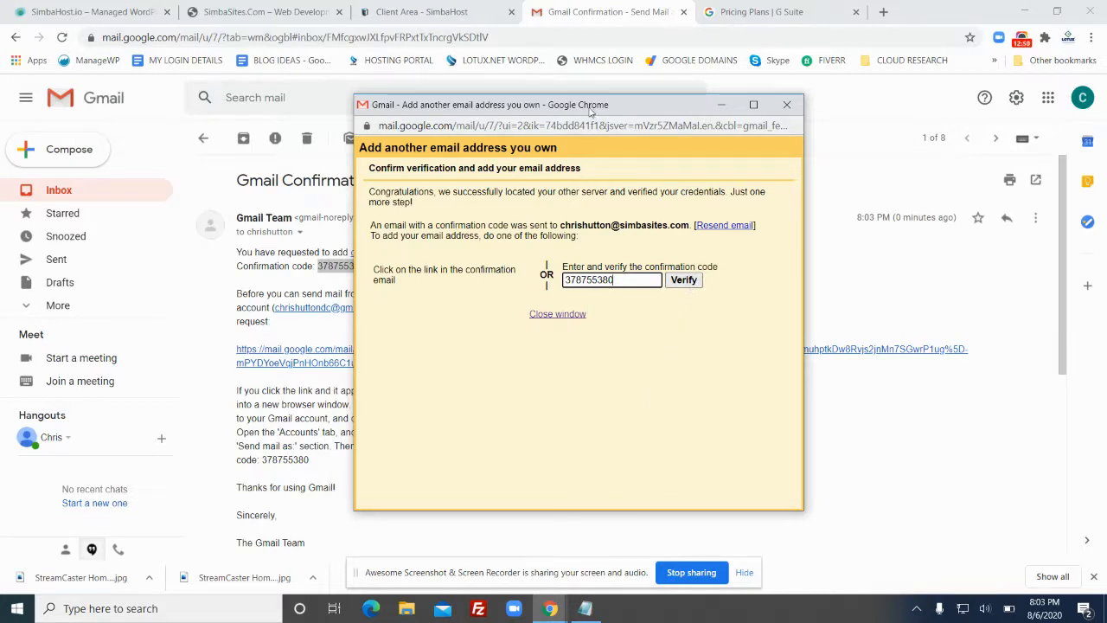
Submit the pasted confirmation code with Verify
{"action": "left_click", "coordinate": [721, 105]}
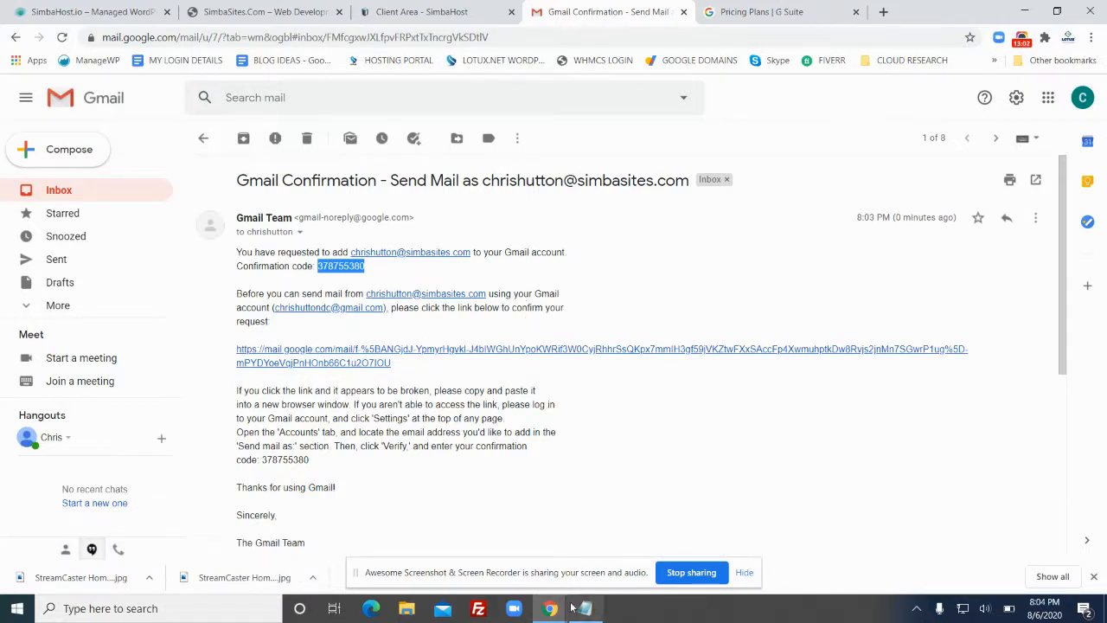
{"action": "mouse_move", "coordinate": [549, 611]}
{"action": "left_click", "coordinate": [683, 536]}
{"action": "left_click", "coordinate": [688, 280]}
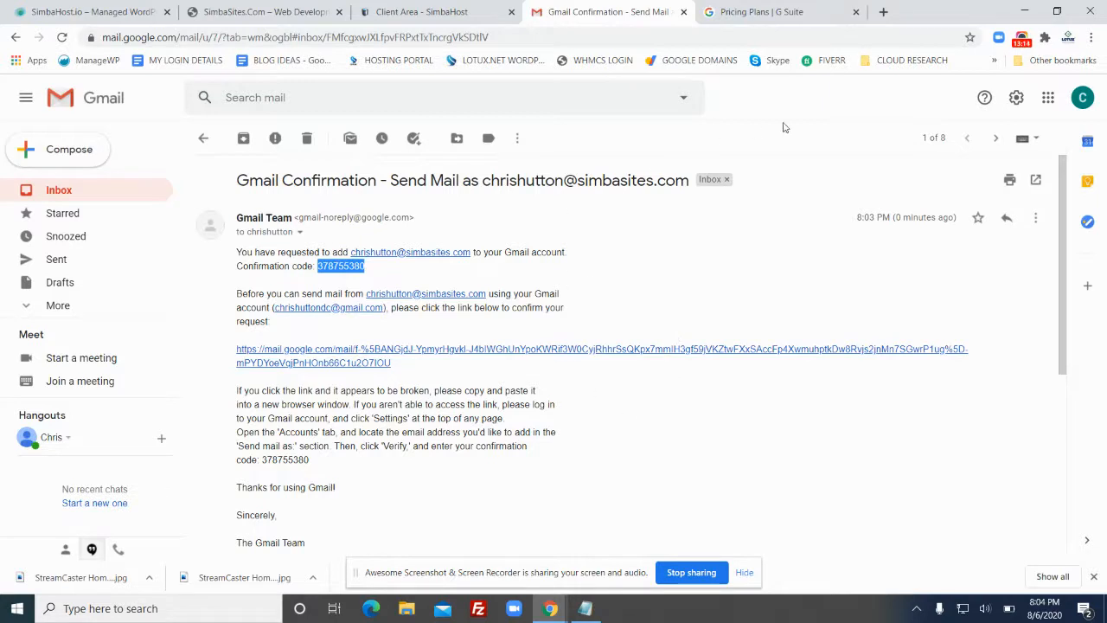
Open All settings > Accounts and Import and confirm the simbasites.com entry under Send mail as
{"action": "left_click", "coordinate": [1015, 102]}
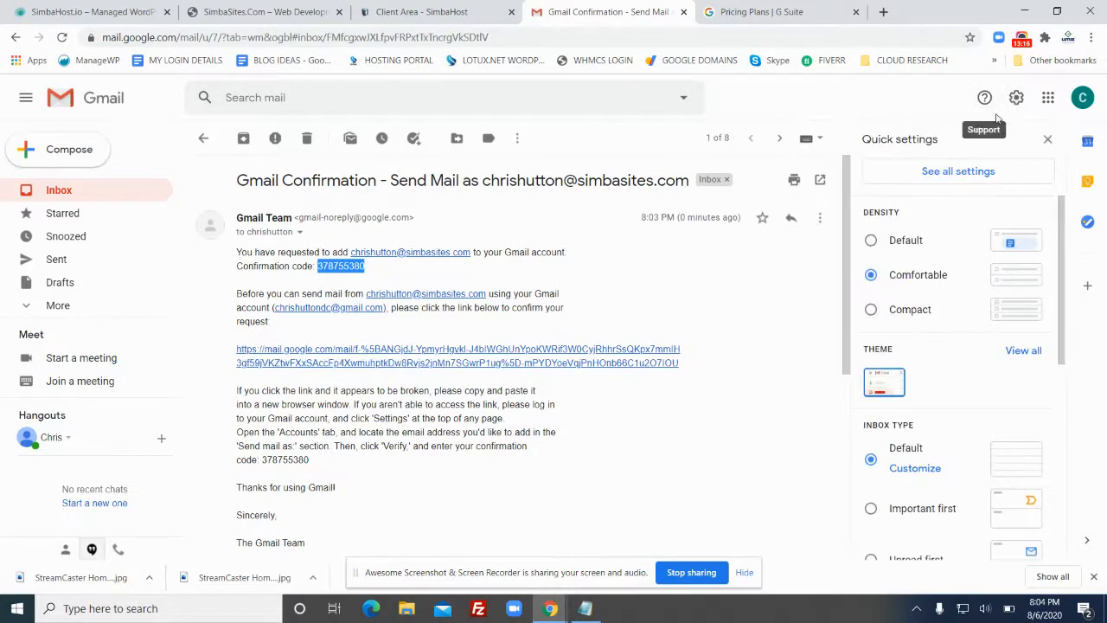
{"action": "left_click", "coordinate": [952, 171]}
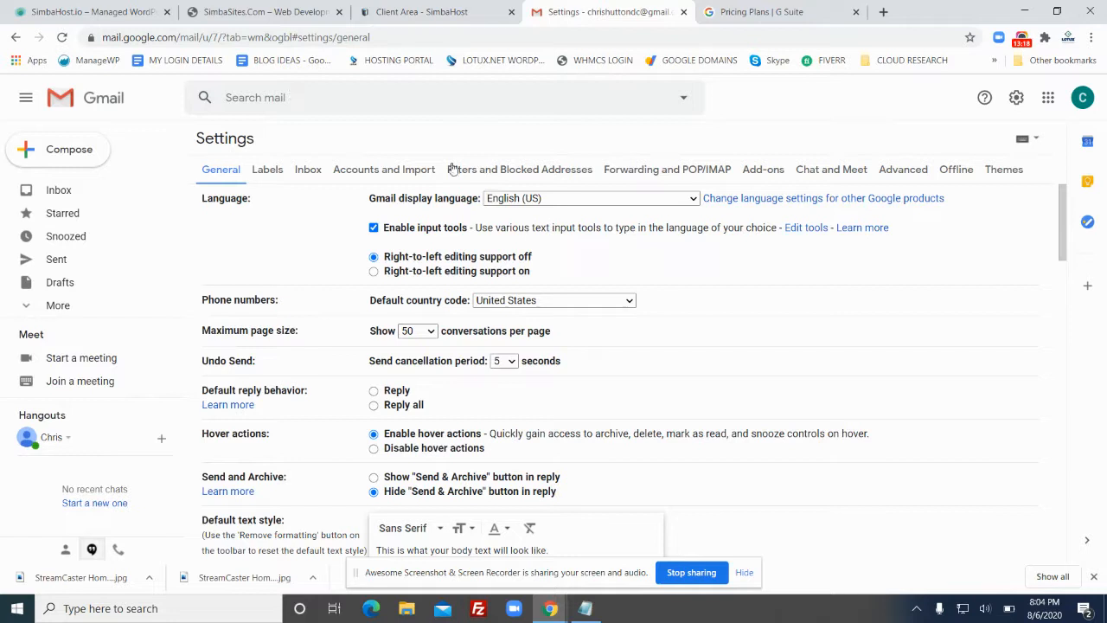
{"action": "scroll", "coordinate": [520, 242], "scroll_direction": "down", "scroll_amount": 5}
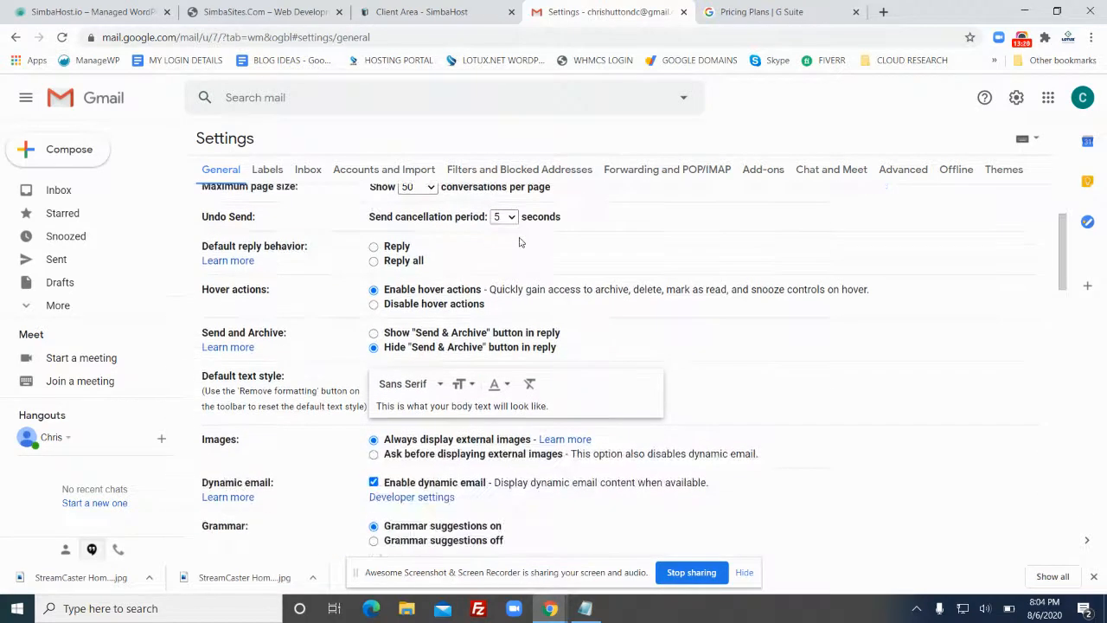
{"action": "scroll", "coordinate": [520, 241], "scroll_direction": "up", "scroll_amount": 5}
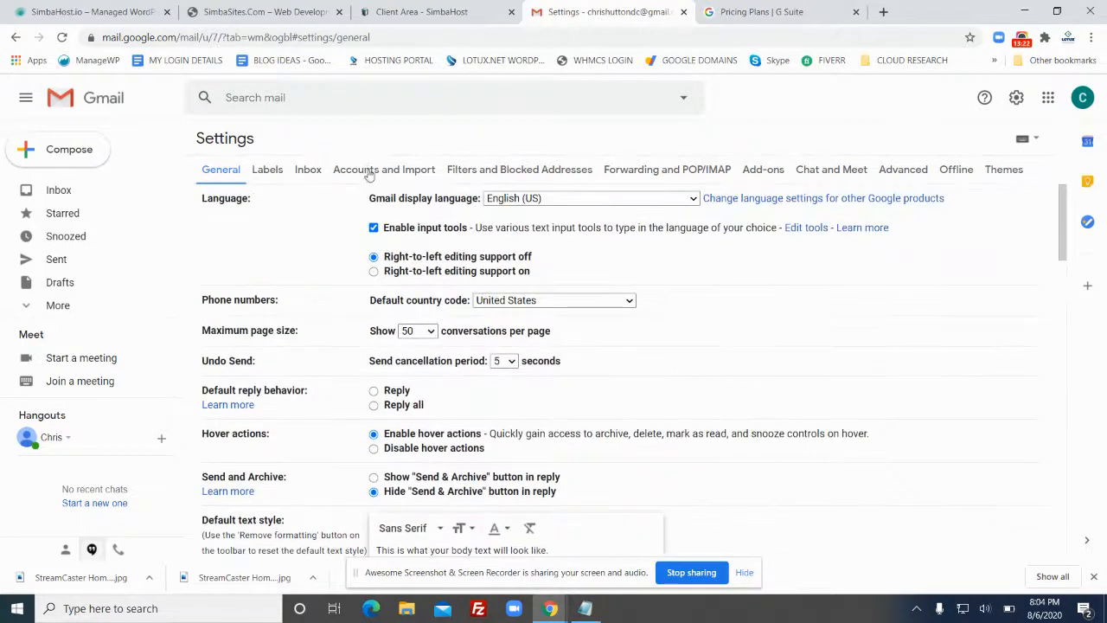
{"action": "left_click", "coordinate": [363, 169]}
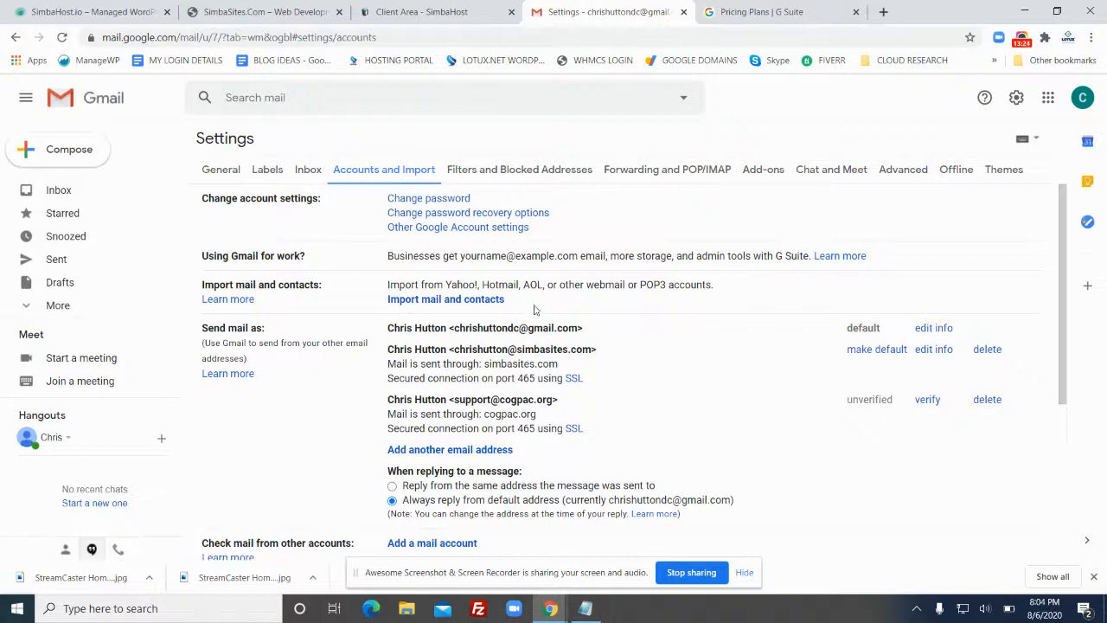
{"action": "scroll", "coordinate": [534, 310], "scroll_direction": "down", "scroll_amount": 3}
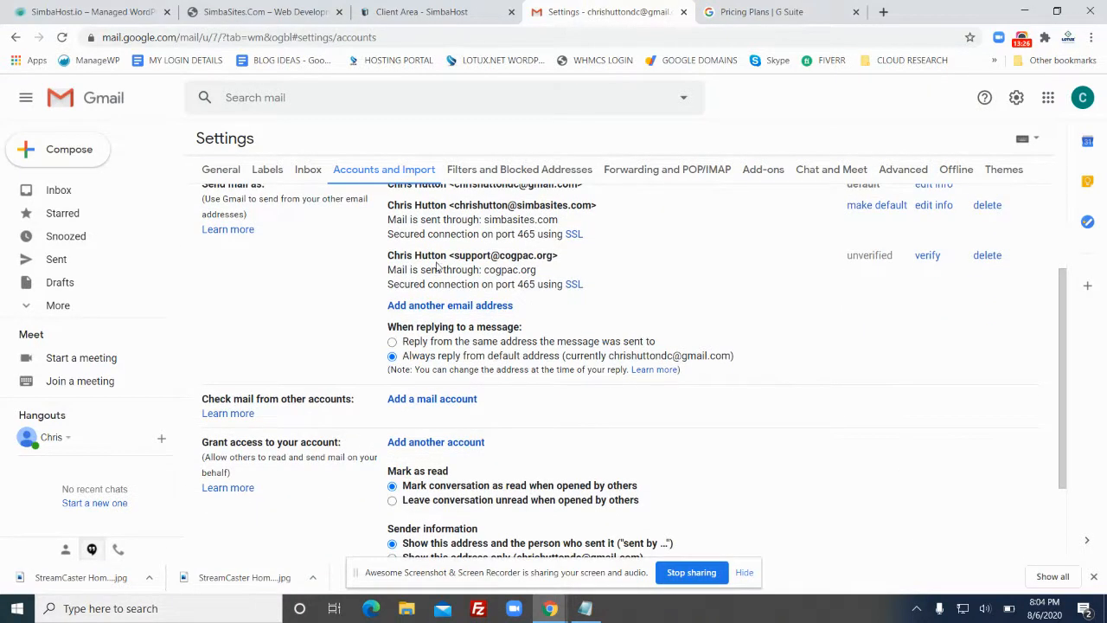
{"action": "scroll", "coordinate": [484, 260], "scroll_direction": "up", "scroll_amount": 1}
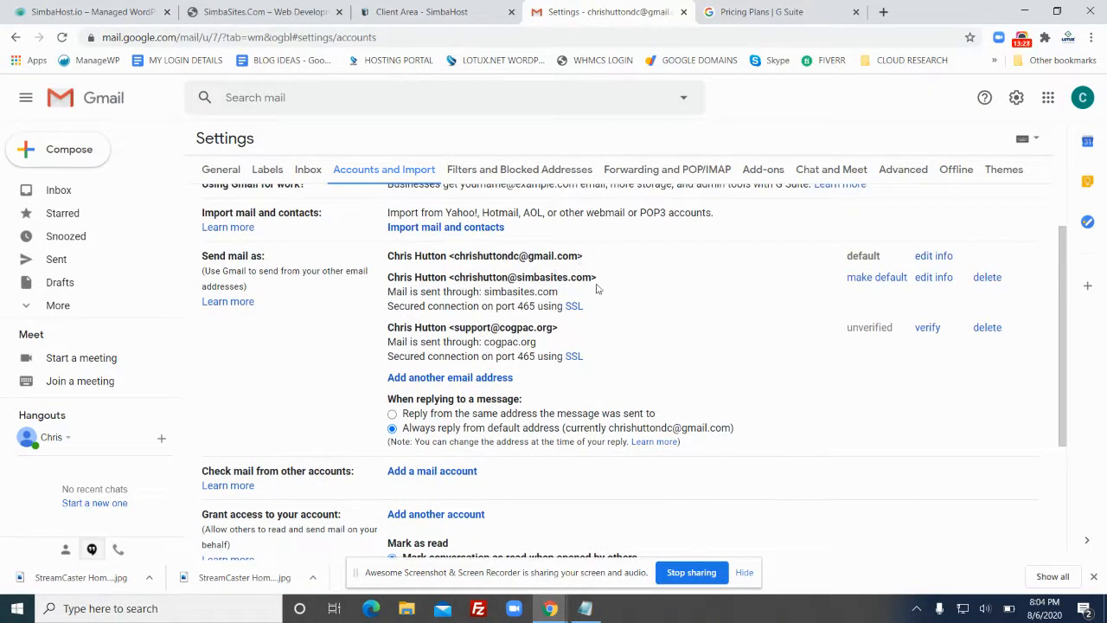
{"action": "left_click_drag", "start_coordinate": [601, 275], "coordinate": [531, 277]}
{"action": "left_click_drag", "start_coordinate": [430, 282], "coordinate": [389, 279]}
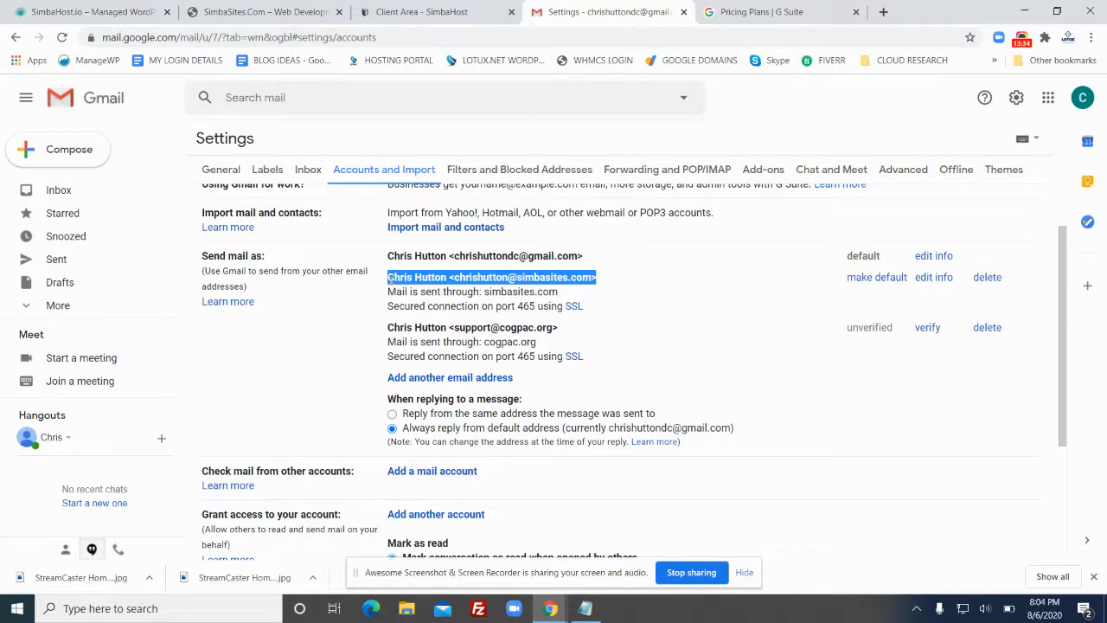
Reload Gmail, start a new message and choose the simbasites.com address as From
{"action": "left_click", "coordinate": [69, 151]}
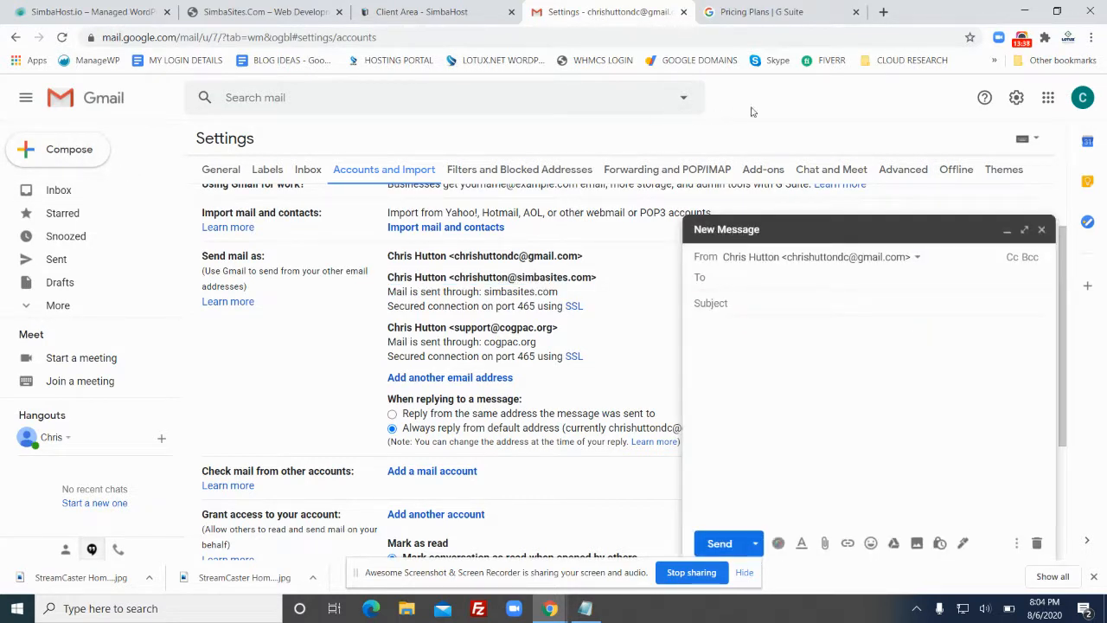
{"action": "left_click", "coordinate": [1038, 543]}
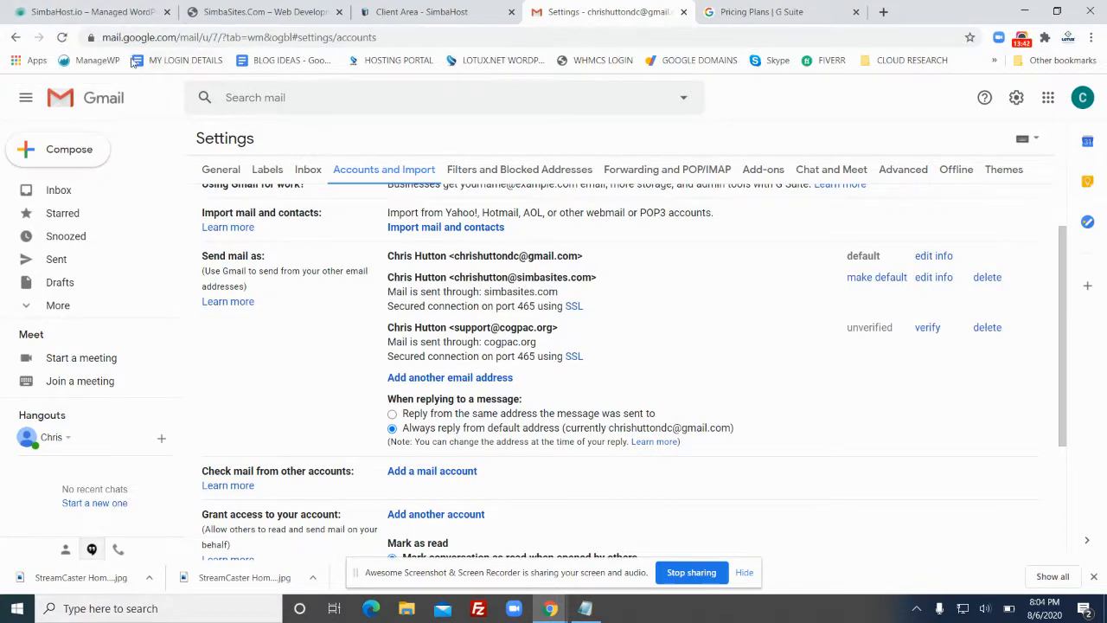
{"action": "left_click", "coordinate": [62, 37]}
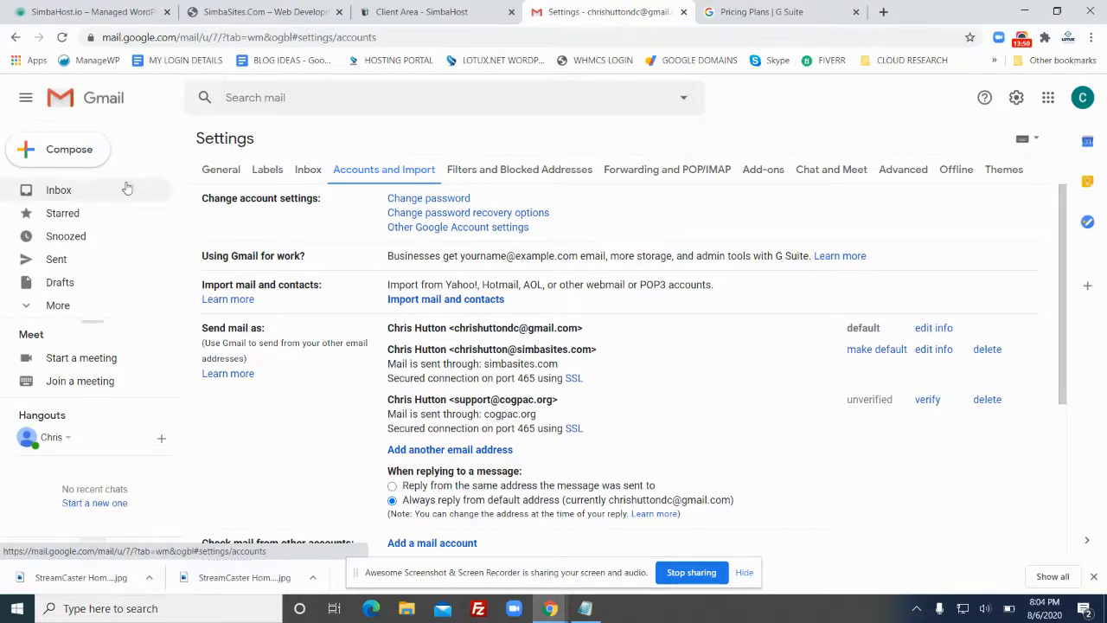
{"action": "left_click", "coordinate": [73, 151]}
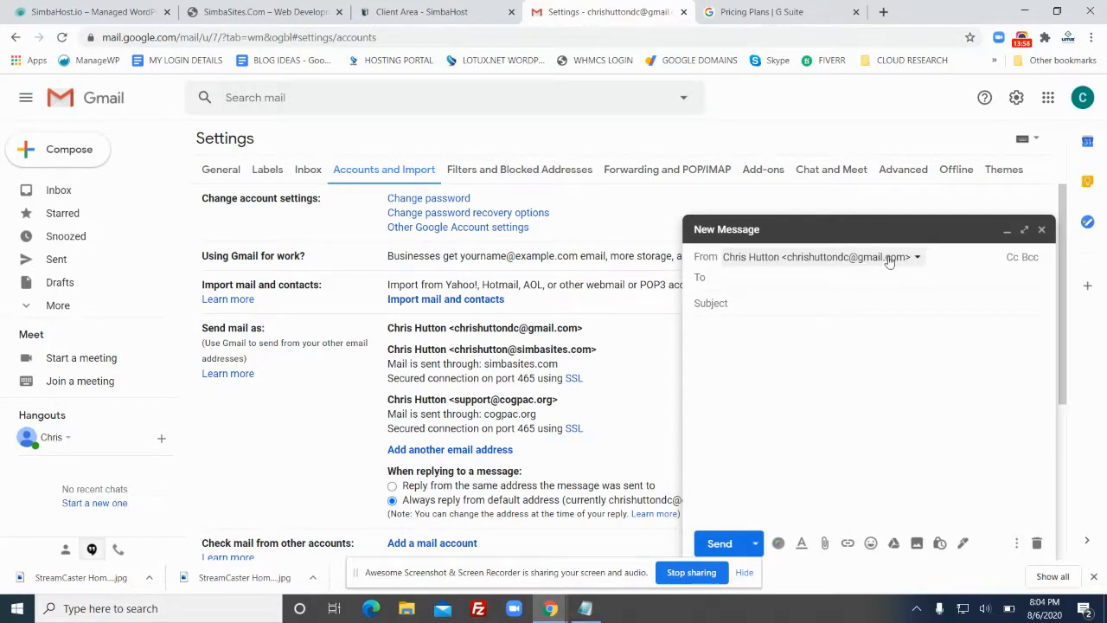
{"action": "left_click", "coordinate": [918, 259]}
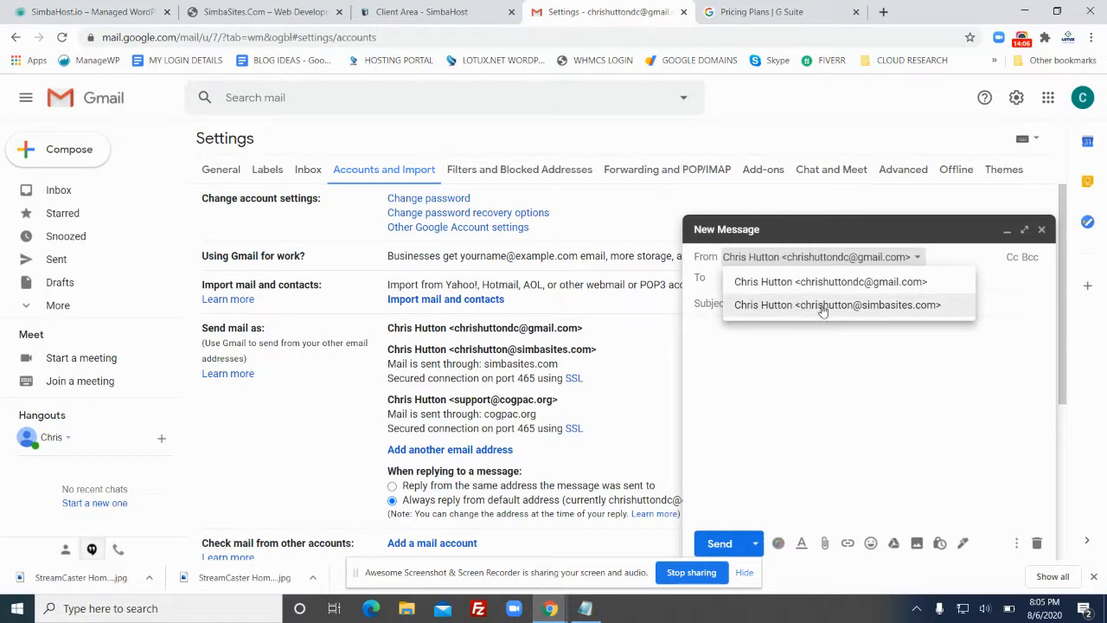
{"action": "left_click", "coordinate": [874, 316]}
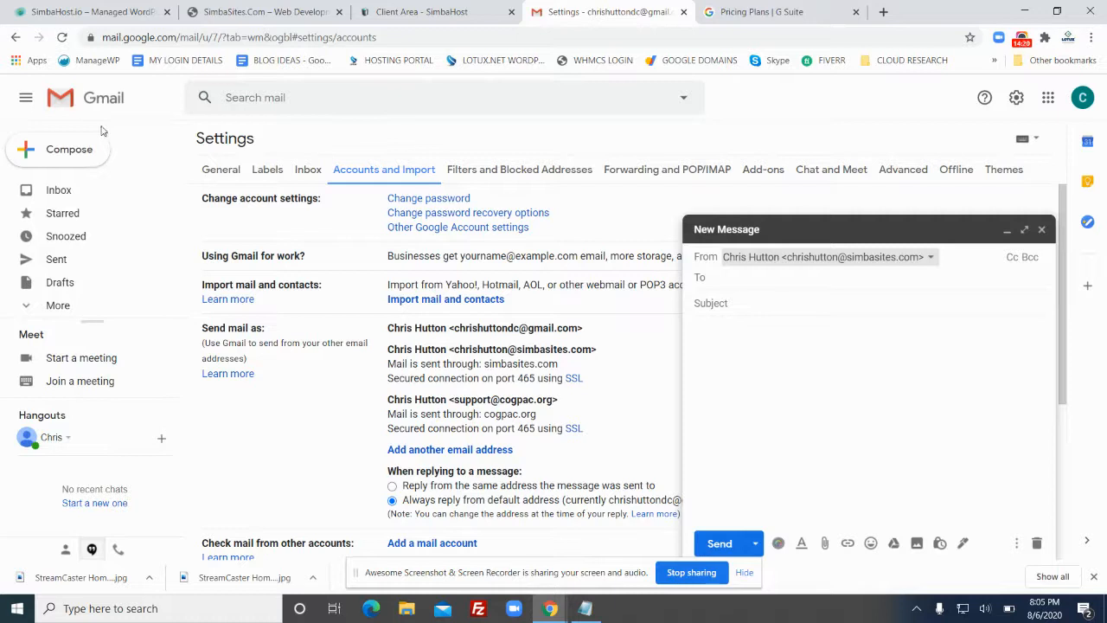
{"action": "left_click", "coordinate": [739, 11]}
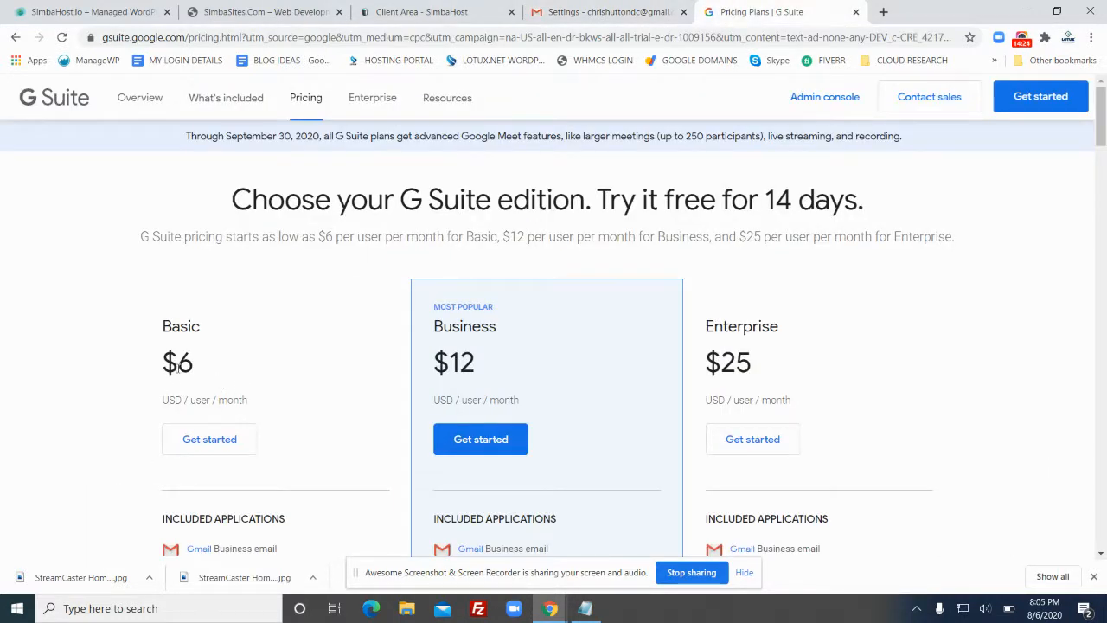
{"action": "left_click_drag", "start_coordinate": [165, 367], "coordinate": [273, 367]}
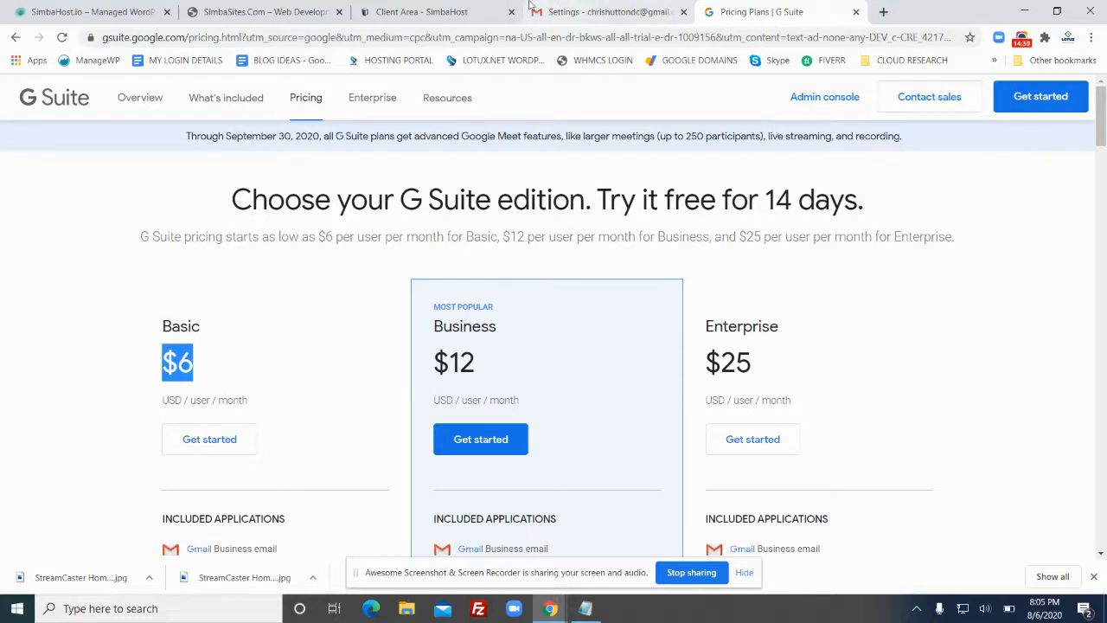
{"action": "left_click", "coordinate": [597, 14]}
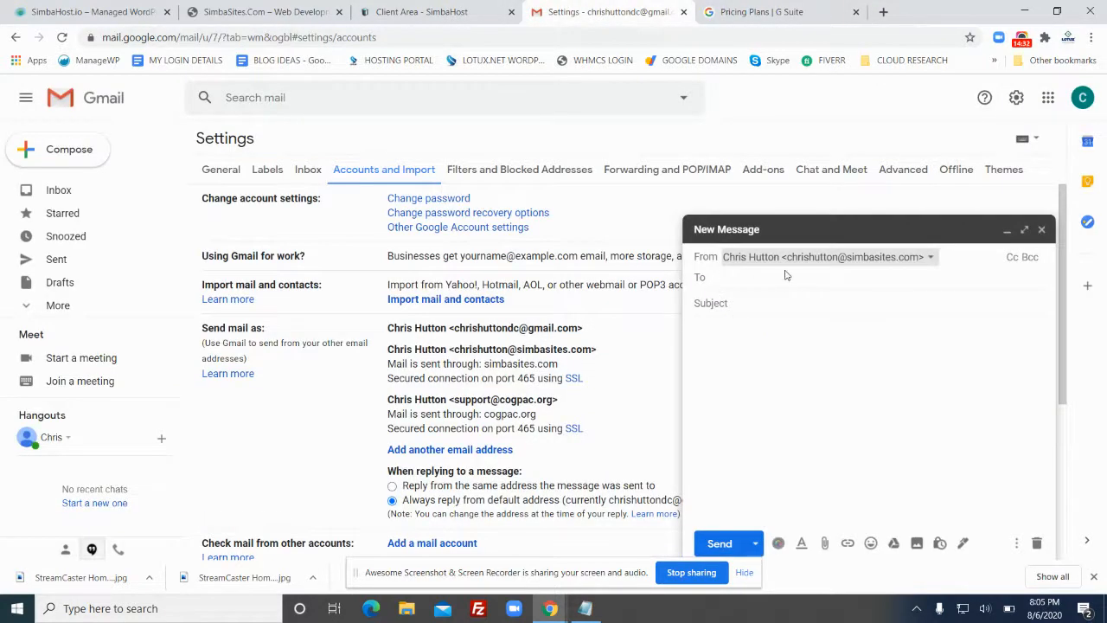
Set the draft's sender to the simbasites.com address, then switch to the SimbaHost.io tab
{"action": "left_click", "coordinate": [839, 257]}
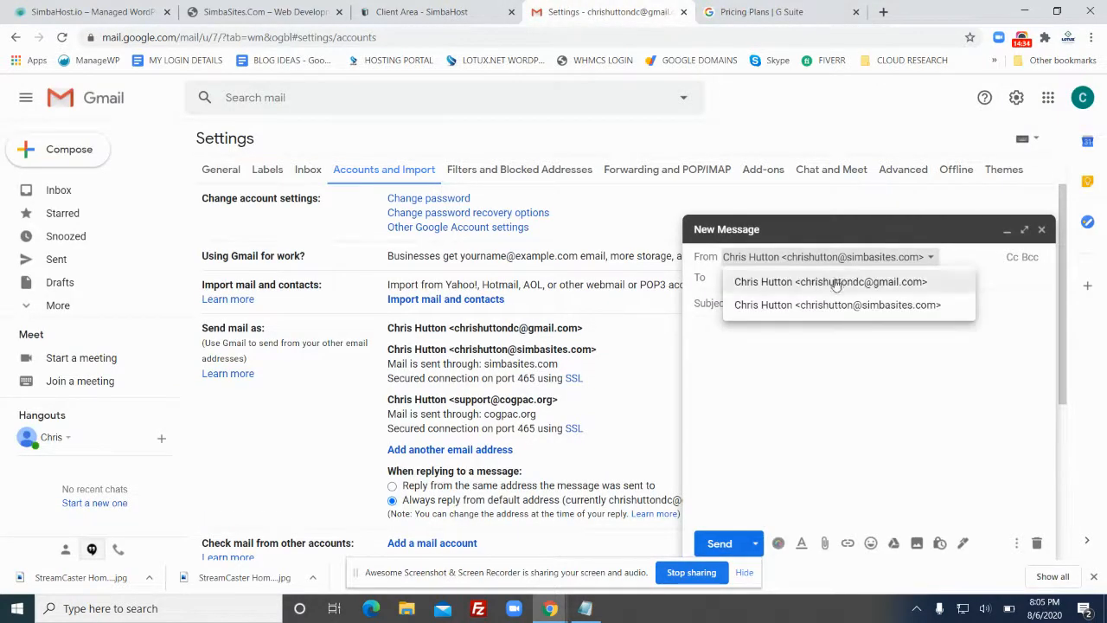
{"action": "left_click", "coordinate": [844, 305]}
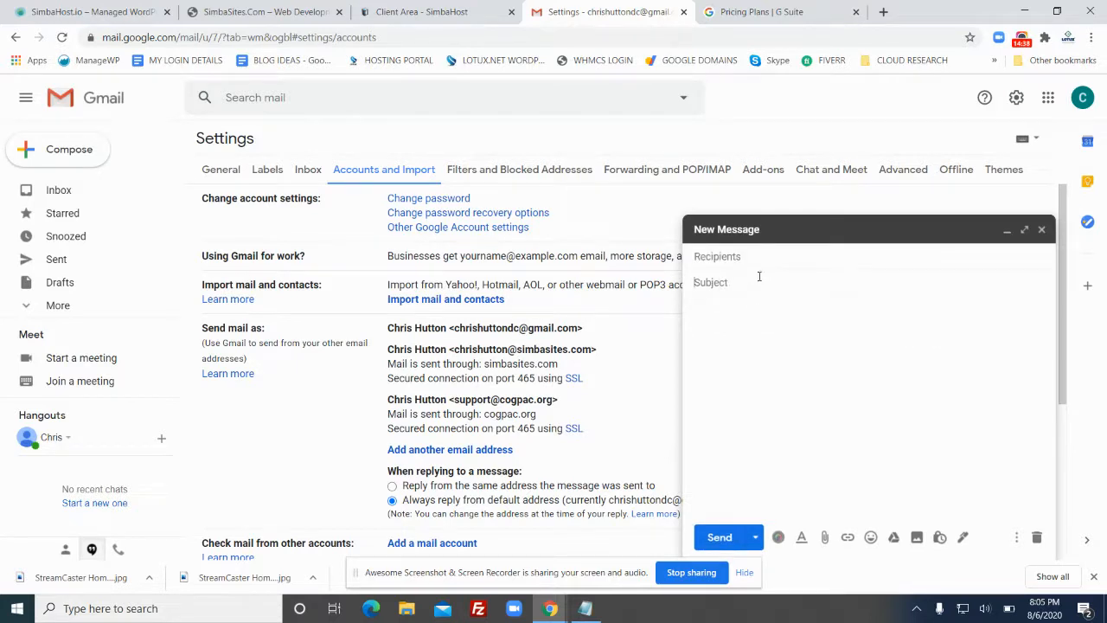
{"action": "left_click", "coordinate": [767, 268]}
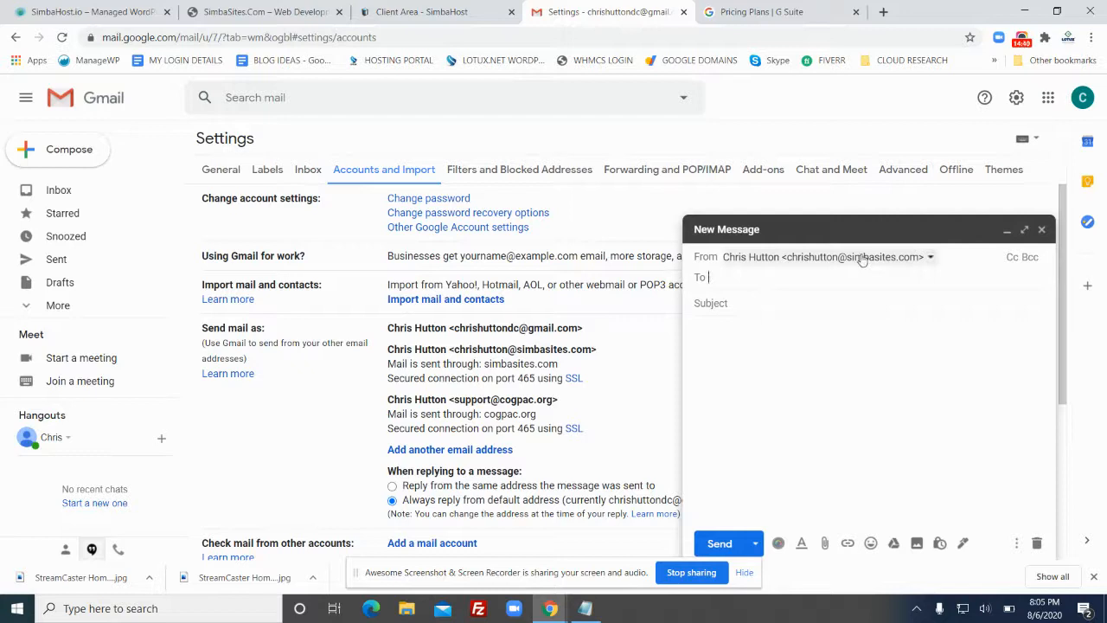
{"action": "left_click", "coordinate": [817, 304]}
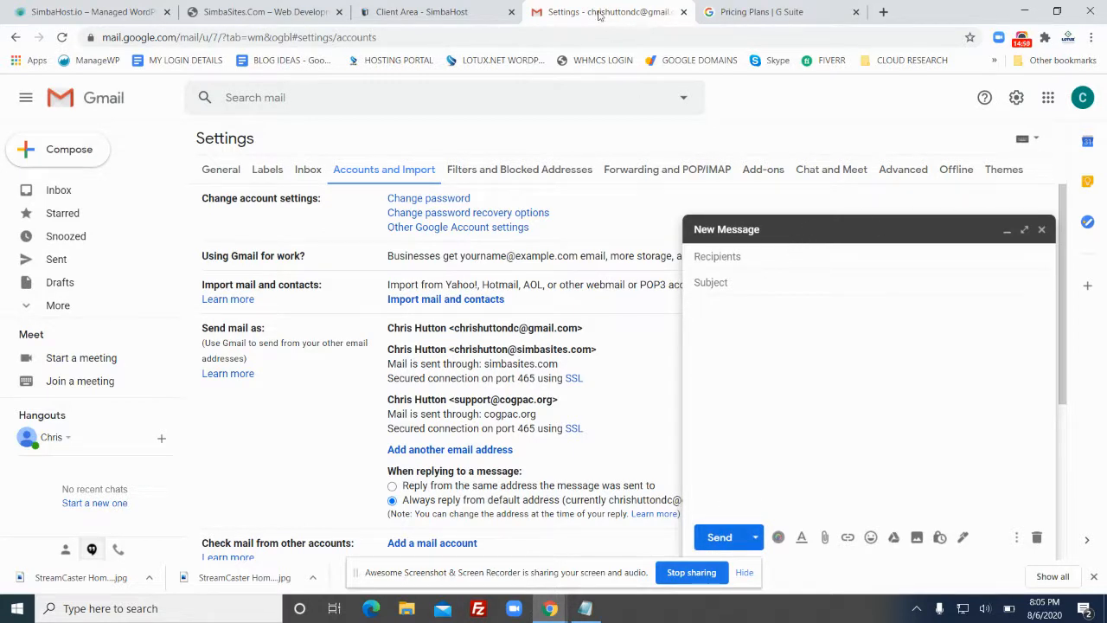
{"action": "left_click", "coordinate": [135, 19]}
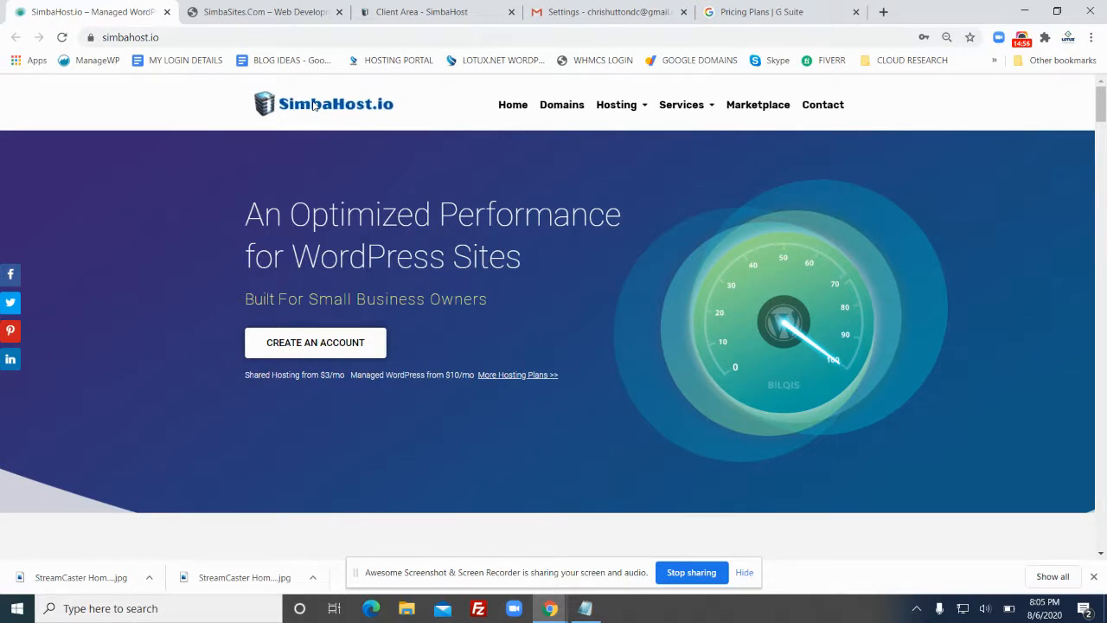
In the SimbaHost Client Area, find and highlight the simbasites.com mailbox address under email accounts
{"action": "left_click", "coordinate": [271, 12]}
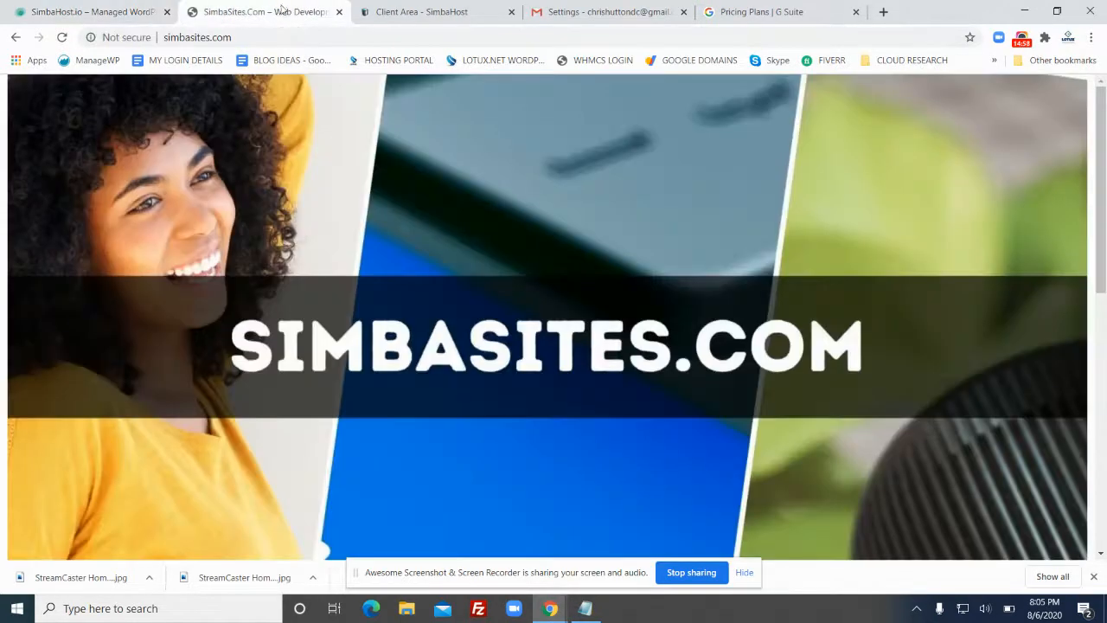
{"action": "left_click", "coordinate": [417, 12]}
{"action": "left_click_drag", "start_coordinate": [482, 323], "coordinate": [355, 317]}
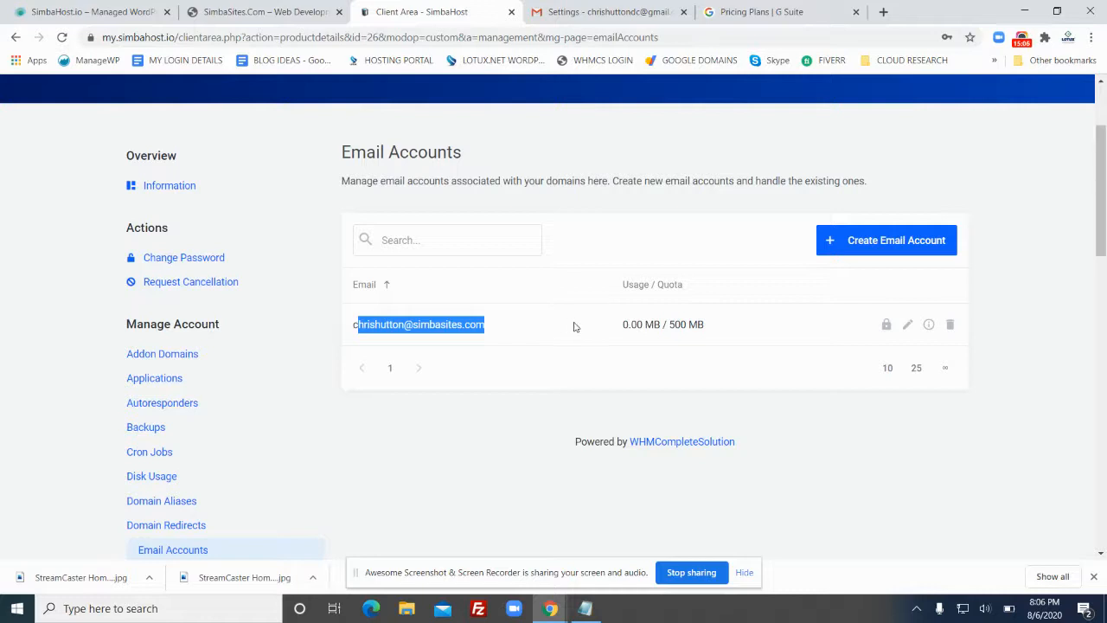
{"action": "left_click_drag", "start_coordinate": [482, 326], "coordinate": [342, 327]}
{"action": "scroll", "coordinate": [195, 464], "scroll_direction": "down", "scroll_amount": 1}
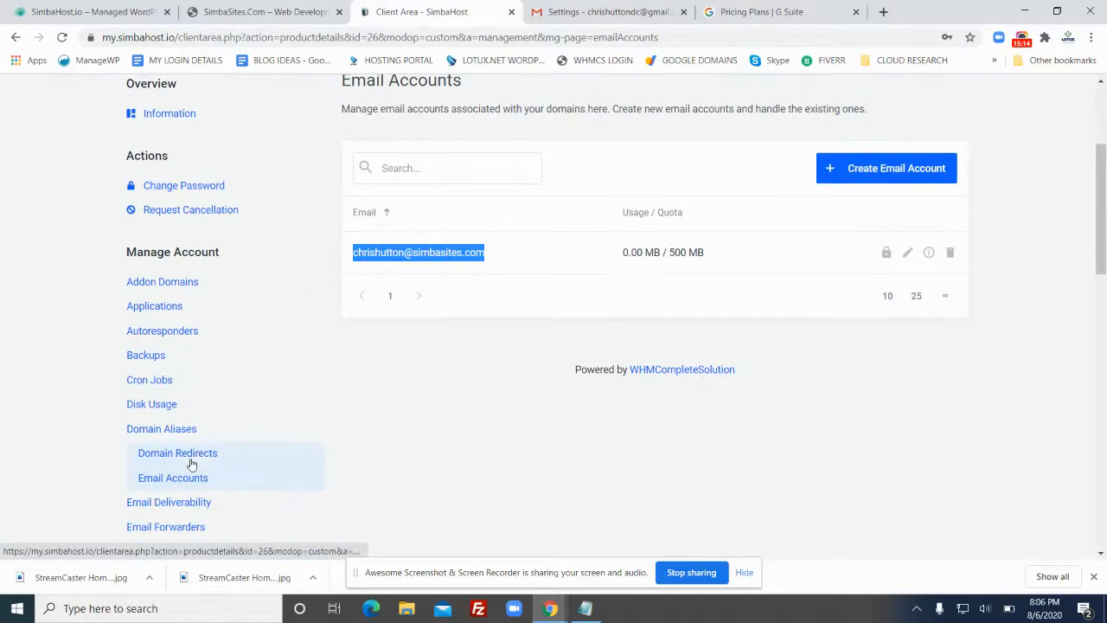
{"action": "scroll", "coordinate": [204, 459], "scroll_direction": "down", "scroll_amount": 1}
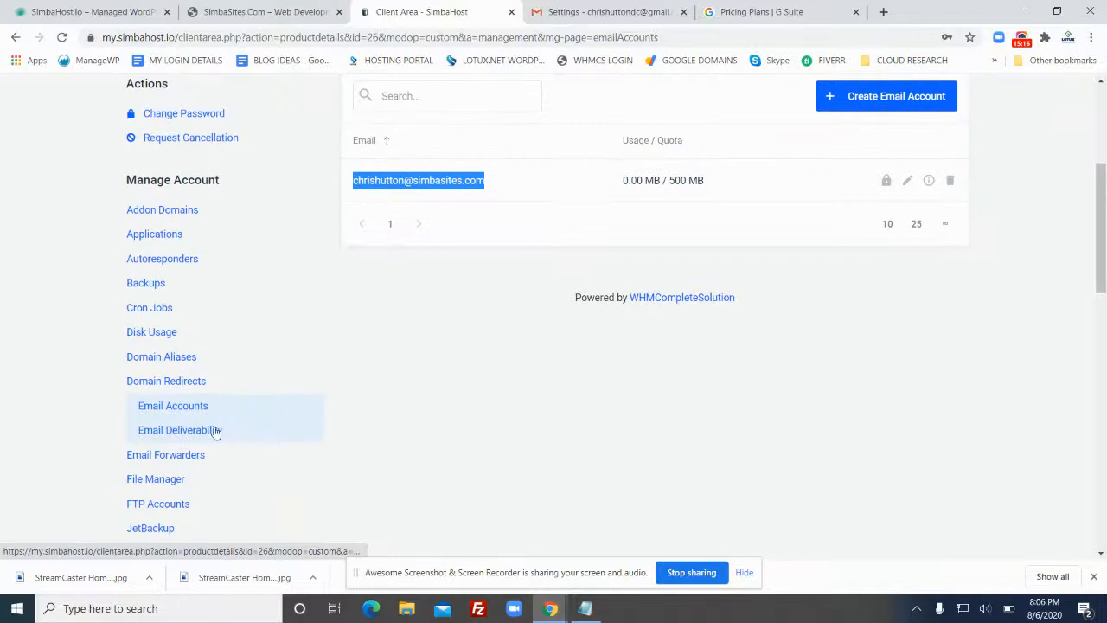
{"action": "scroll", "coordinate": [216, 351], "scroll_direction": "down", "scroll_amount": 1}
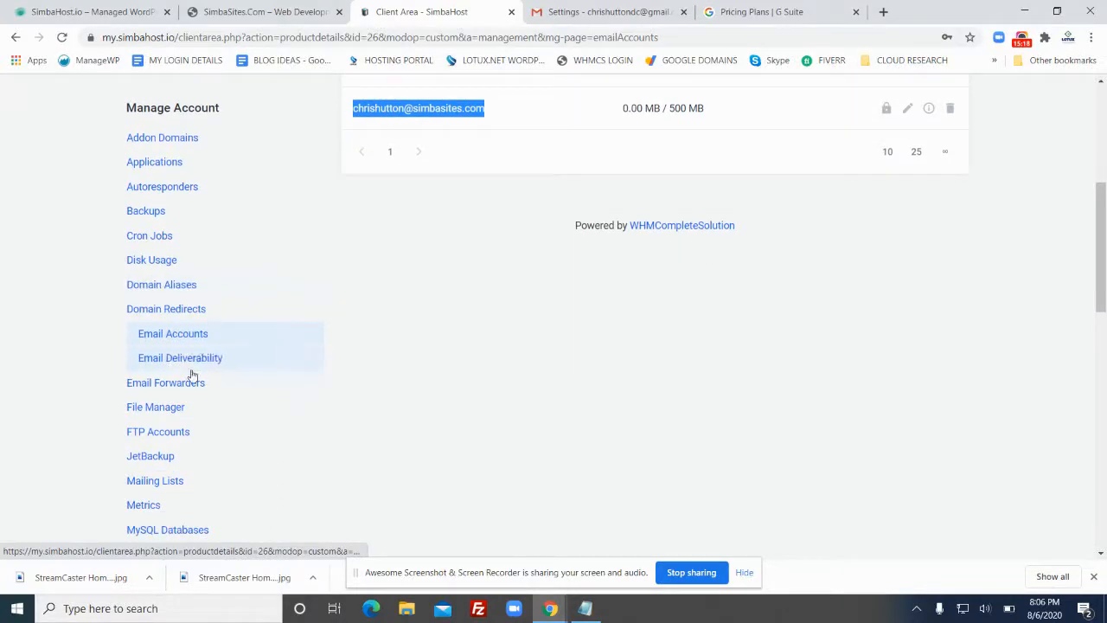
Check on Email Forwarders that the simbasites.com address forwards to the Gmail address, then return to Gmail
{"action": "left_click", "coordinate": [186, 389]}
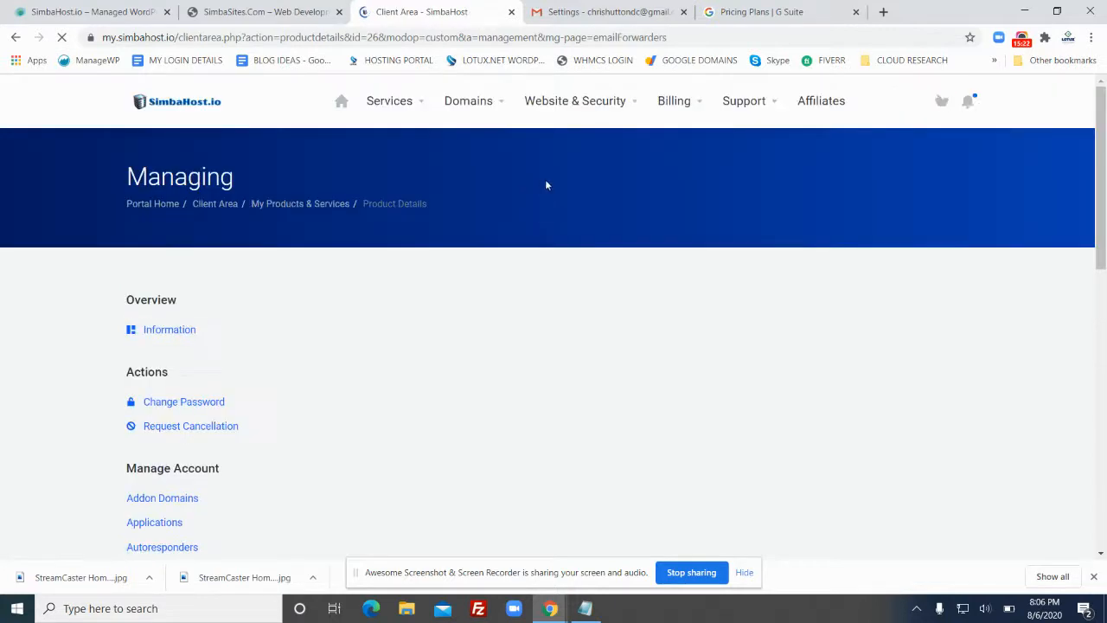
{"action": "scroll", "coordinate": [550, 182], "scroll_direction": "down", "scroll_amount": 2}
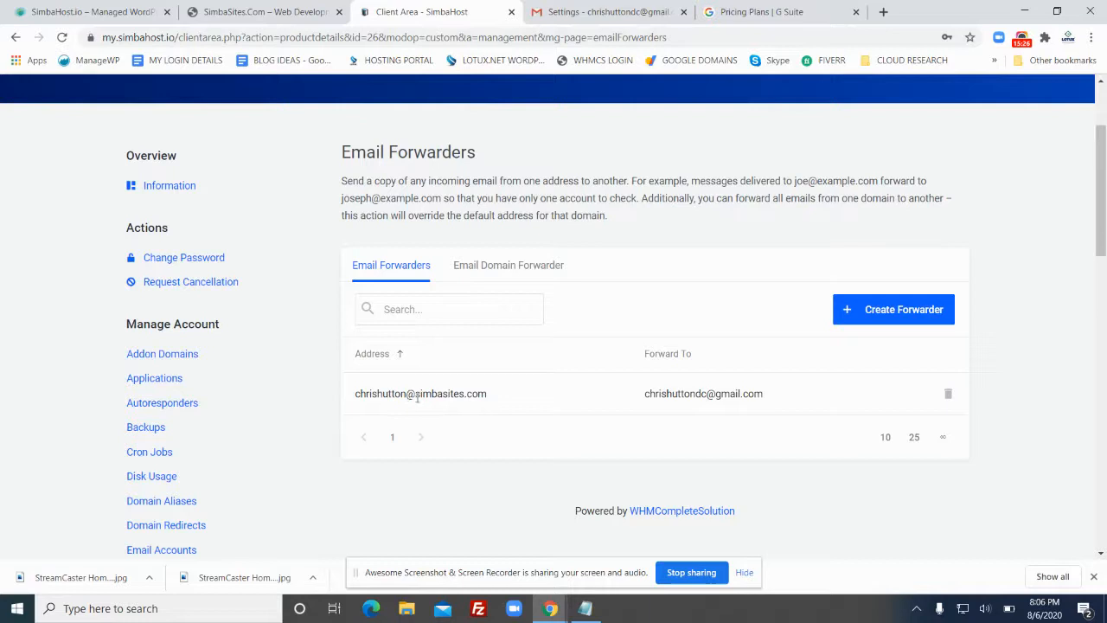
{"action": "left_click_drag", "start_coordinate": [373, 399], "coordinate": [487, 403]}
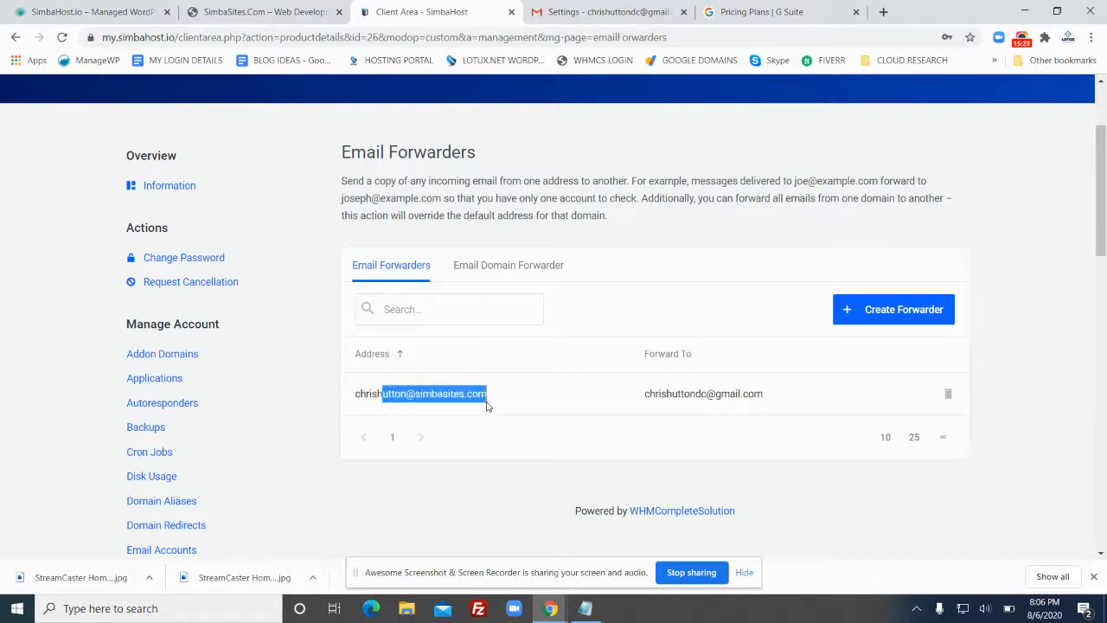
{"action": "left_click", "coordinate": [494, 396]}
{"action": "left_click_drag", "start_coordinate": [644, 395], "coordinate": [768, 401]}
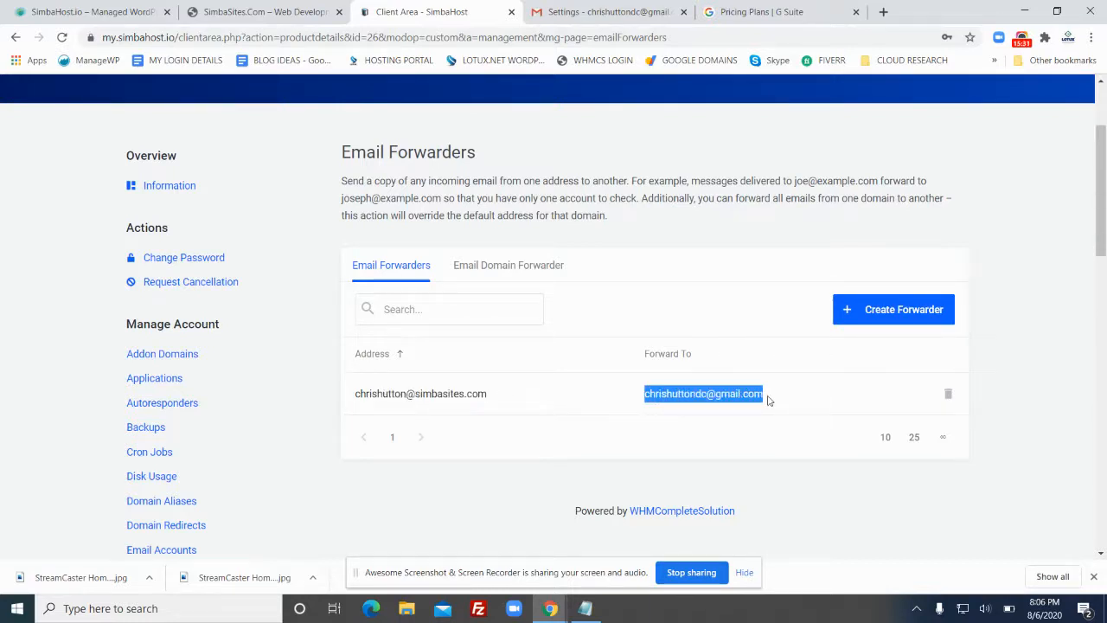
{"action": "left_click", "coordinate": [577, 7]}
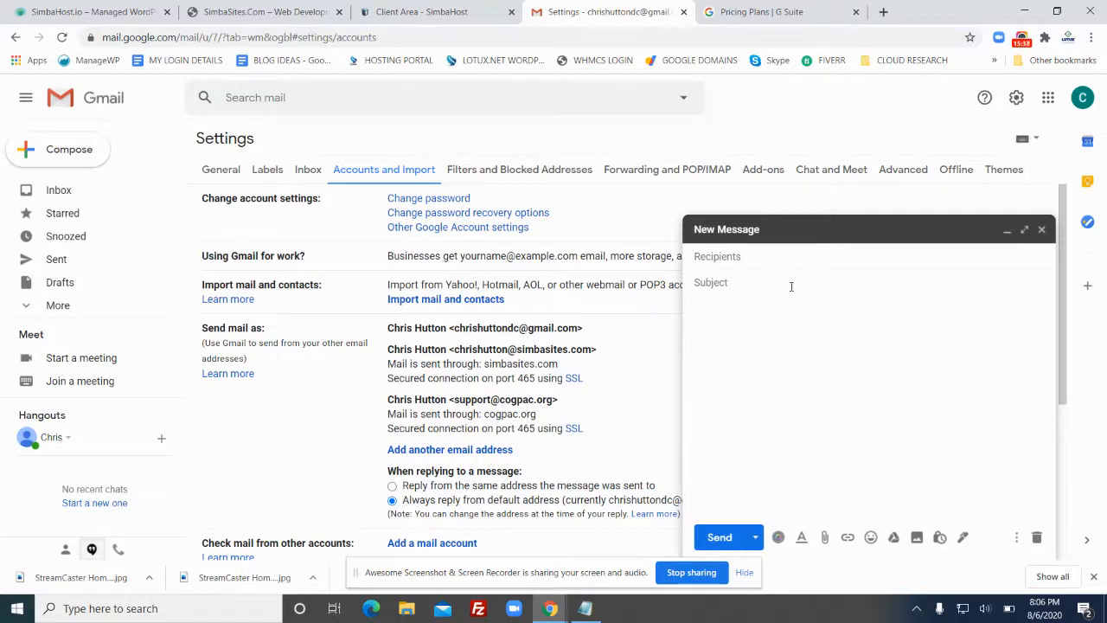
Set the draft's From to the simbasites.com address and close it, saving it to Drafts
{"action": "left_click", "coordinate": [799, 259]}
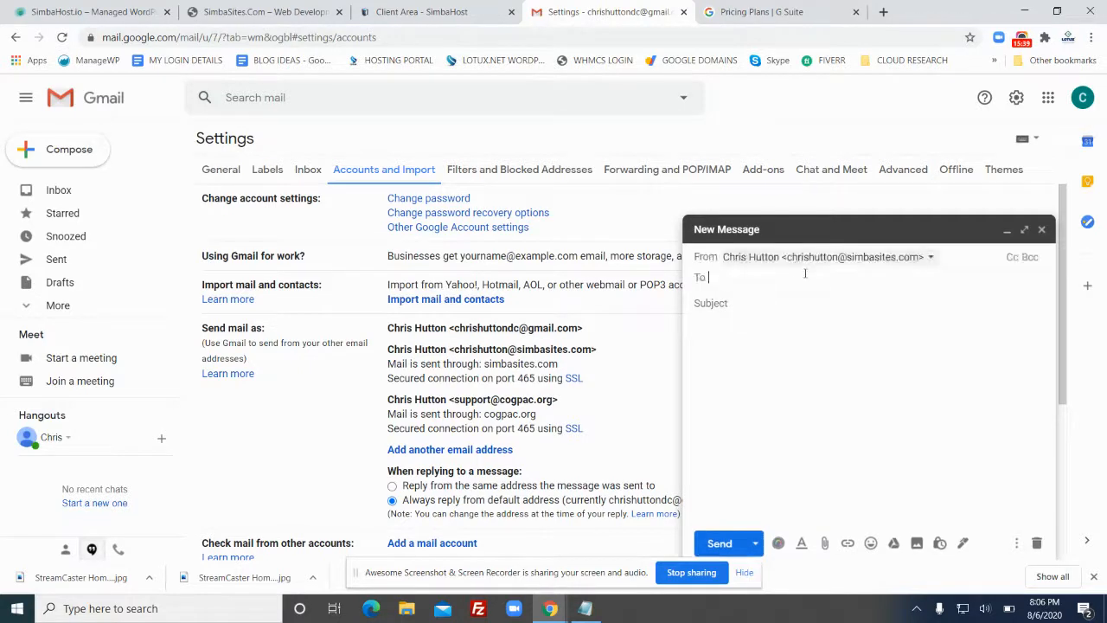
{"action": "left_click", "coordinate": [872, 258]}
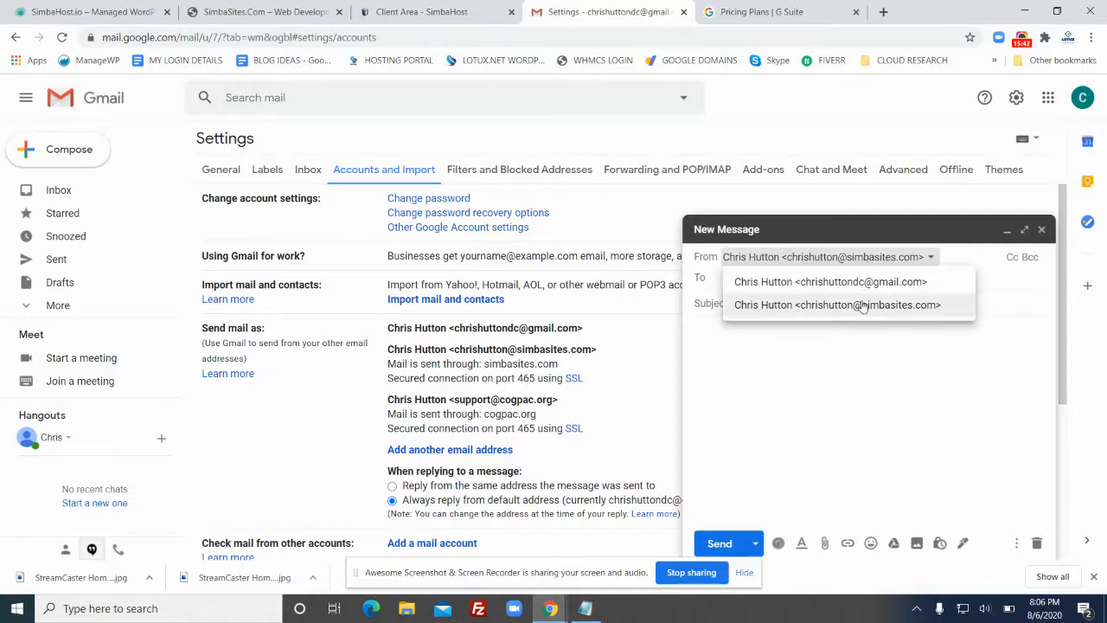
{"action": "left_click", "coordinate": [862, 306]}
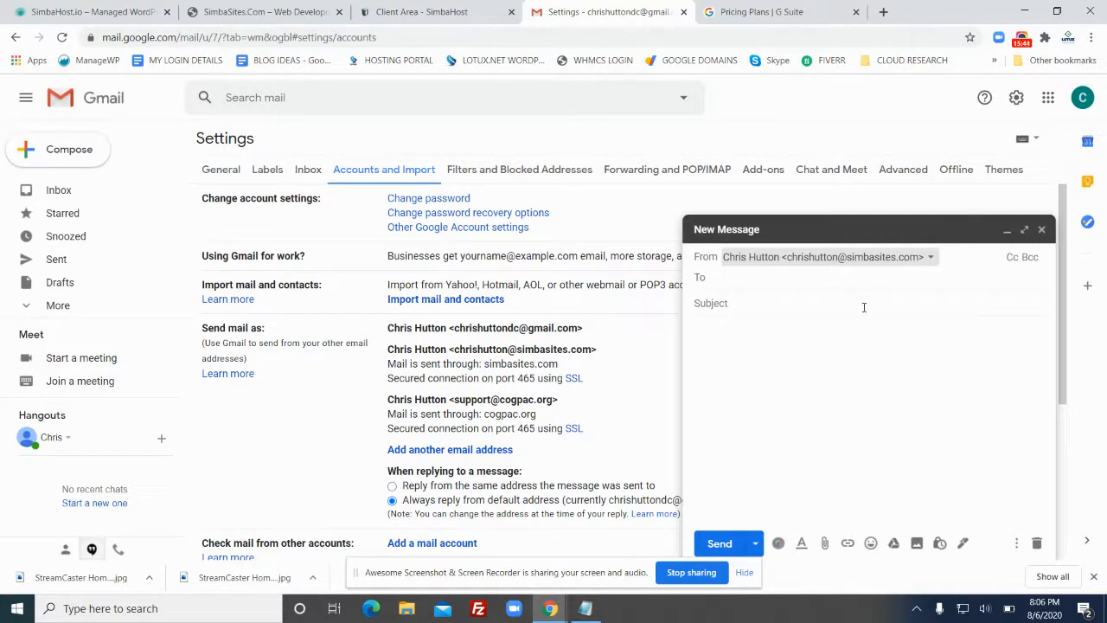
{"action": "left_click", "coordinate": [1043, 231]}
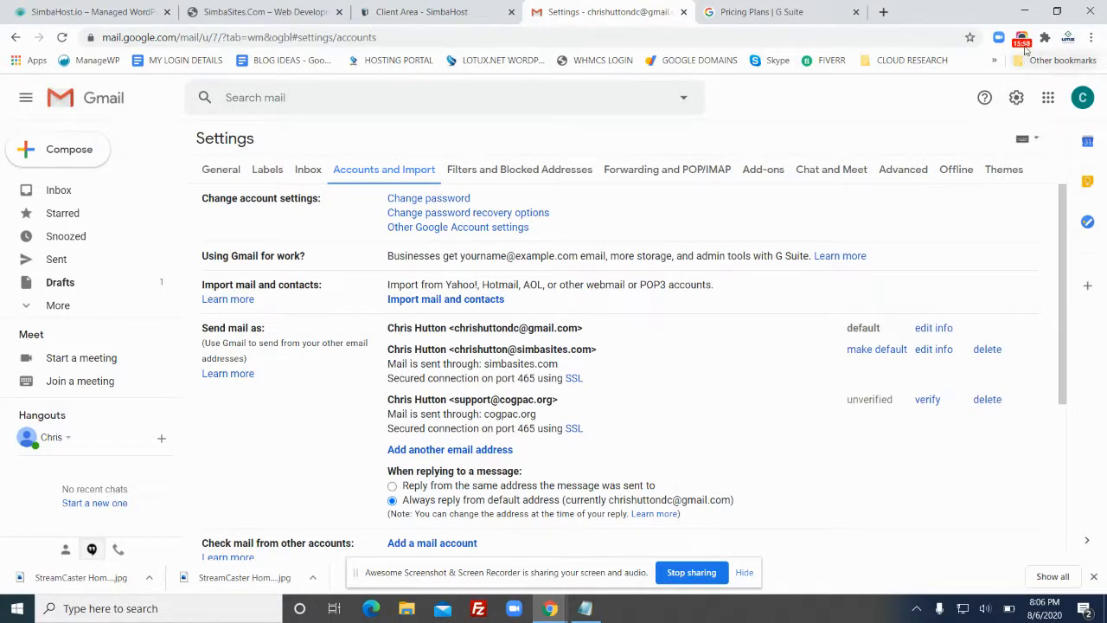
Switch over to the SimbaHost.io homepage
{"action": "left_click", "coordinate": [1024, 42]}
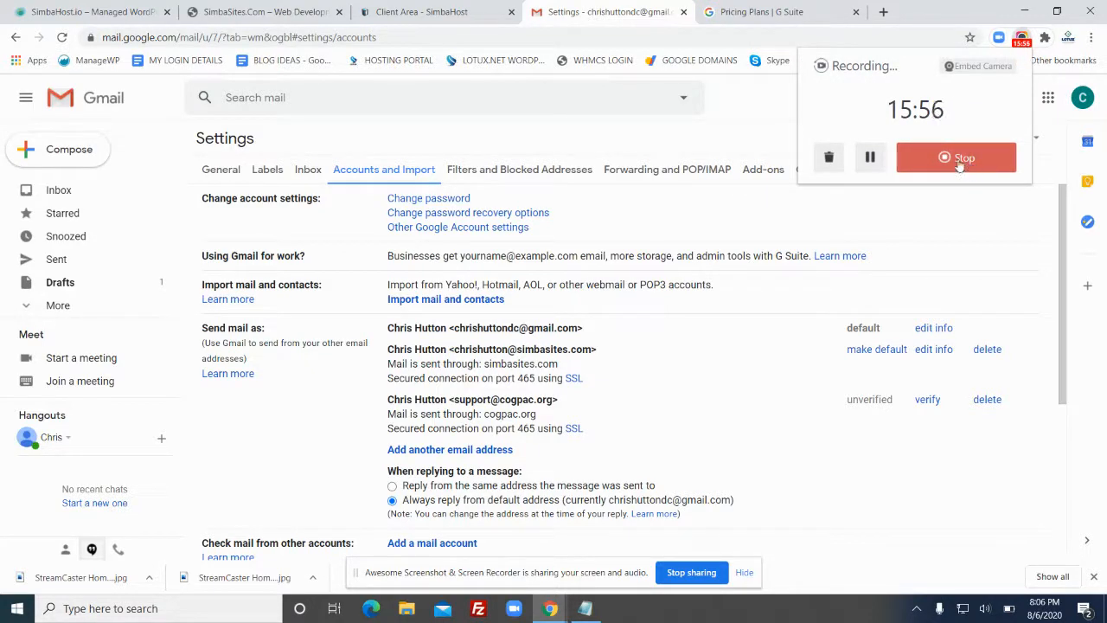
{"action": "left_click", "coordinate": [60, 14]}
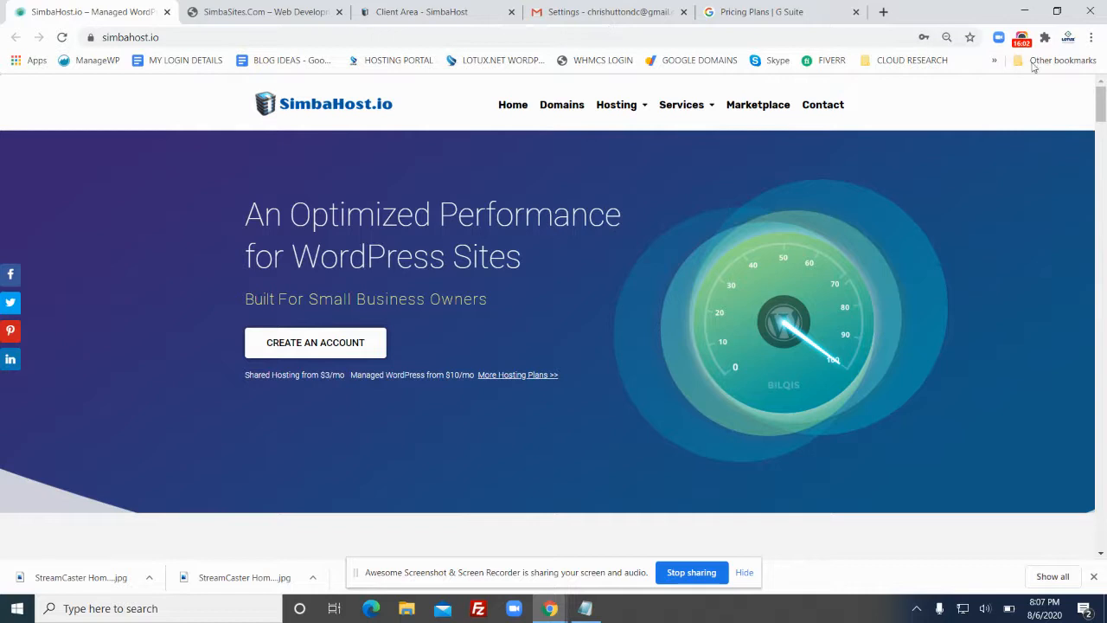
{"action": "left_click", "coordinate": [1022, 38]}
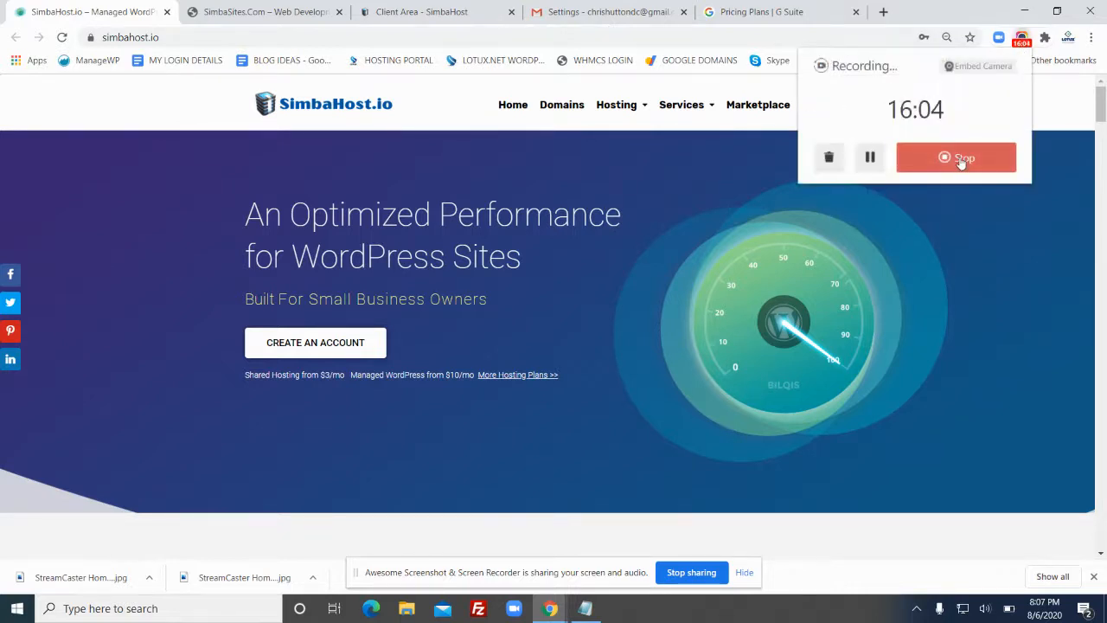